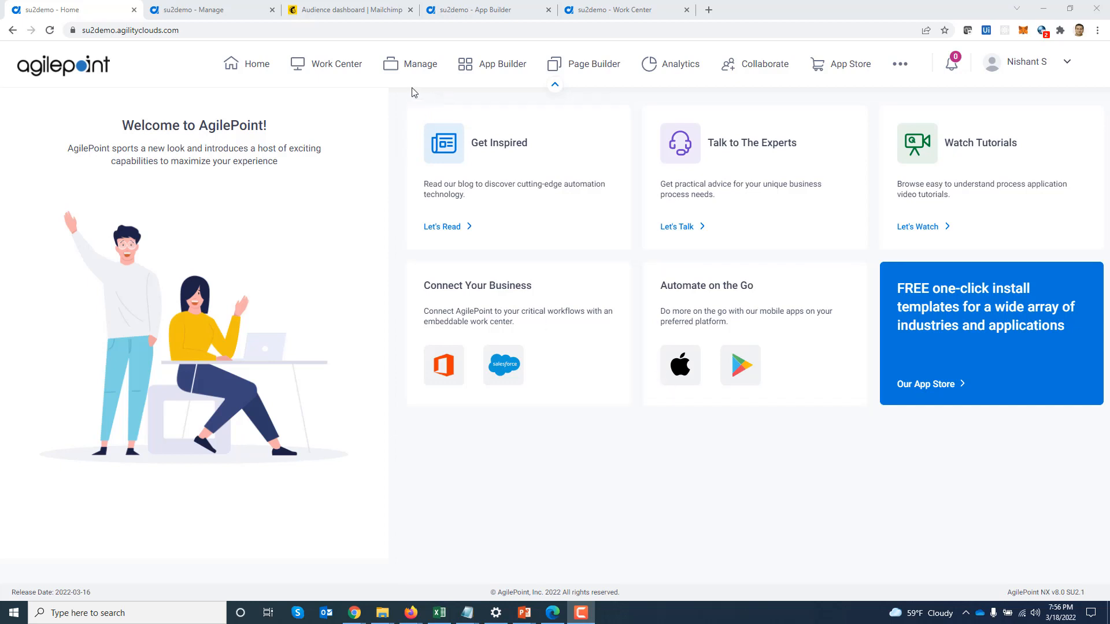
Start a new global access token of type Mailchimp (BETA)
{"action": "left_click", "coordinate": [196, 13]}
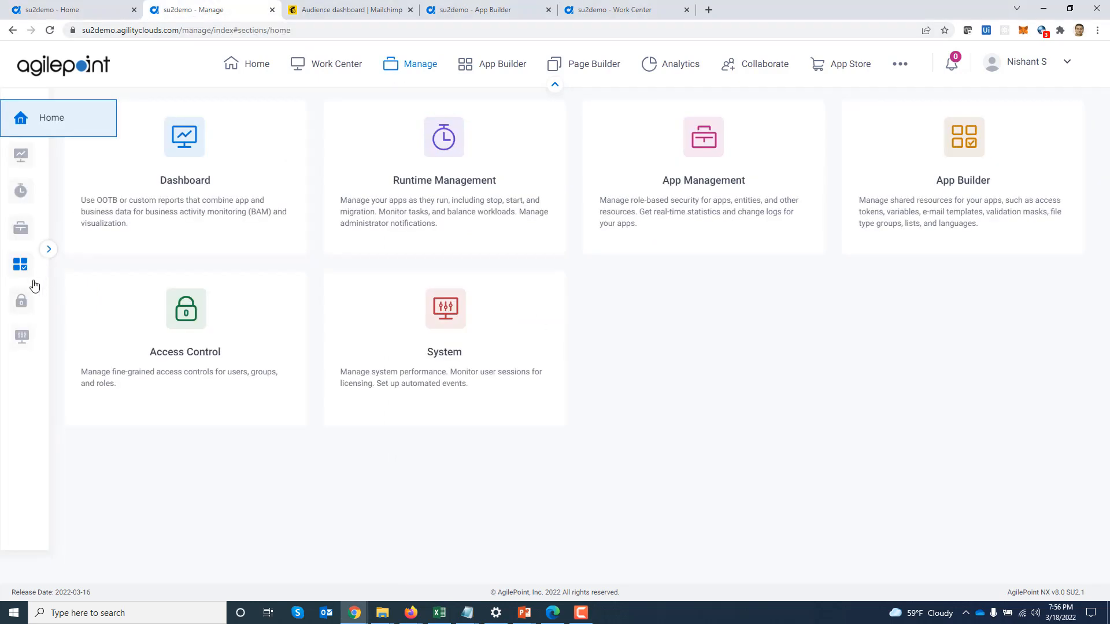
{"action": "mouse_move", "coordinate": [21, 271]}
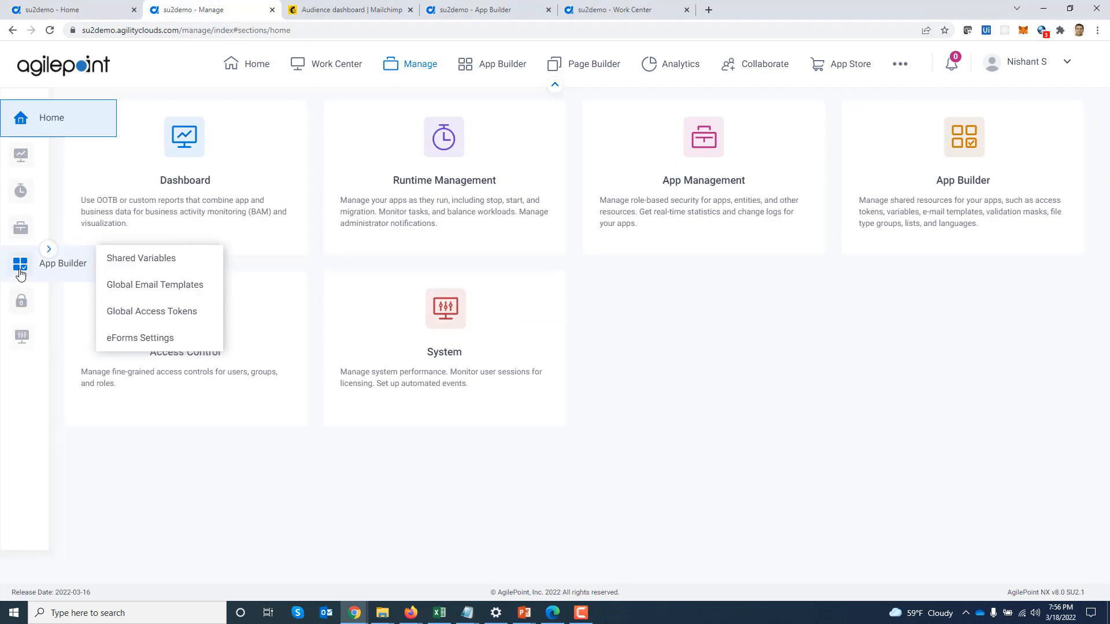
{"action": "left_click", "coordinate": [159, 316]}
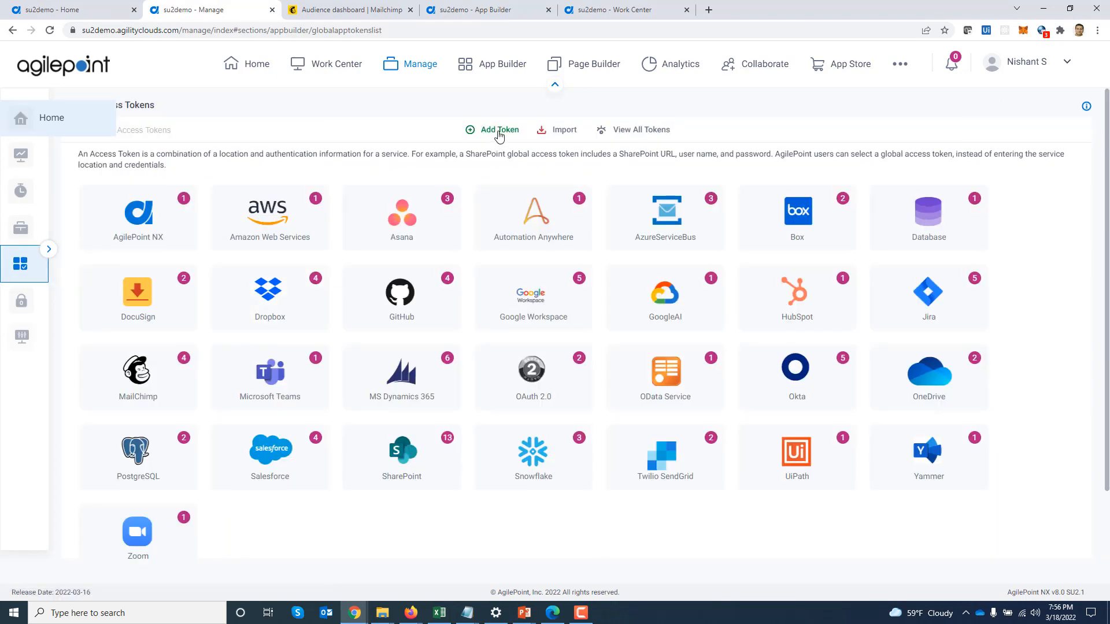
{"action": "left_click", "coordinate": [499, 131]}
{"action": "left_click", "coordinate": [648, 208]}
{"action": "type", "text": "M"}
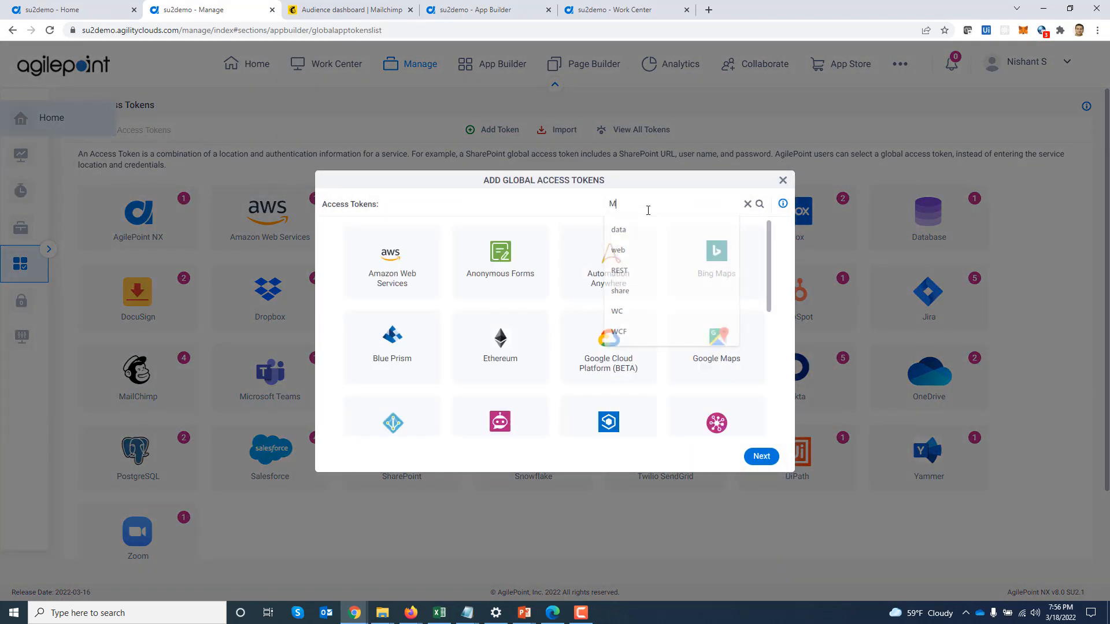
{"action": "type", "text": "ail"}
{"action": "left_click", "coordinate": [375, 273]}
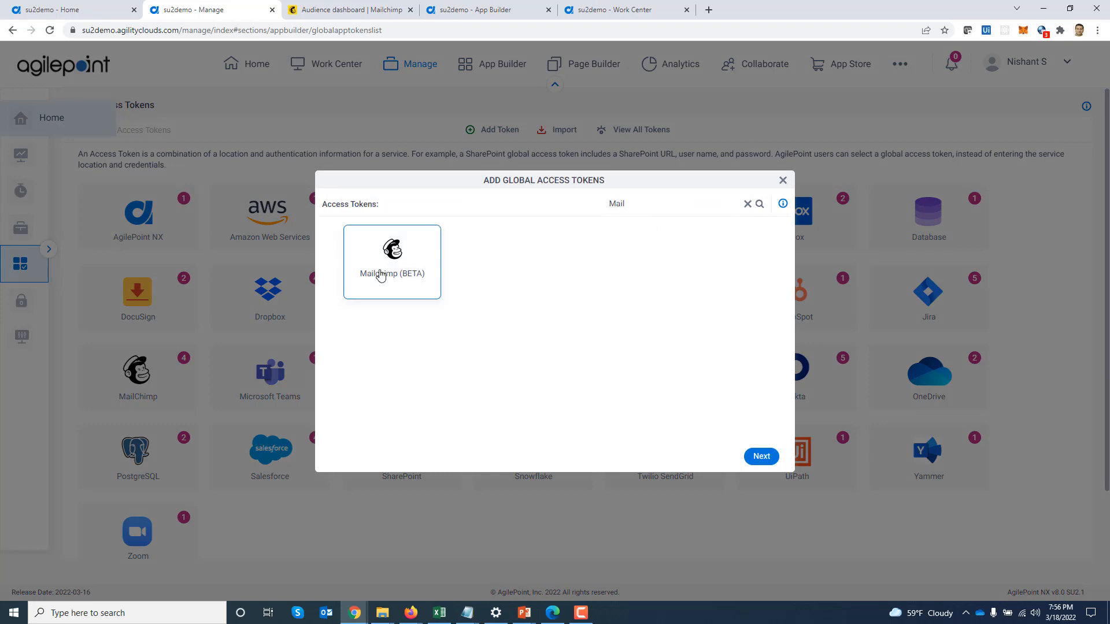
{"action": "left_click", "coordinate": [762, 456]}
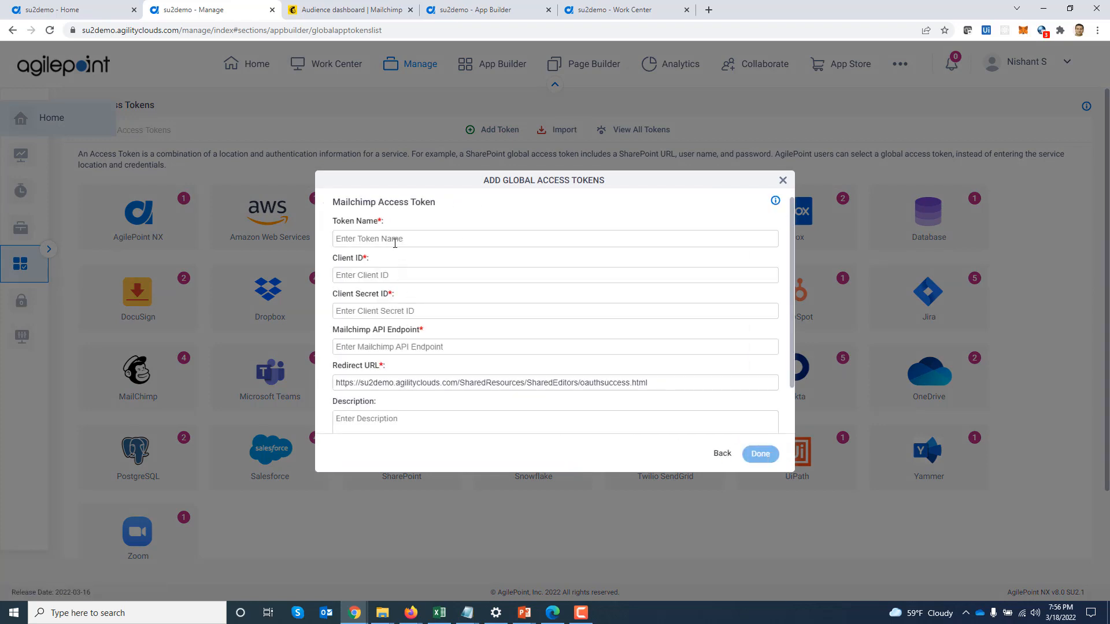
Name the token 'Demo' and bring up the Mailchimp Audience dashboard
{"action": "left_click", "coordinate": [392, 239]}
{"action": "type", "text": "Demo"}
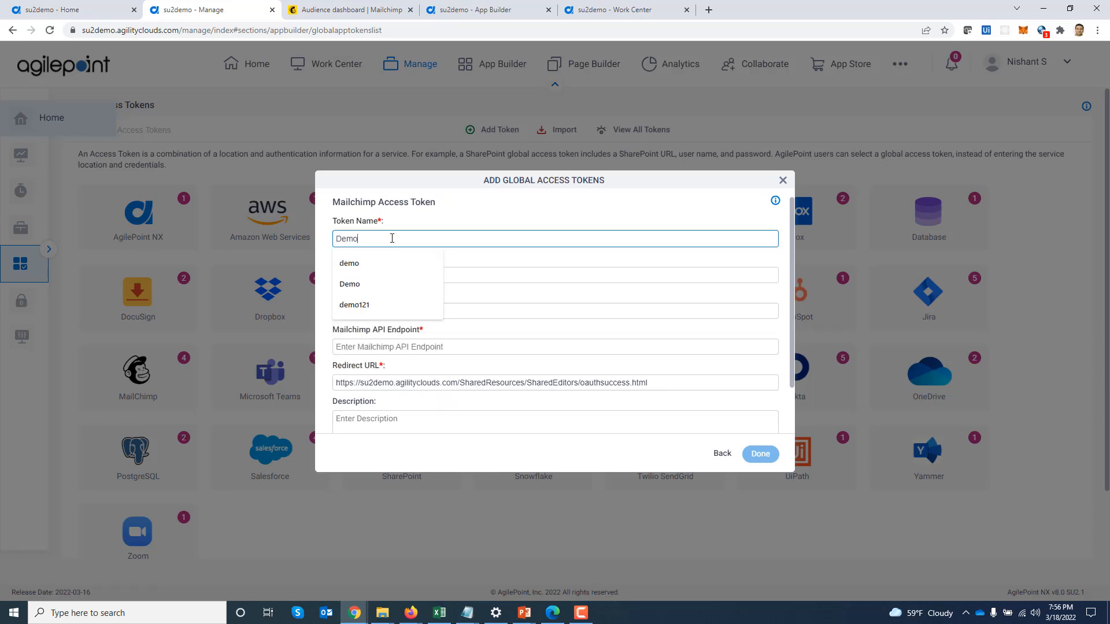
{"action": "key", "text": "Tab"}
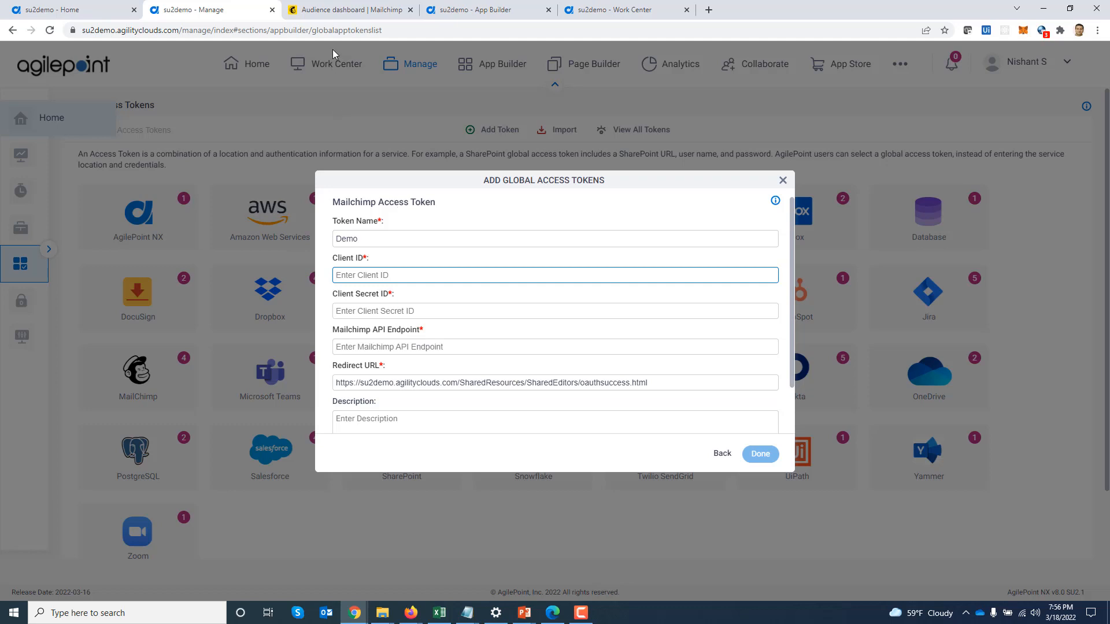
{"action": "left_click", "coordinate": [340, 12]}
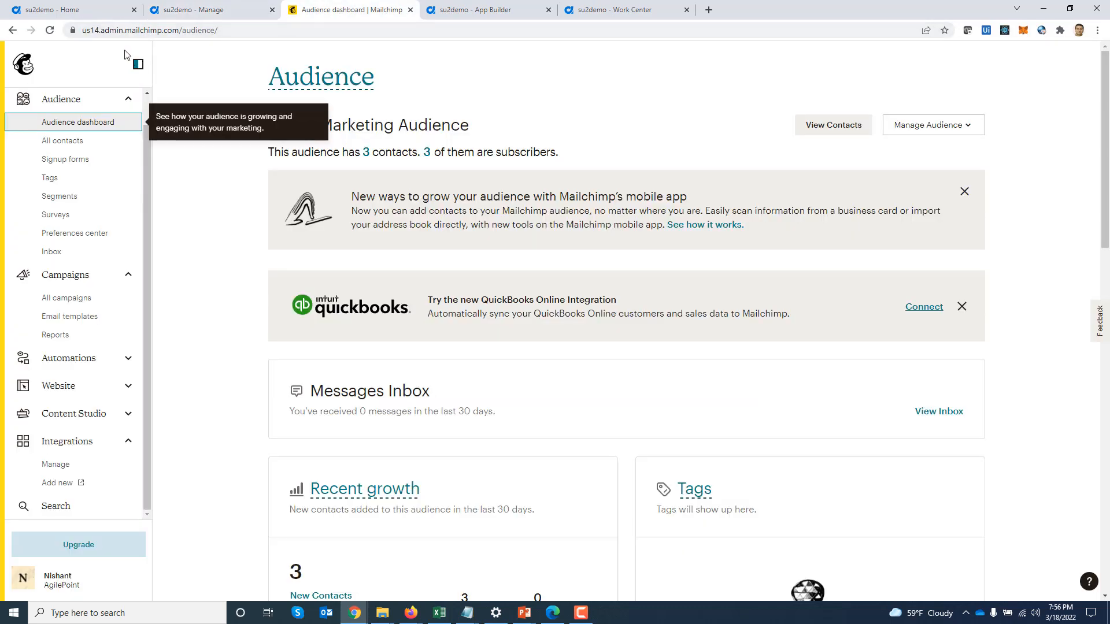
{"action": "left_click", "coordinate": [85, 32]}
{"action": "left_click_drag", "start_coordinate": [85, 33], "coordinate": [101, 32]}
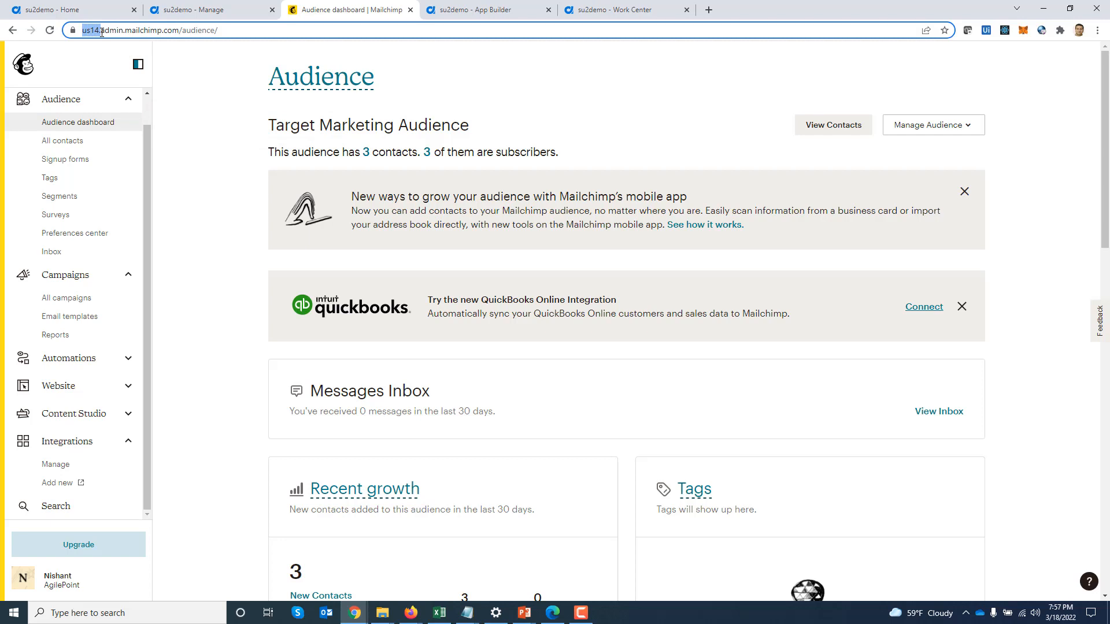
{"action": "left_click_drag", "start_coordinate": [101, 33], "coordinate": [179, 32]}
{"action": "key", "text": "ctrl+c"}
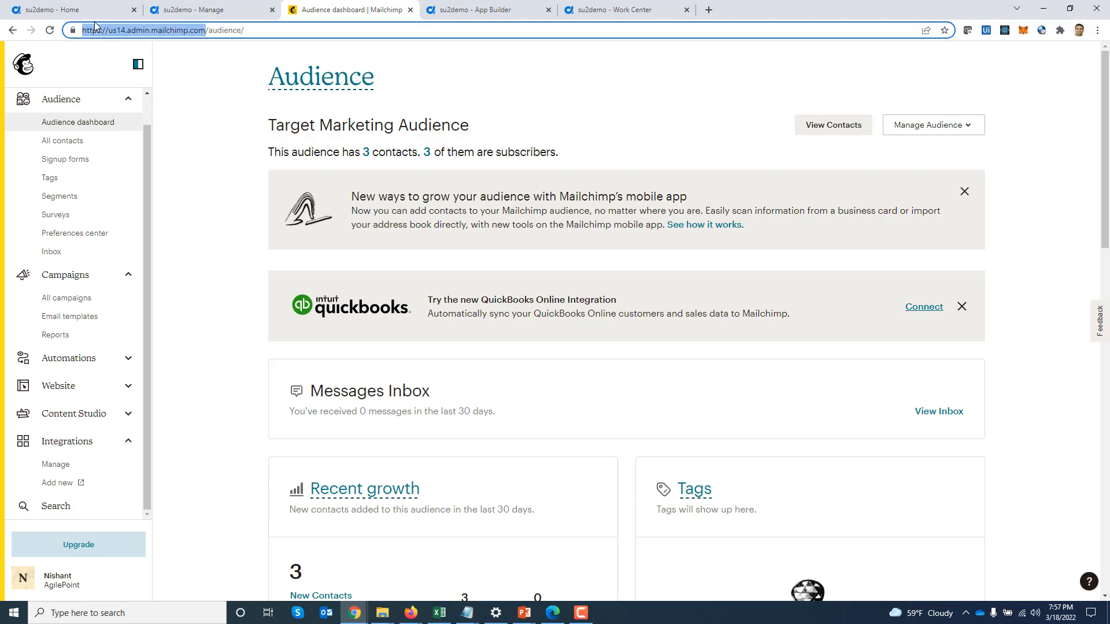
{"action": "left_click", "coordinate": [182, 10]}
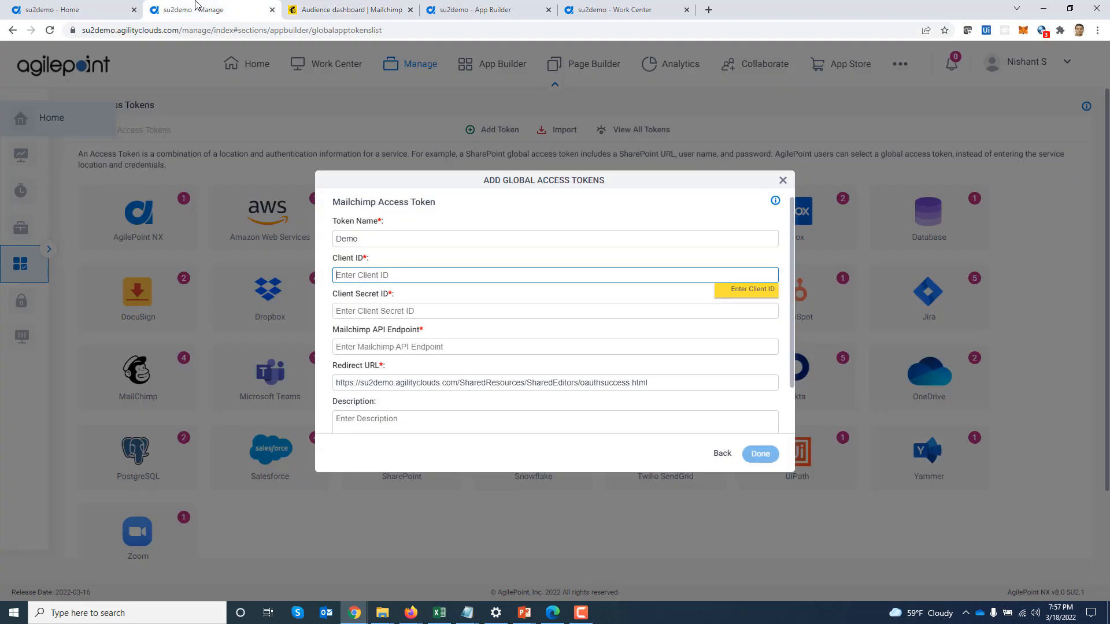
{"action": "left_click", "coordinate": [379, 347]}
{"action": "key", "text": "ctrl+v"}
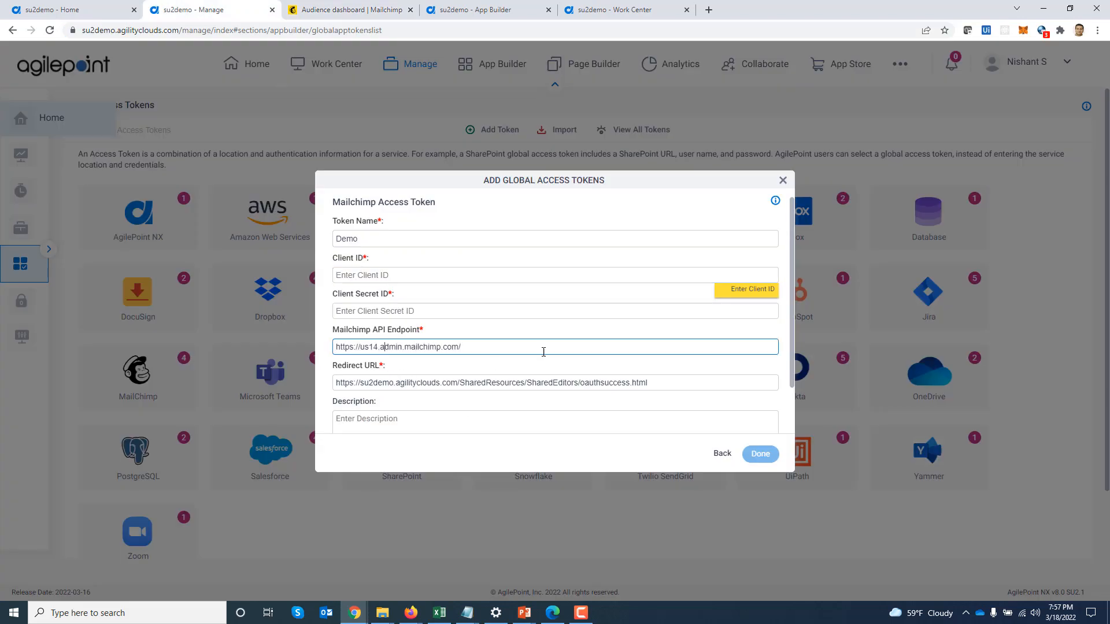
{"action": "key", "text": "shift+Right"}
{"action": "key", "text": "shift+Right"}
{"action": "key", "text": "shift+Right"}
{"action": "key", "text": "shift+Right"}
{"action": "type", "text": "api"}
{"action": "left_click_drag", "start_coordinate": [360, 347], "coordinate": [377, 350]}
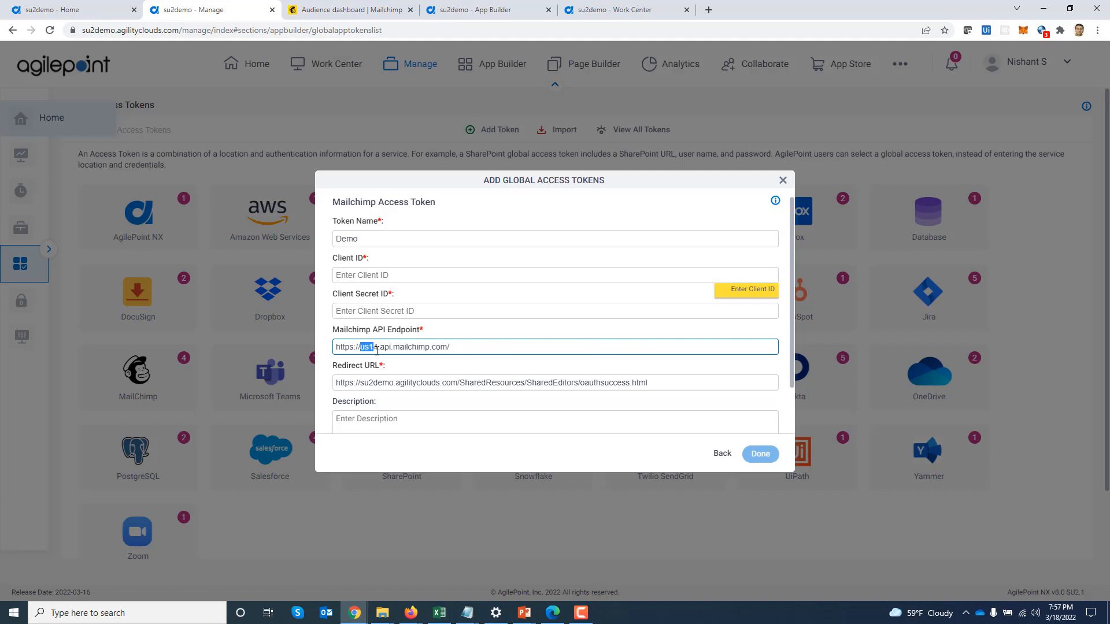
{"action": "left_click", "coordinate": [454, 348]}
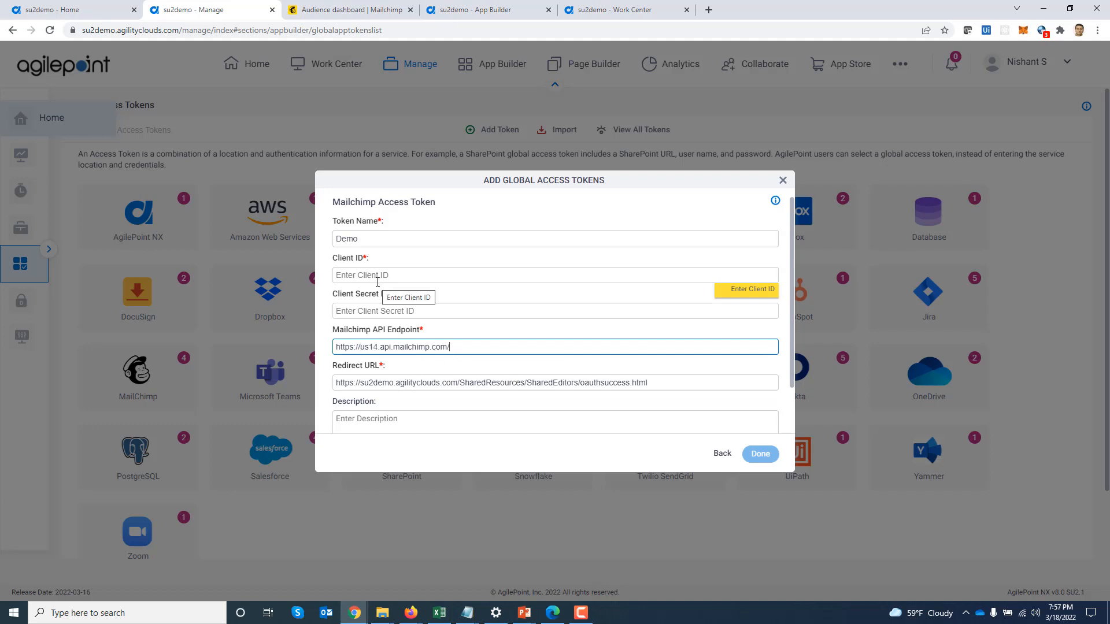
{"action": "left_click", "coordinate": [335, 11]}
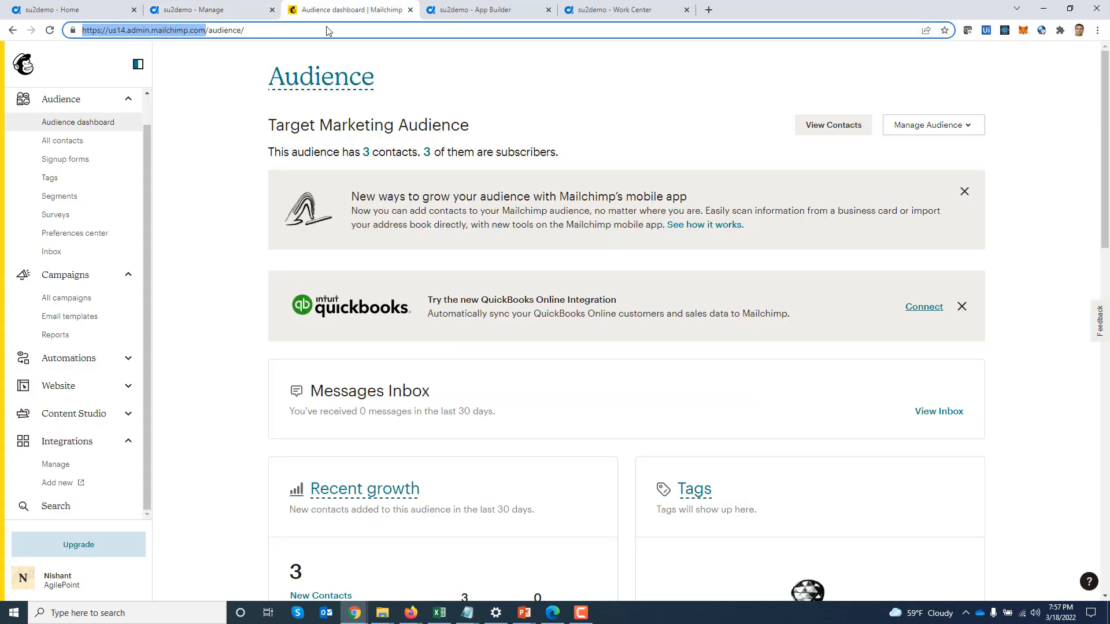
Open Mailchimp's API keys page and start registering a new app
{"action": "left_click", "coordinate": [24, 583]}
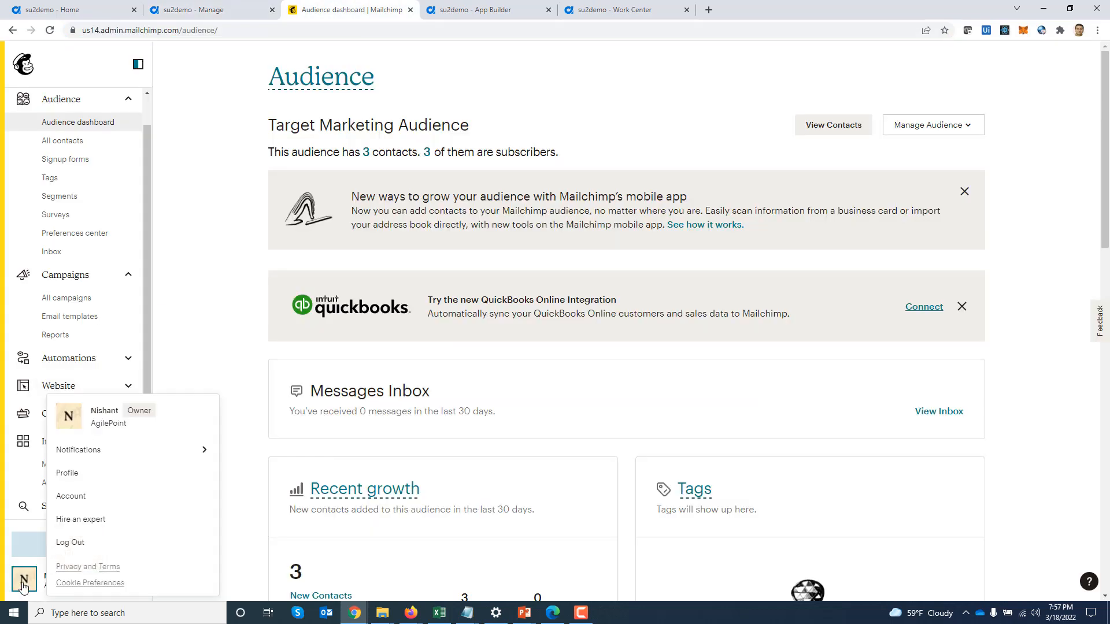
{"action": "left_click", "coordinate": [69, 503]}
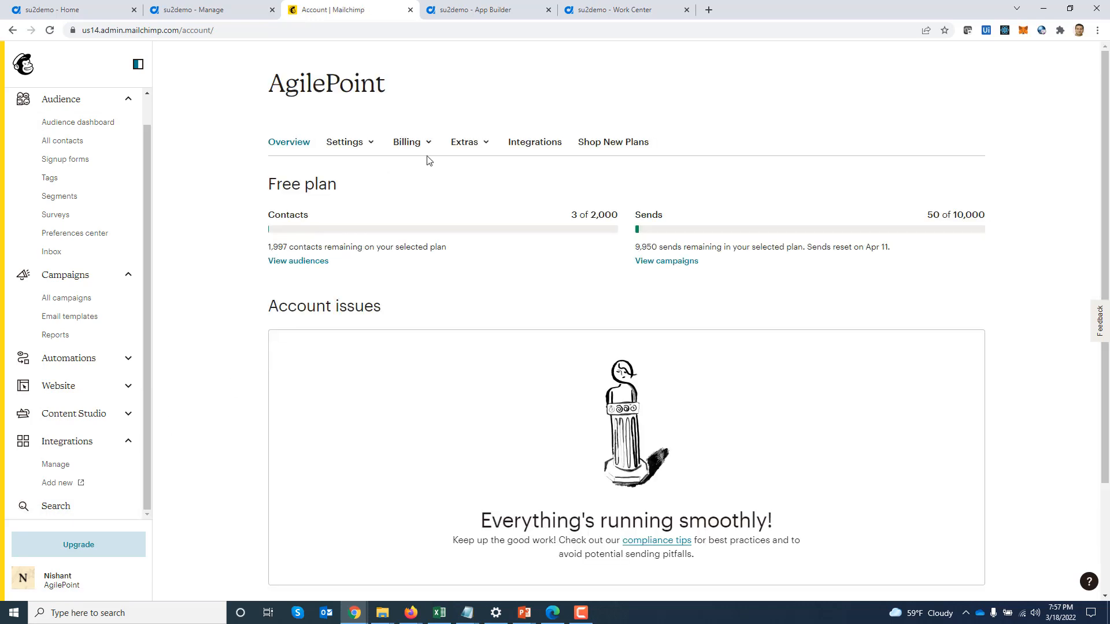
{"action": "left_click", "coordinate": [466, 143]}
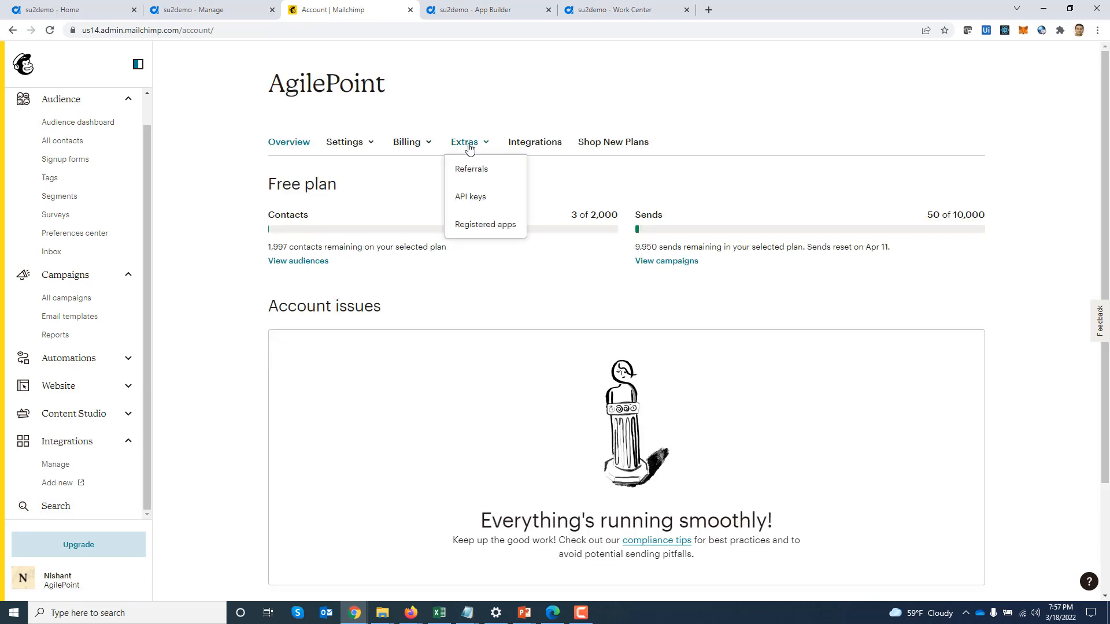
{"action": "left_click", "coordinate": [480, 203]}
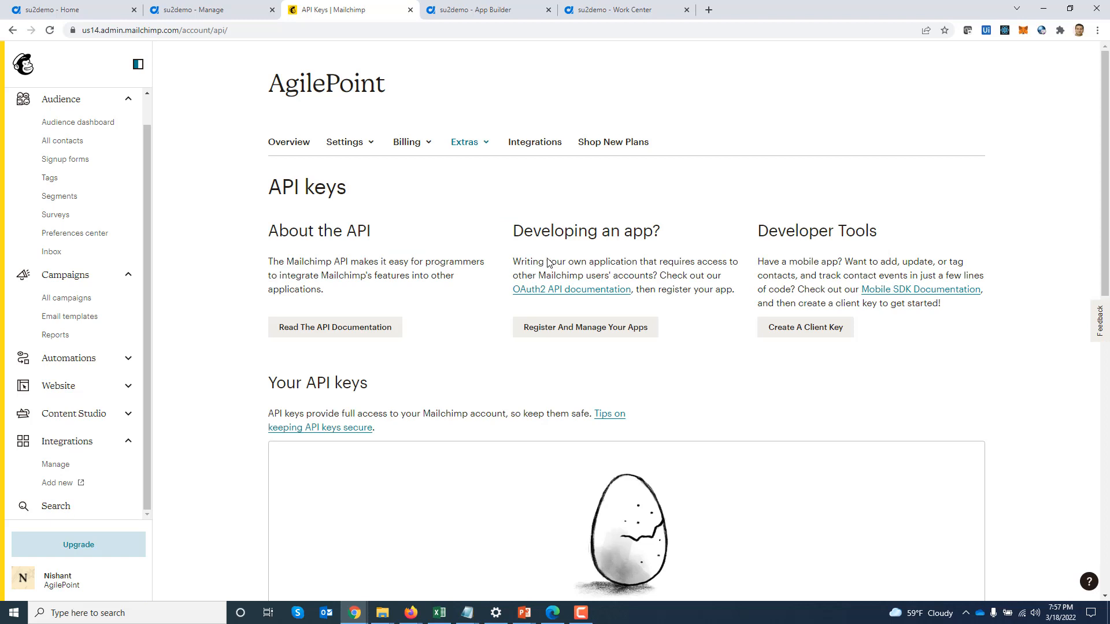
{"action": "left_click", "coordinate": [580, 332]}
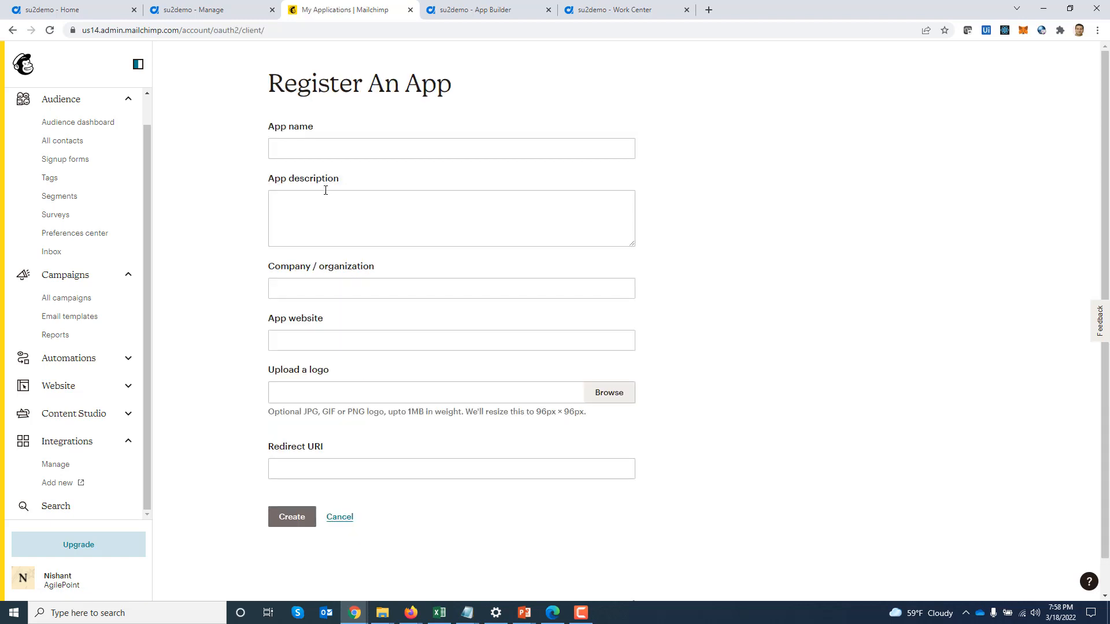
{"action": "left_click", "coordinate": [314, 145]}
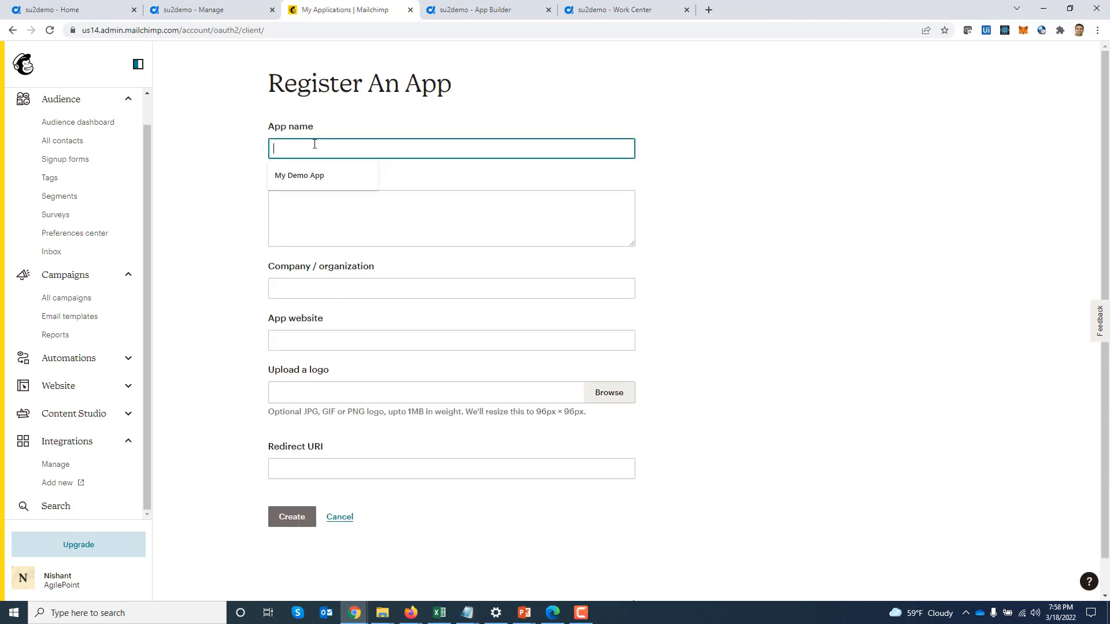
{"action": "key", "text": "Down"}
{"action": "key", "text": "Tab"}
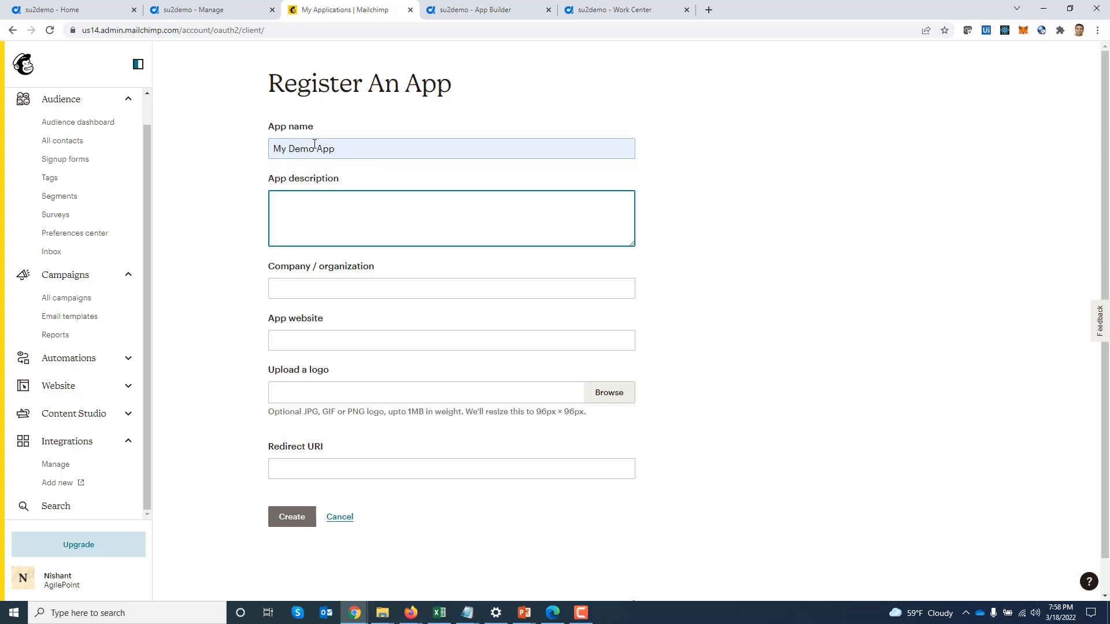
{"action": "type", "text": "demo"}
{"action": "left_click", "coordinate": [322, 289]}
{"action": "left_click", "coordinate": [313, 317]}
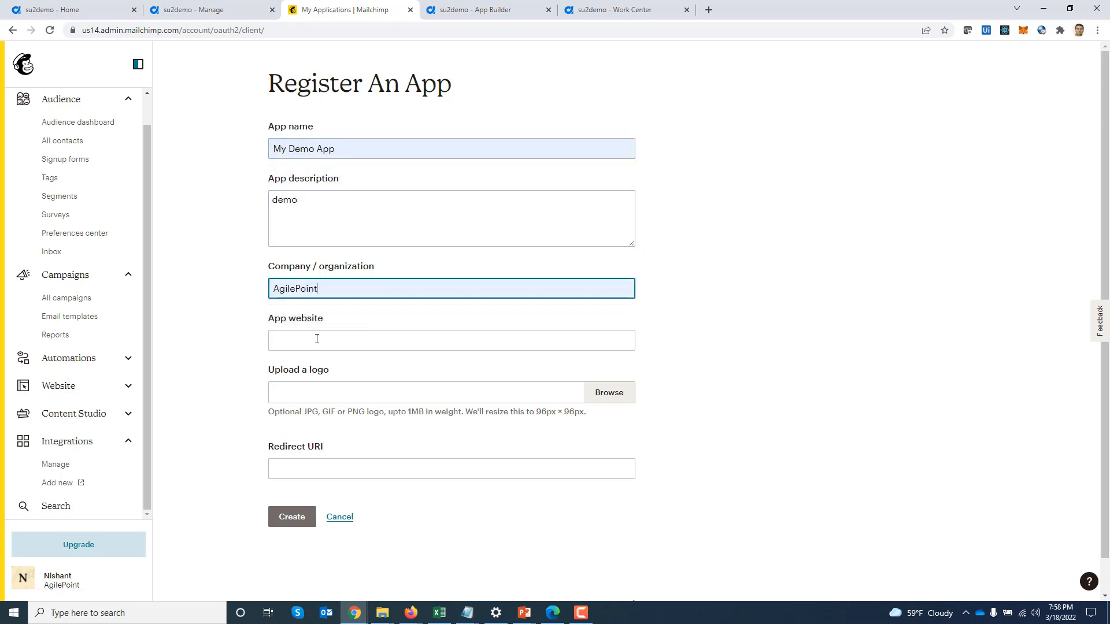
{"action": "left_click", "coordinate": [316, 342]}
{"action": "left_click", "coordinate": [322, 367]}
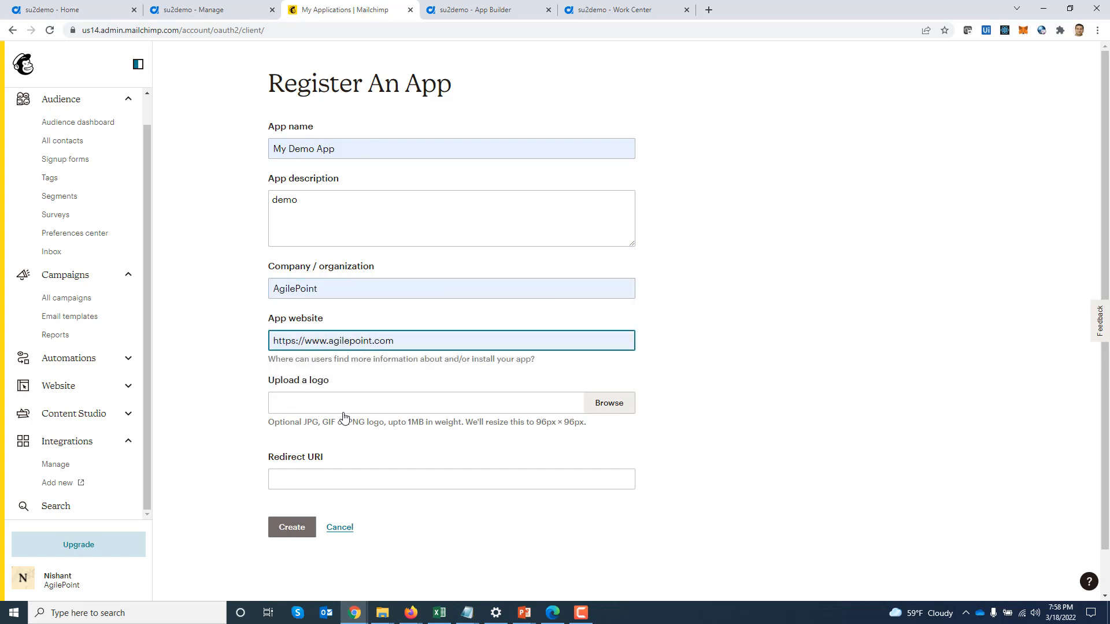
Paste AgilePoint's oauthsuccess redirect URI into the app form and create the app
{"action": "left_click", "coordinate": [195, 13]}
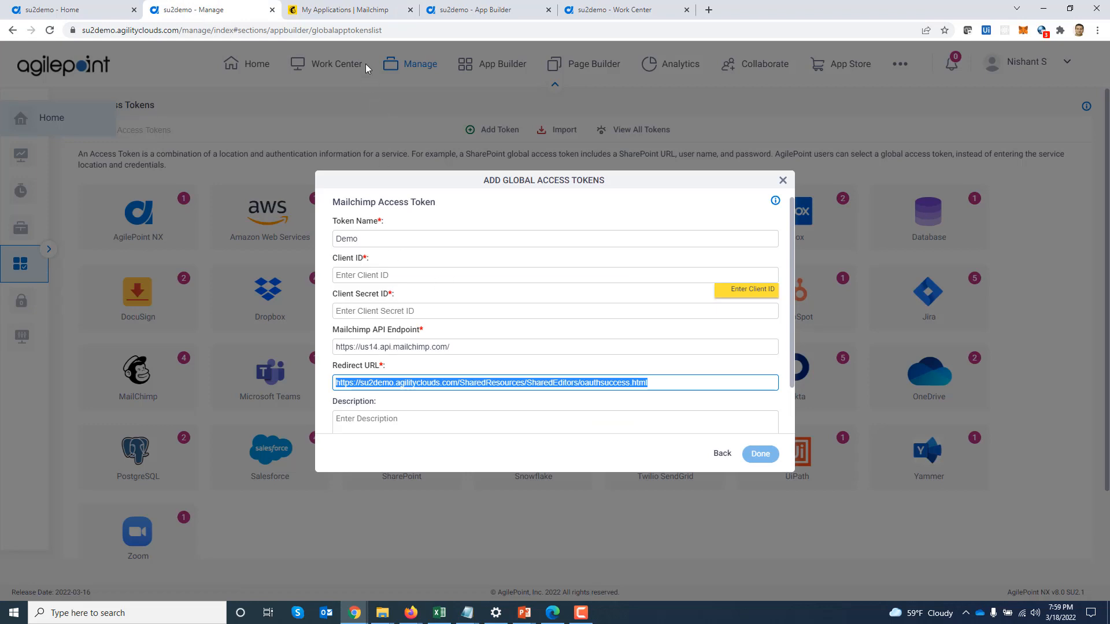
{"action": "left_click", "coordinate": [345, 10]}
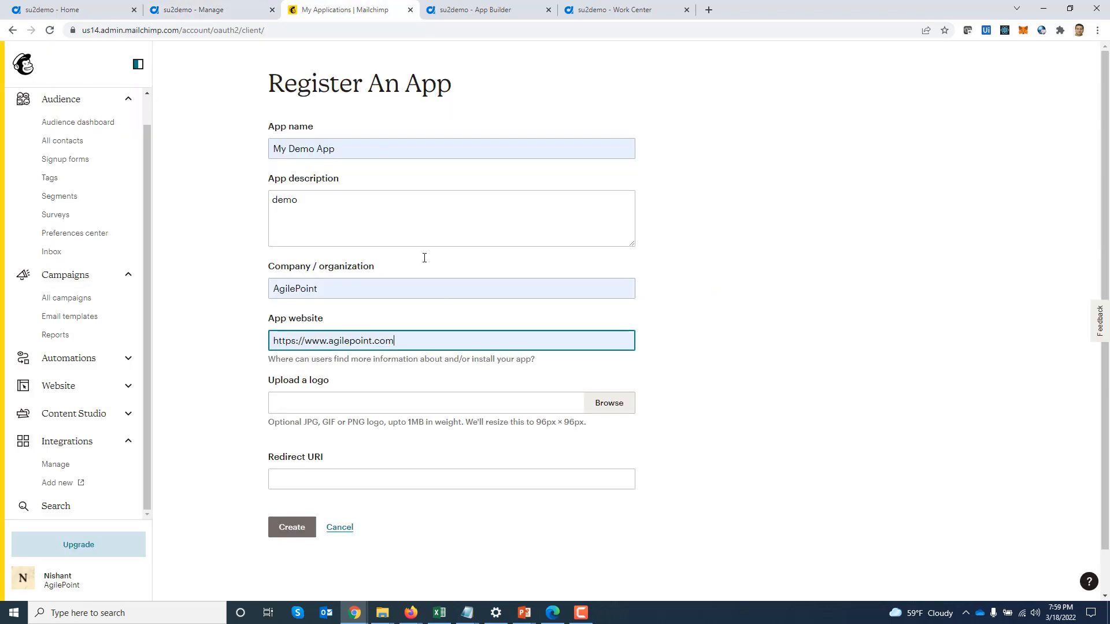
{"action": "left_click", "coordinate": [371, 486]}
{"action": "type", "text": "https://su2demo.agilityclouds.com/SharedResources/SharedEditors/oauthsuccess.html"}
{"action": "left_click", "coordinate": [768, 439]}
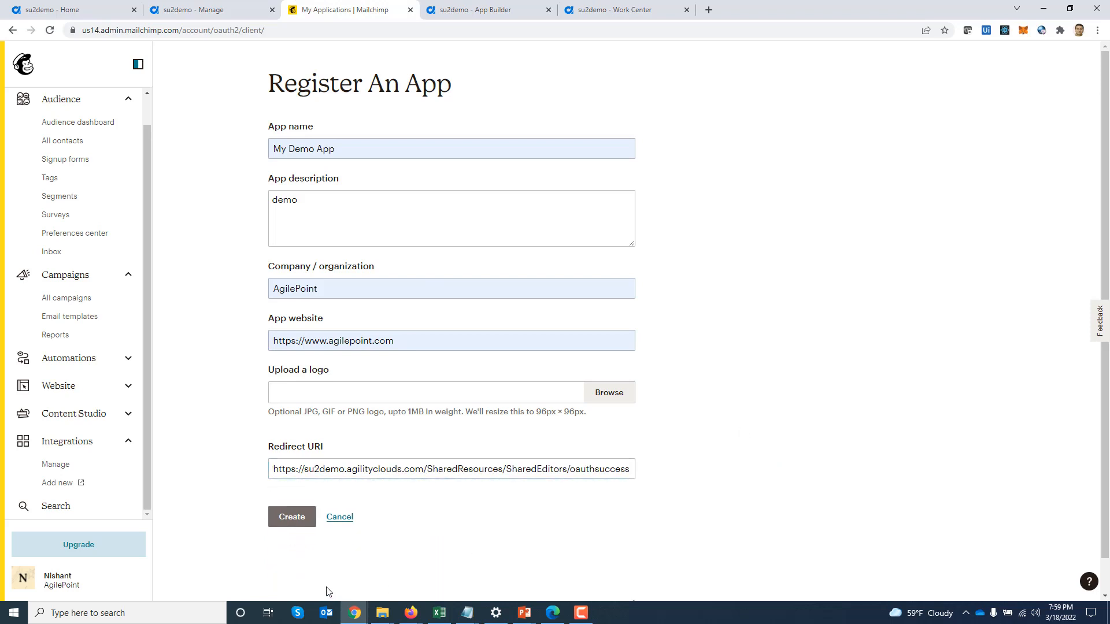
{"action": "left_click", "coordinate": [289, 523]}
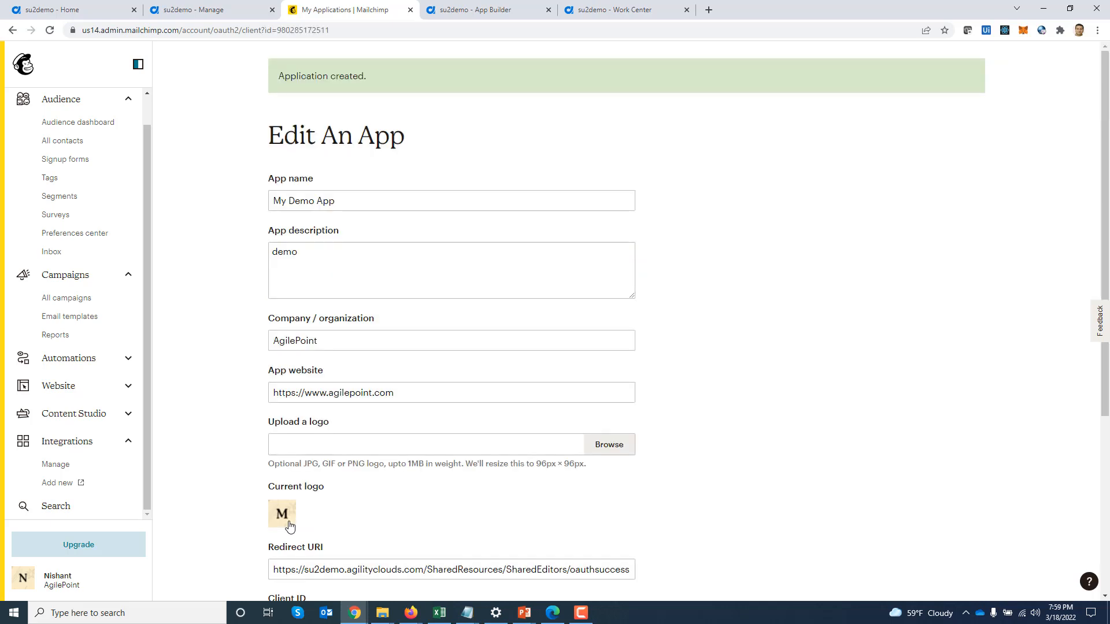
Fill the Demo token's Client Secret ID with the secret copied from My Demo App
{"action": "scroll", "coordinate": [703, 421], "scroll_direction": "down", "scroll_amount": 4}
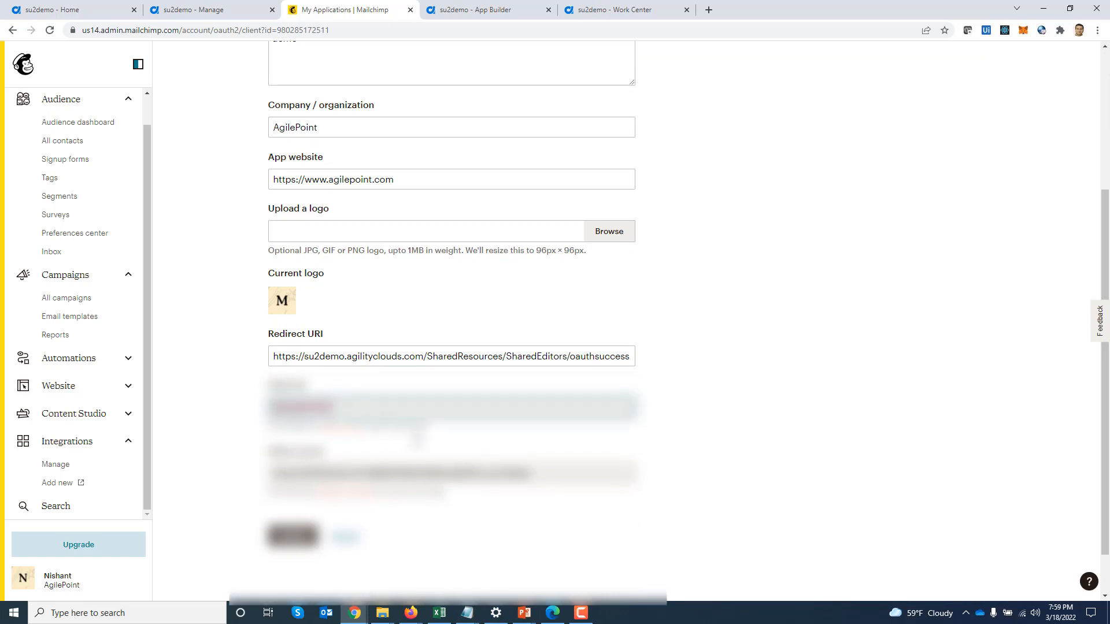
{"action": "left_click", "coordinate": [219, 9]}
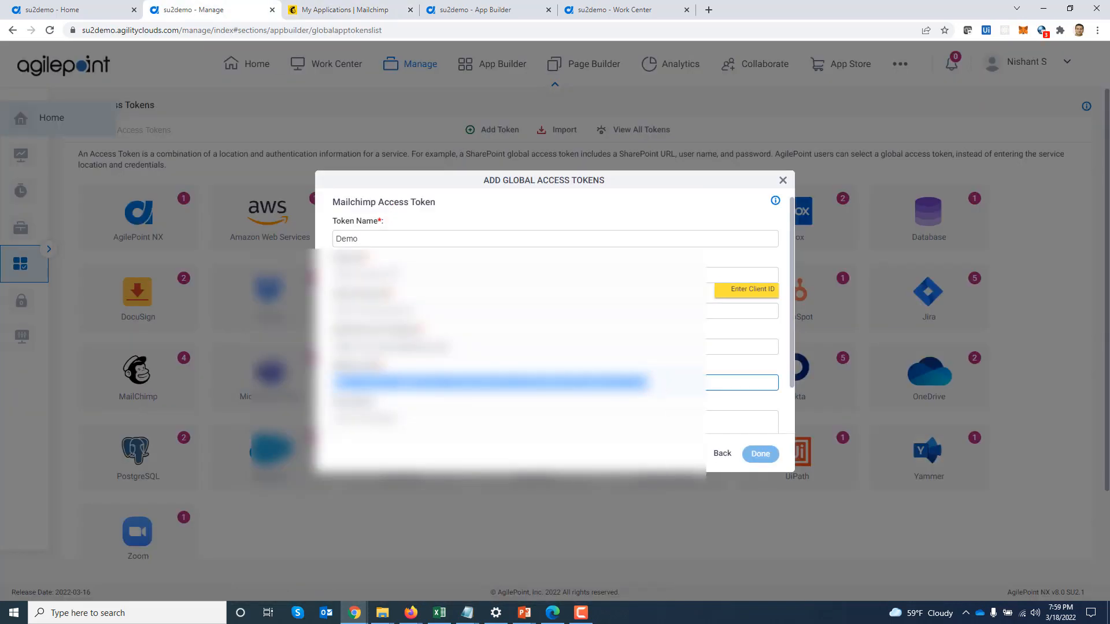
{"action": "left_click", "coordinate": [341, 9]}
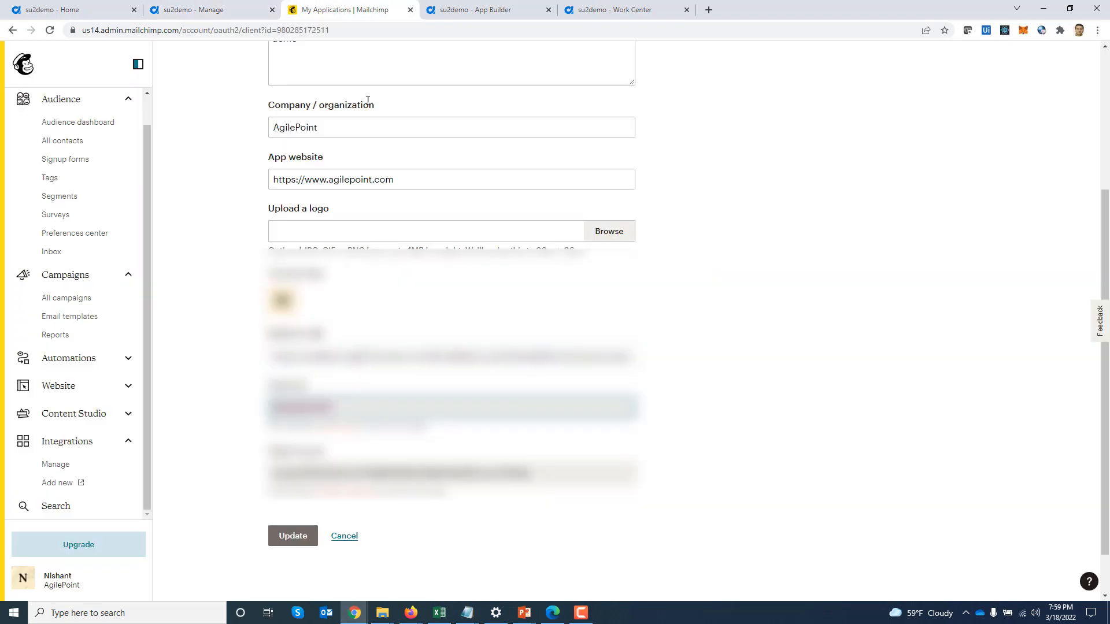
{"action": "left_click_drag", "start_coordinate": [539, 474], "coordinate": [268, 485]}
{"action": "left_click", "coordinate": [191, 10]}
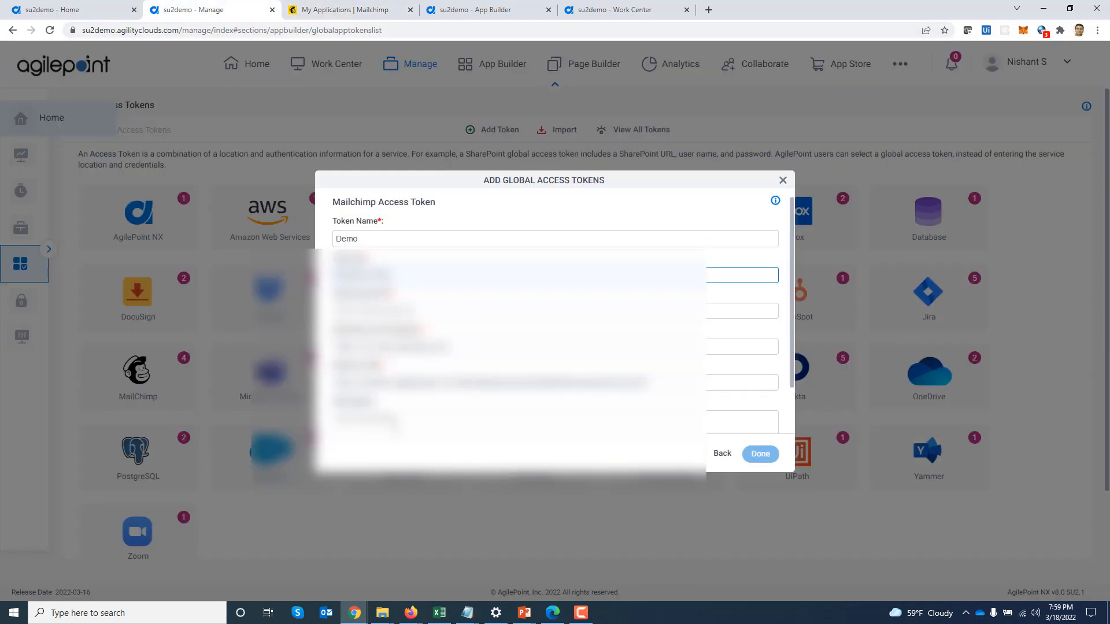
{"action": "left_click", "coordinate": [520, 311]}
{"action": "key", "text": "ctrl+v"}
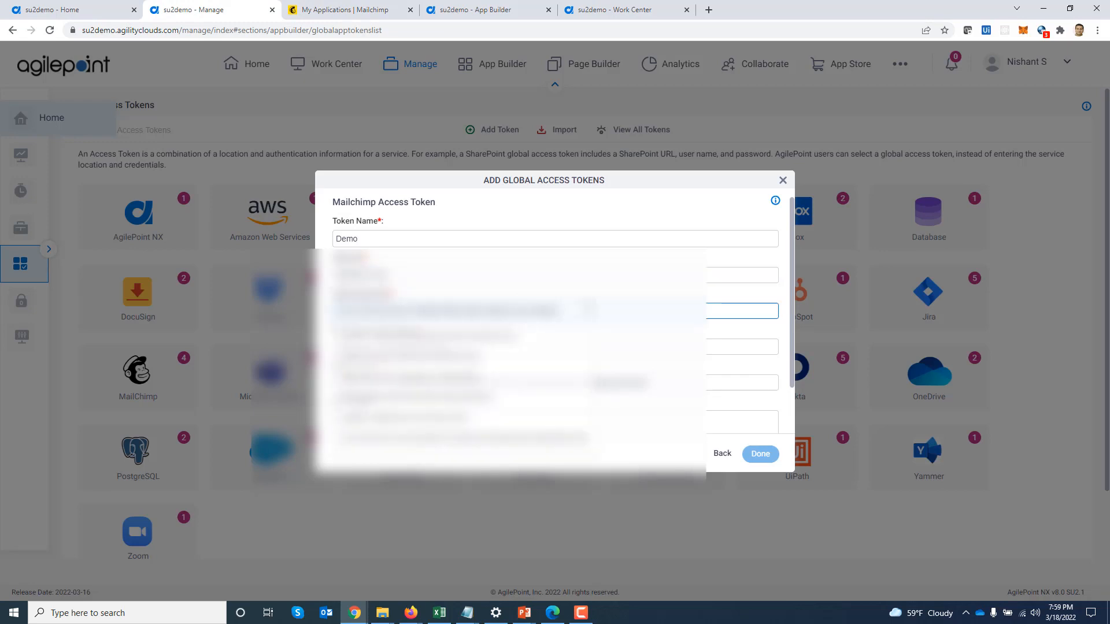
{"action": "scroll", "coordinate": [760, 361], "scroll_direction": "down", "scroll_amount": 1}
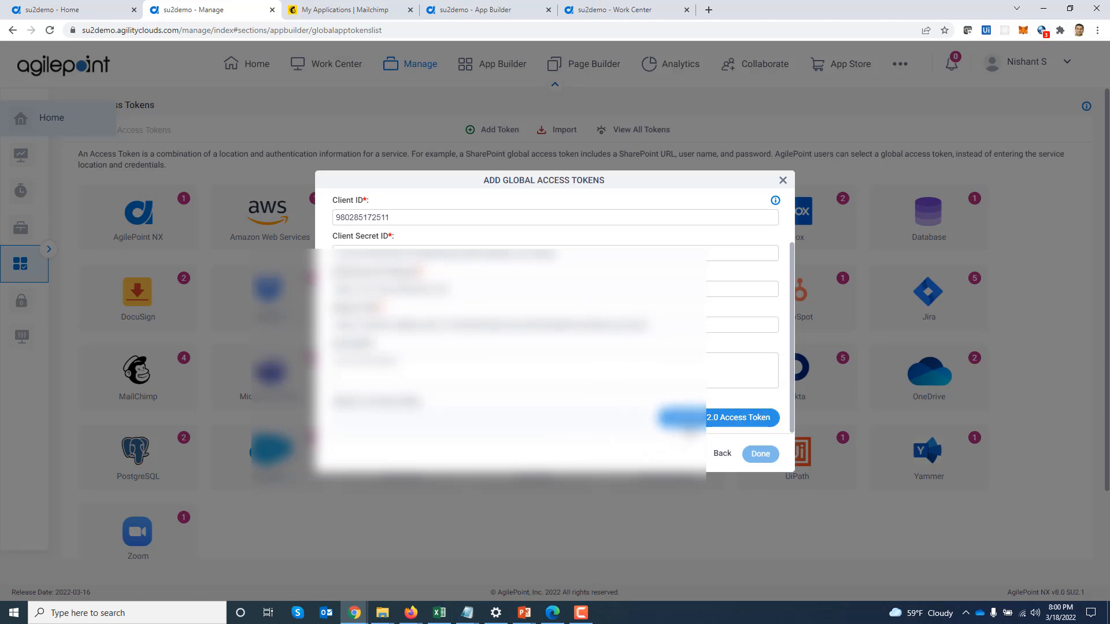
Get the OAuth 2.0 token by logging in and allowing My Demo App, then close the dialog
{"action": "left_click", "coordinate": [689, 421]}
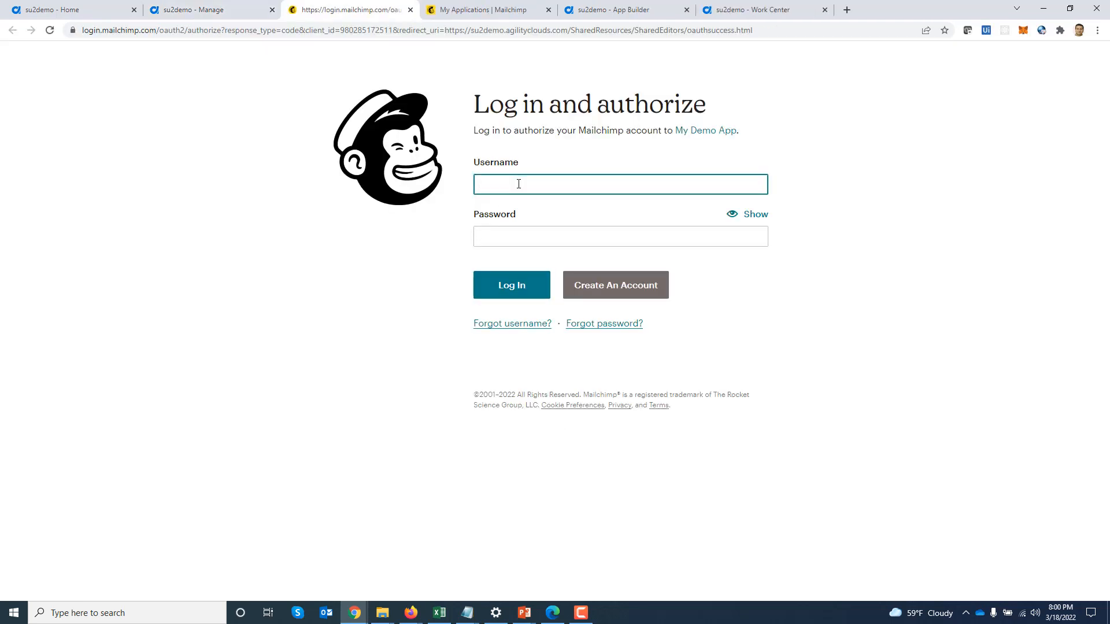
{"action": "key", "text": "ctrl+v"}
{"action": "key", "text": "Tab"}
{"action": "type", "text": "x"}
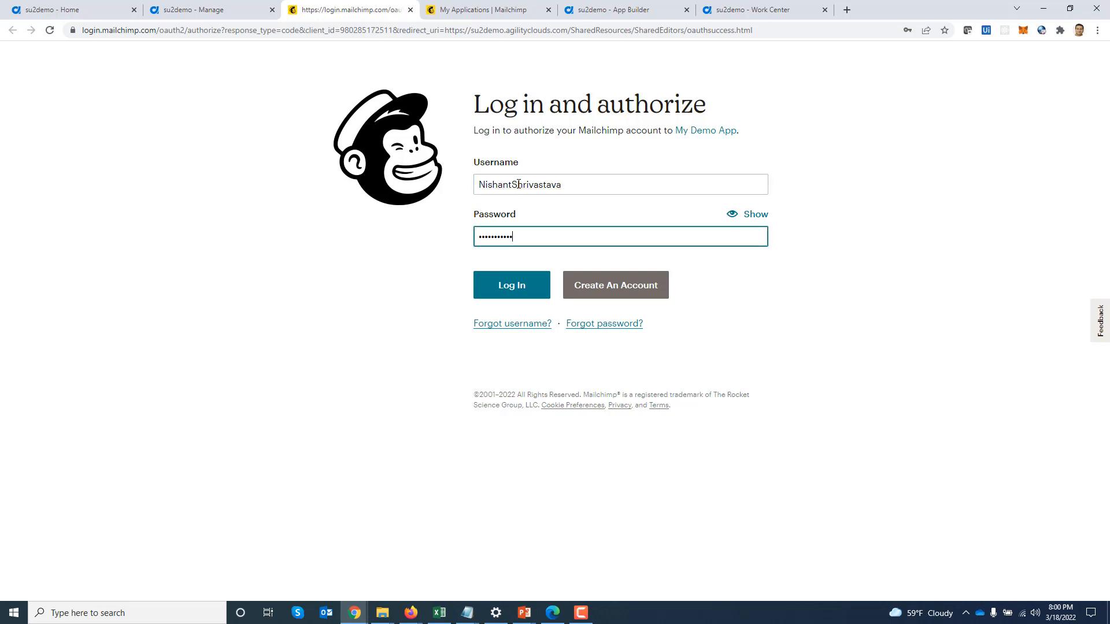
{"action": "left_click", "coordinate": [522, 284]}
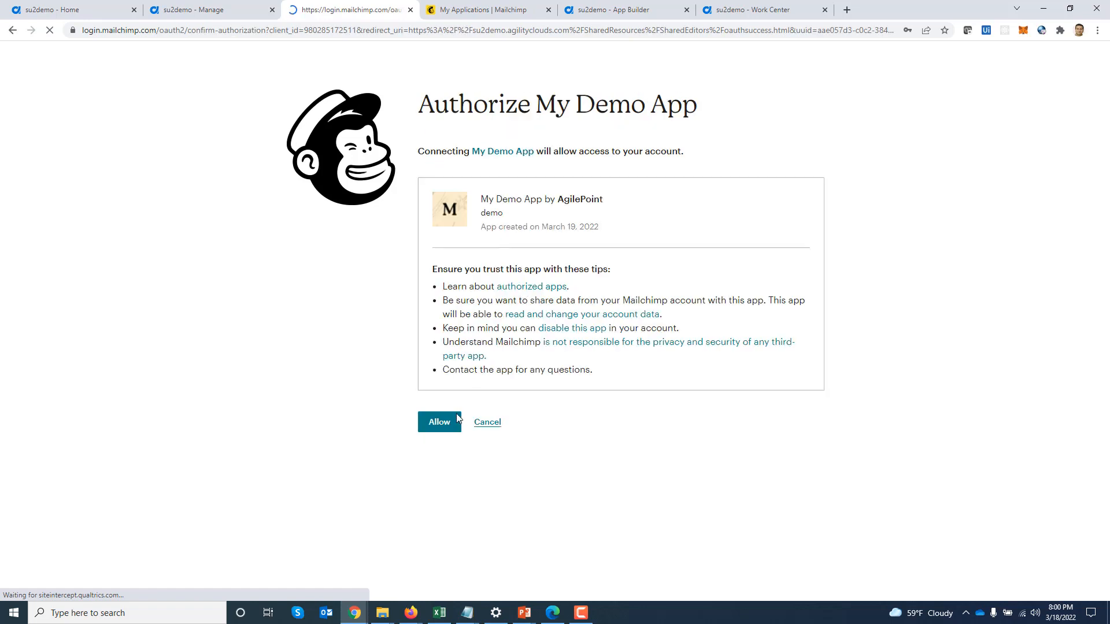
{"action": "left_click", "coordinate": [439, 425]}
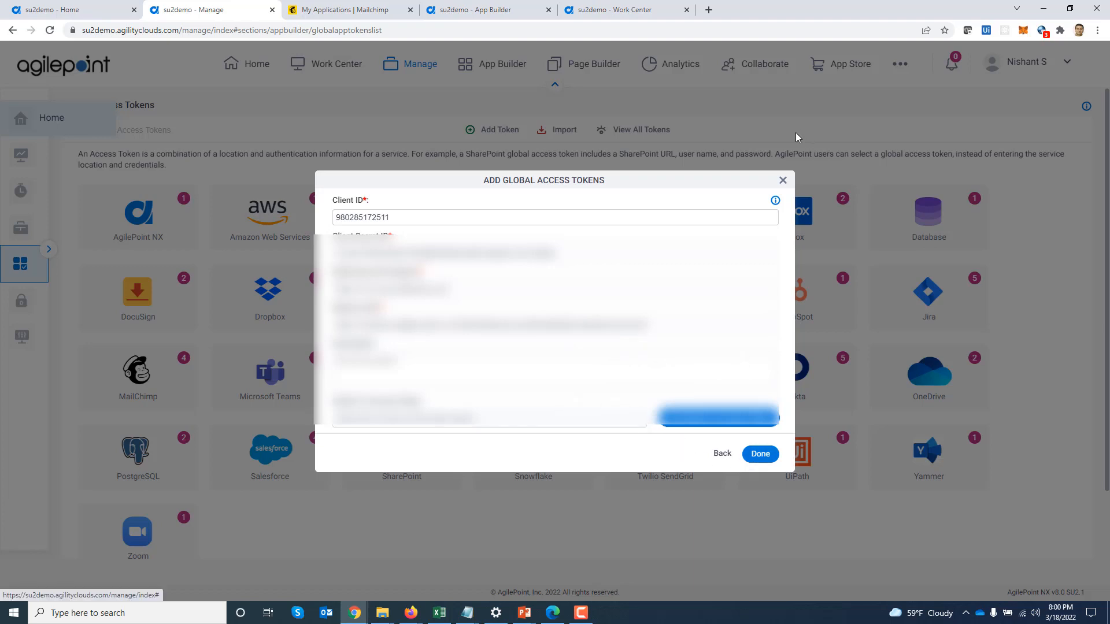
{"action": "left_click", "coordinate": [783, 180]}
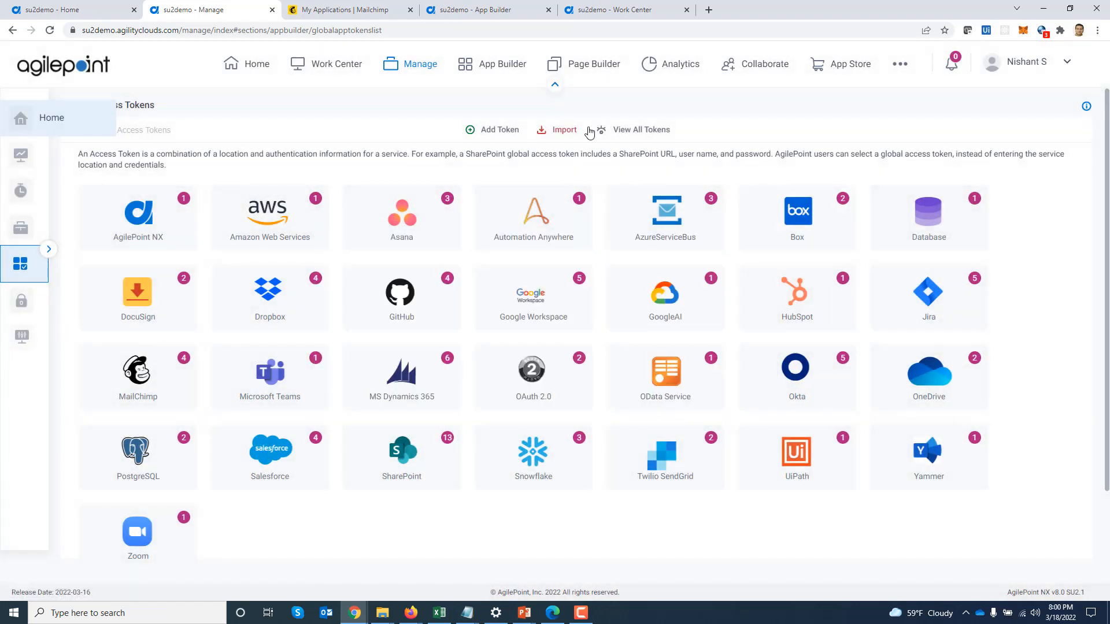
Show the Mailchimp activities in the process designer, then list Target Marketing Audience's three contacts
{"action": "left_click", "coordinate": [476, 16]}
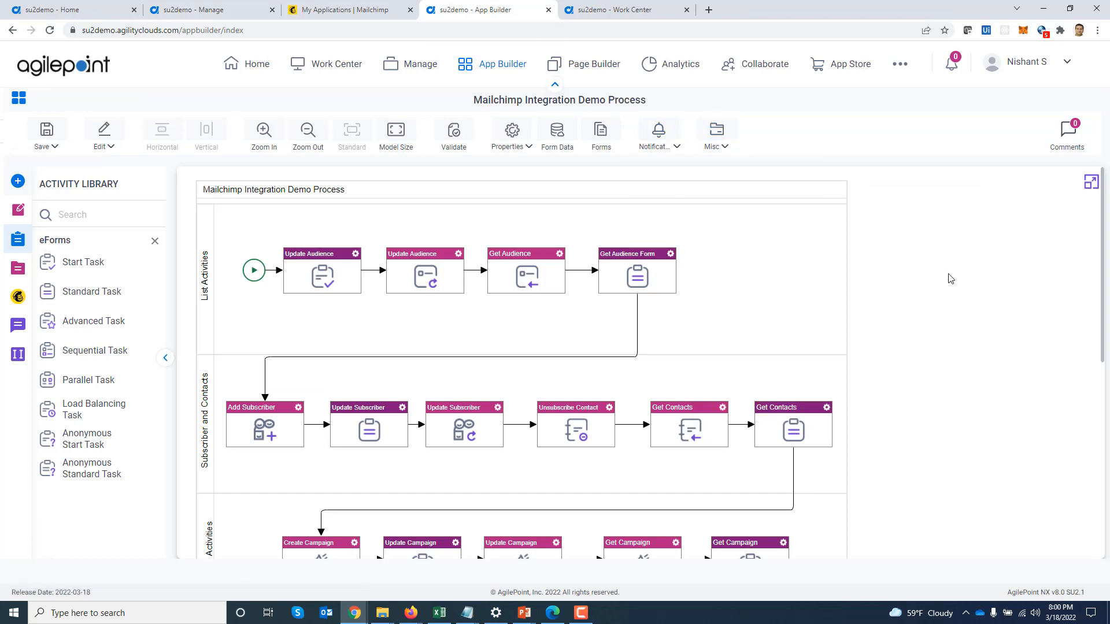
{"action": "left_click", "coordinate": [18, 296]}
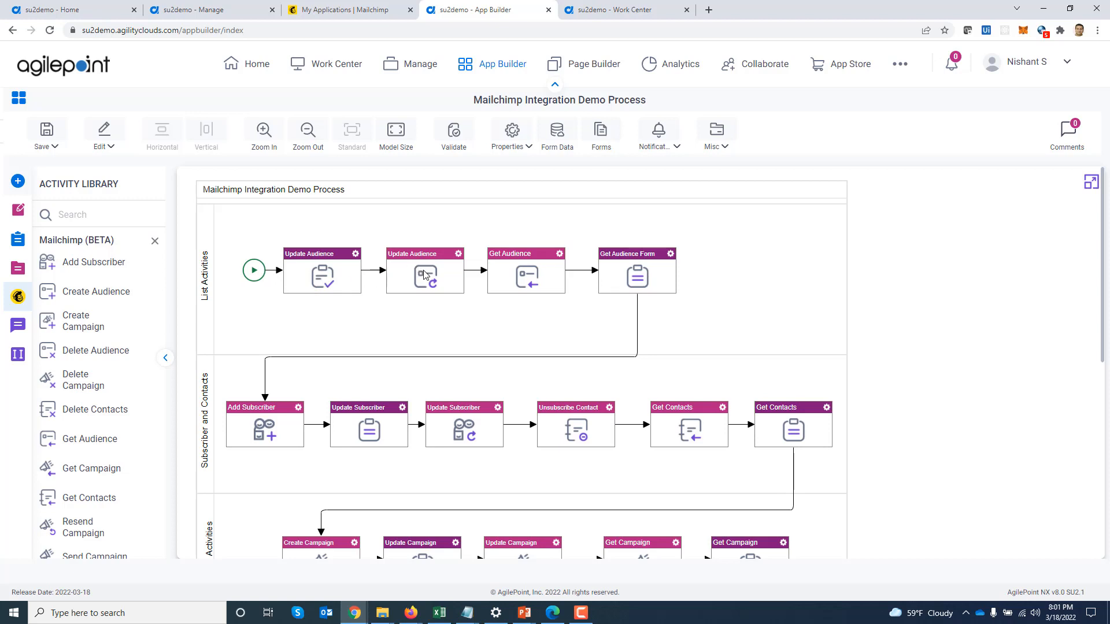
{"action": "left_click", "coordinate": [336, 9]}
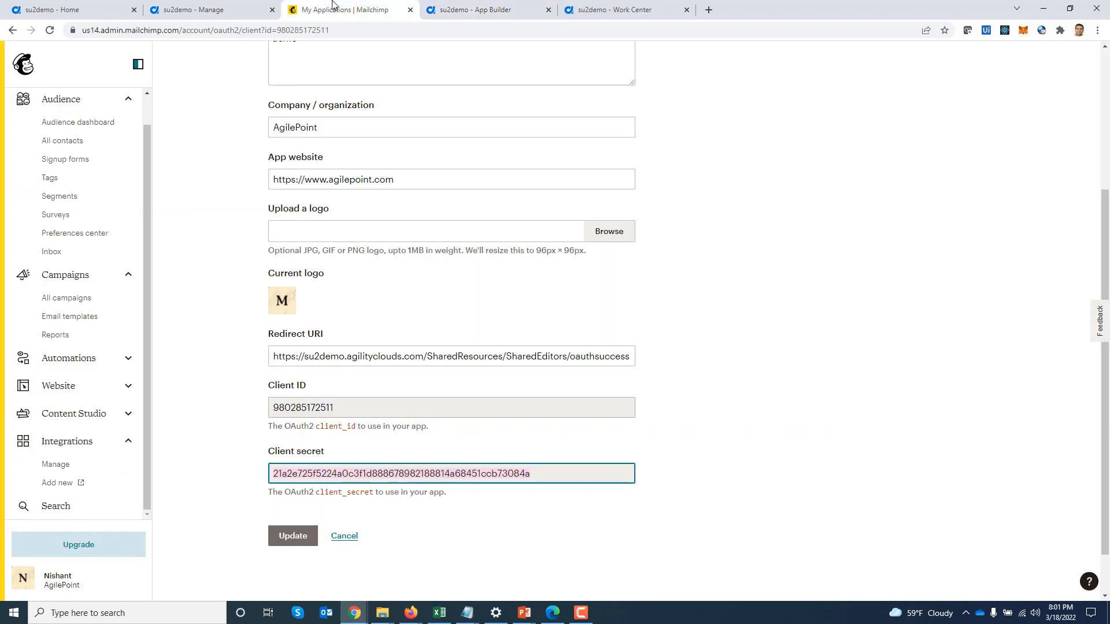
{"action": "left_click", "coordinate": [70, 142]}
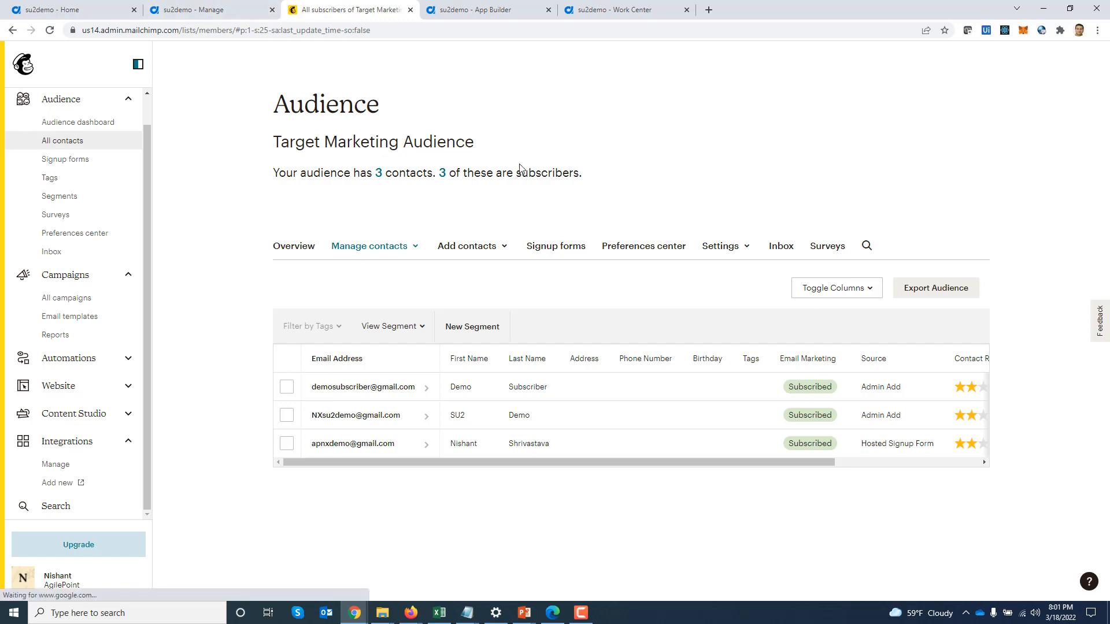
View the audience's name and campaign defaults, then return to the process designer
{"action": "left_click", "coordinate": [742, 252]}
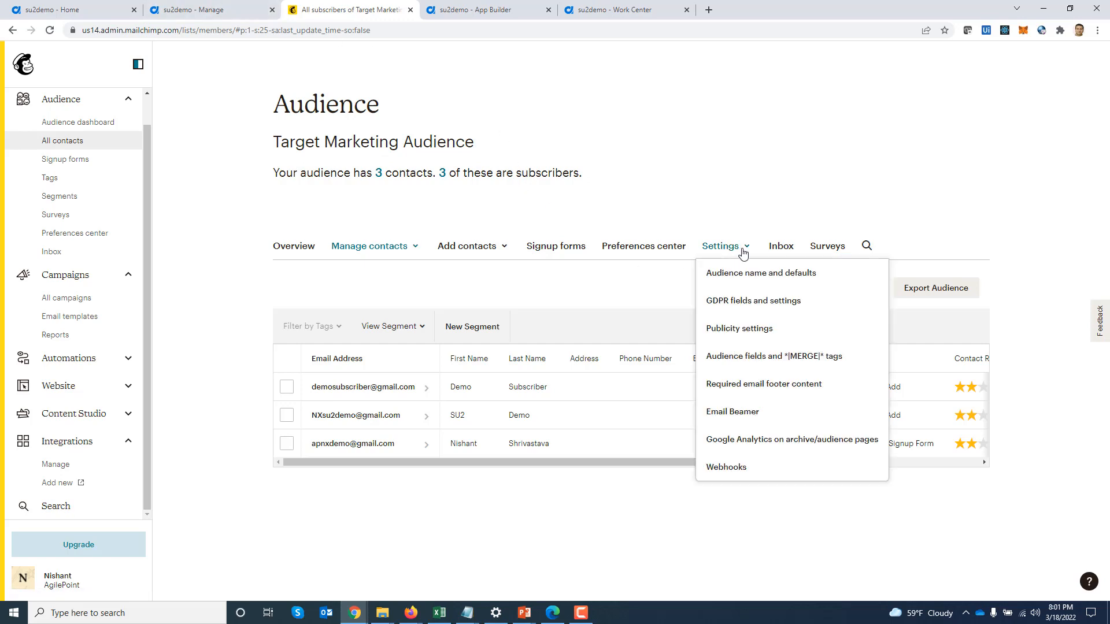
{"action": "left_click", "coordinate": [755, 274]}
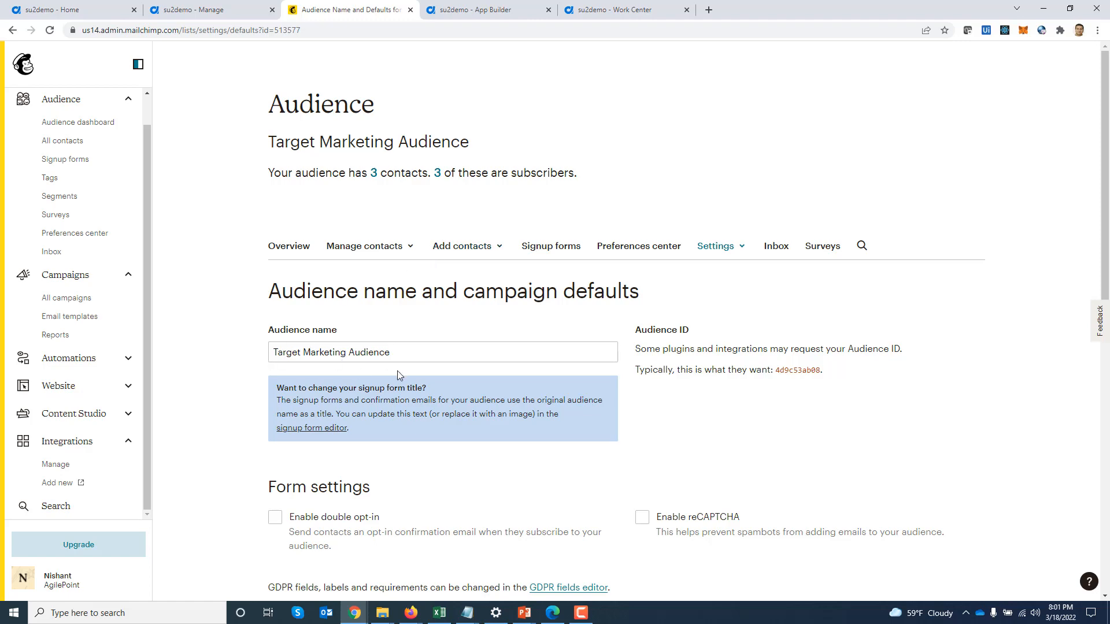
{"action": "scroll", "coordinate": [535, 348], "scroll_direction": "down", "scroll_amount": 7}
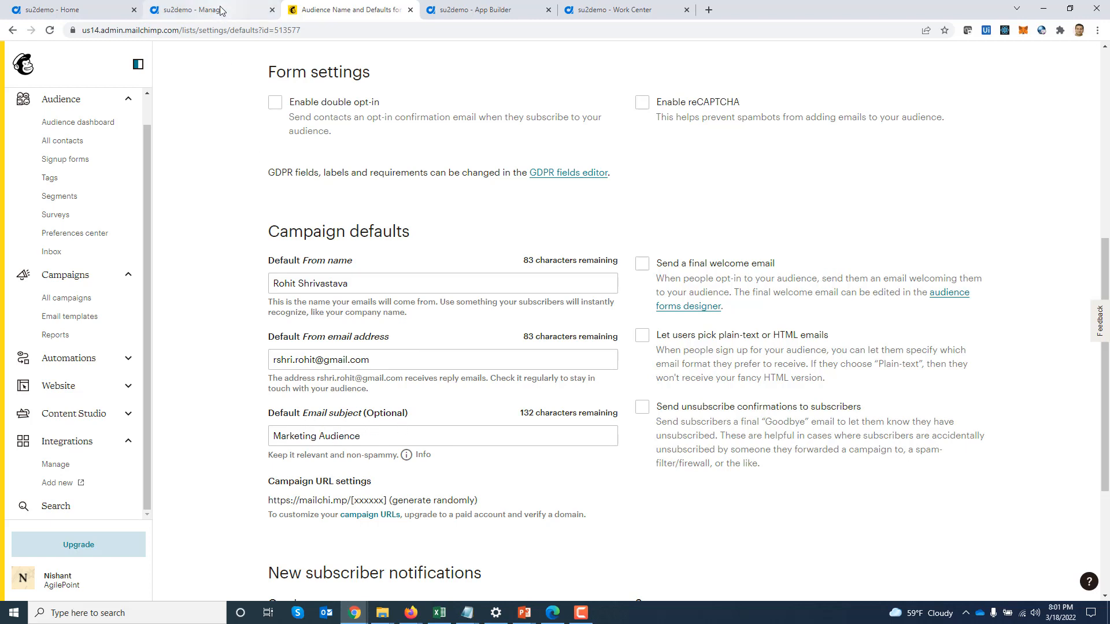
{"action": "left_click", "coordinate": [452, 10]}
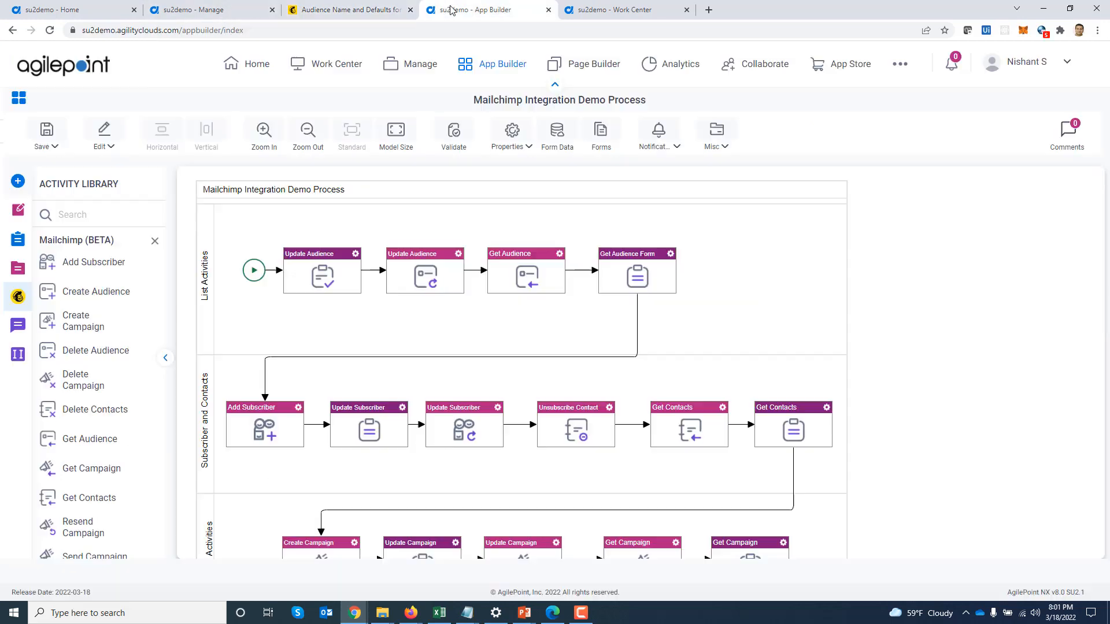
{"action": "double_click", "coordinate": [407, 282]}
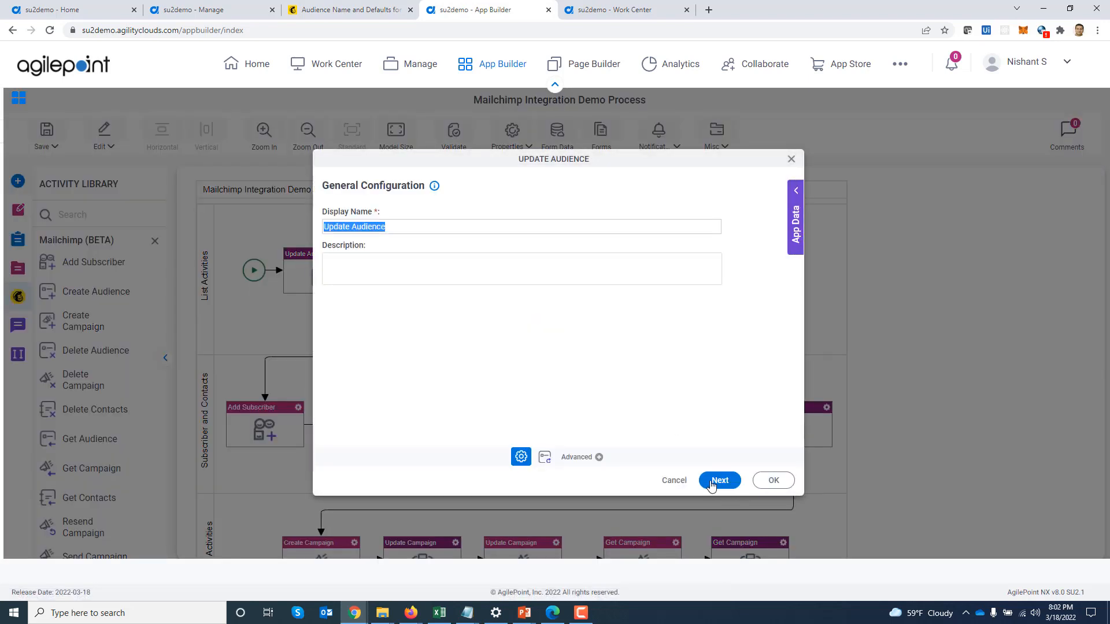
{"action": "left_click", "coordinate": [719, 481]}
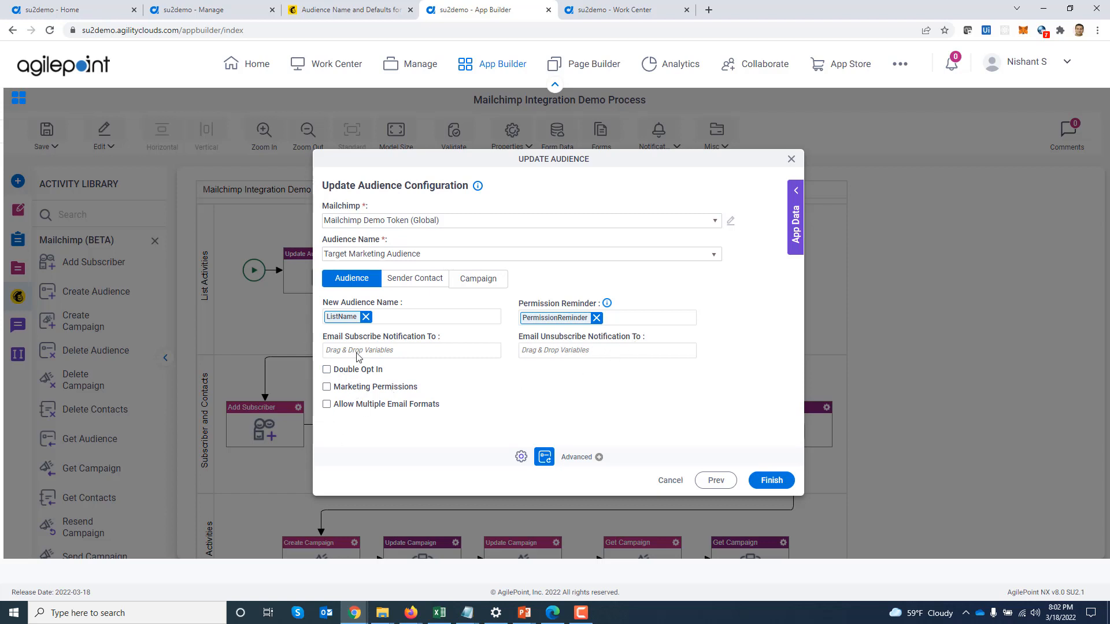
{"action": "left_click", "coordinate": [402, 284]}
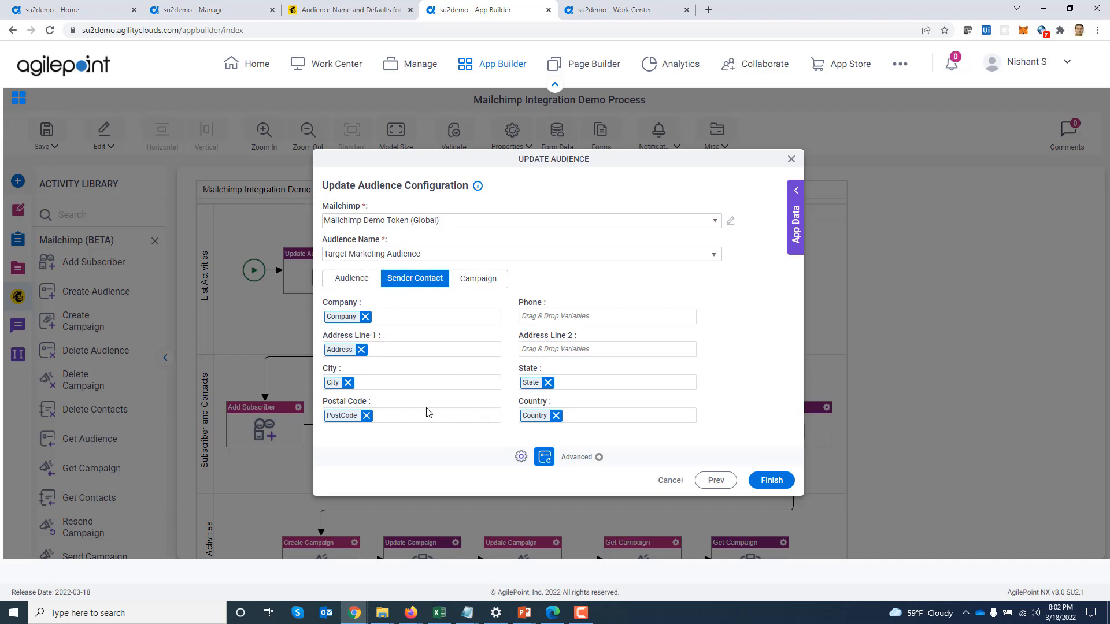
{"action": "left_click", "coordinate": [473, 282]}
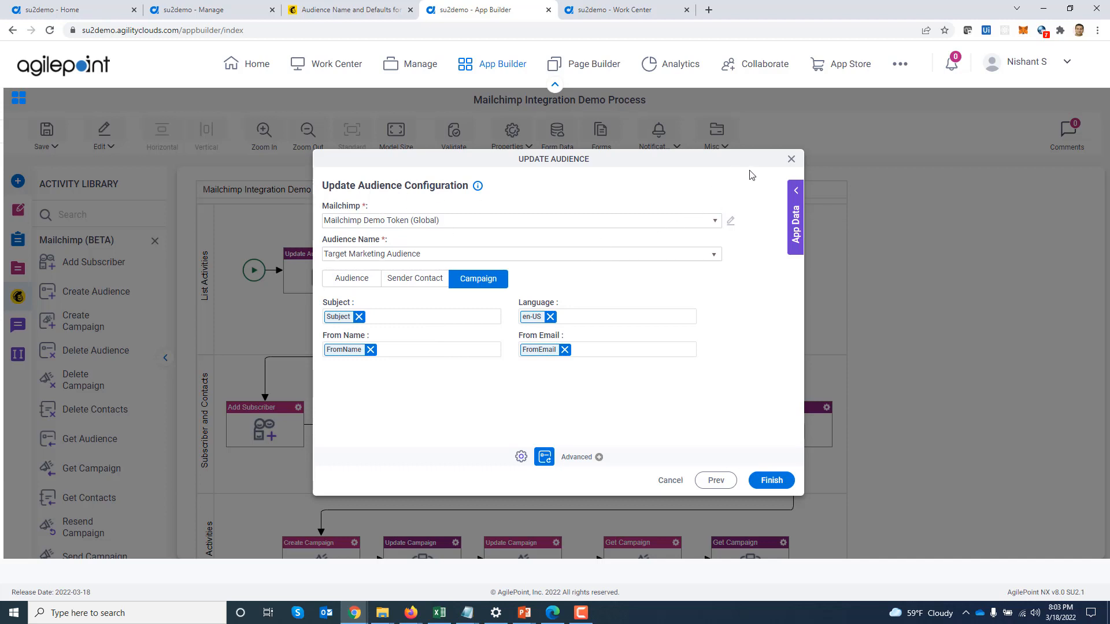
{"action": "left_click", "coordinate": [791, 159]}
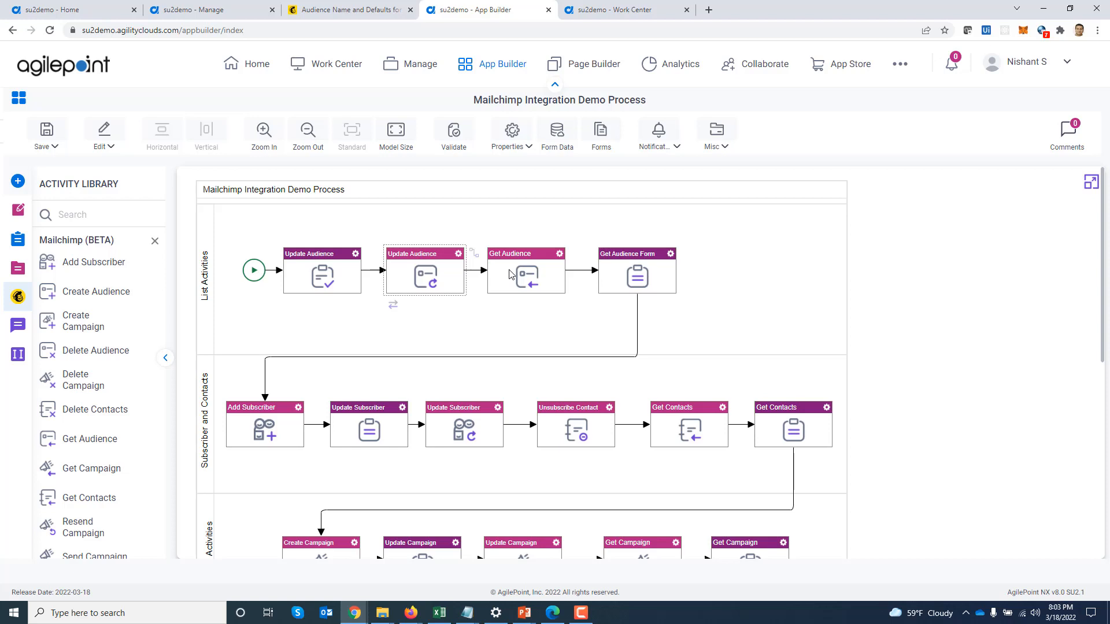
{"action": "double_click", "coordinate": [542, 273]}
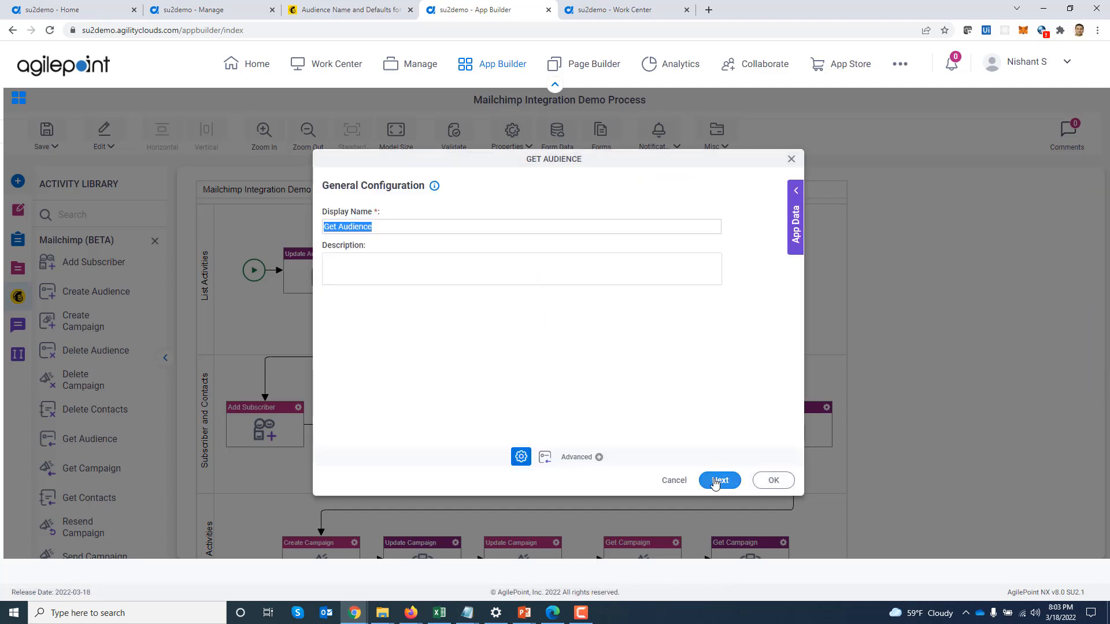
{"action": "left_click", "coordinate": [716, 480]}
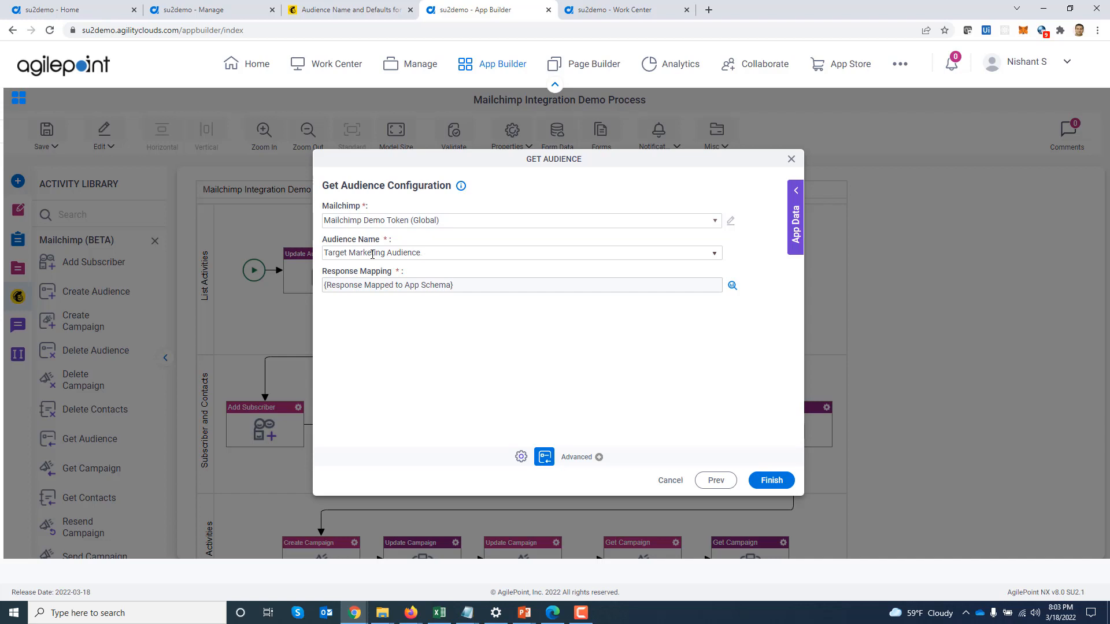
{"action": "left_click", "coordinate": [732, 286]}
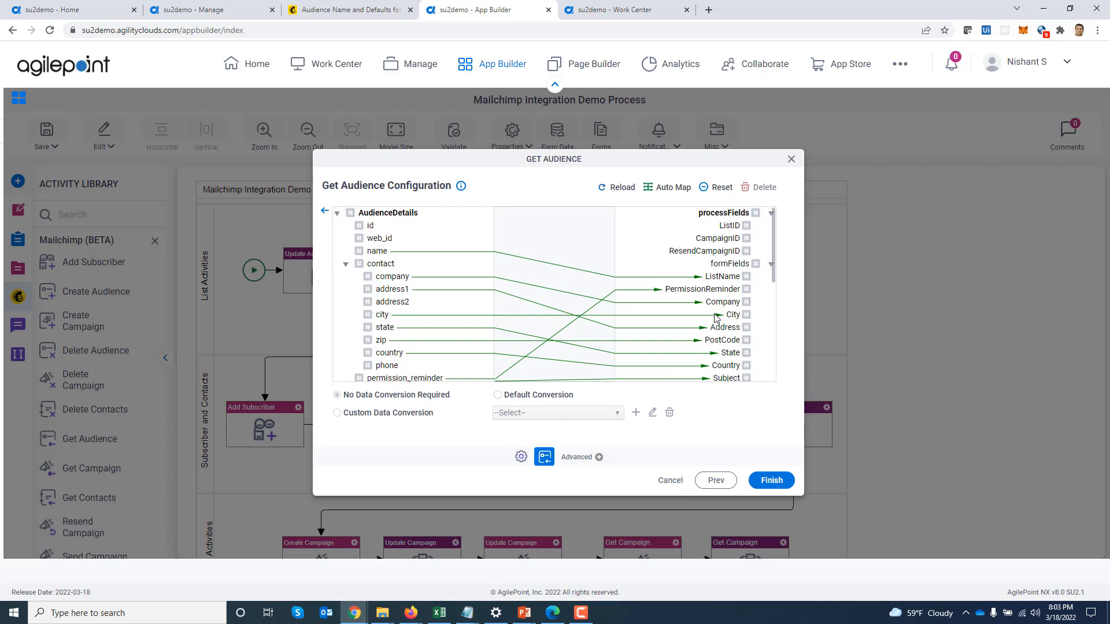
{"action": "left_click", "coordinate": [791, 159]}
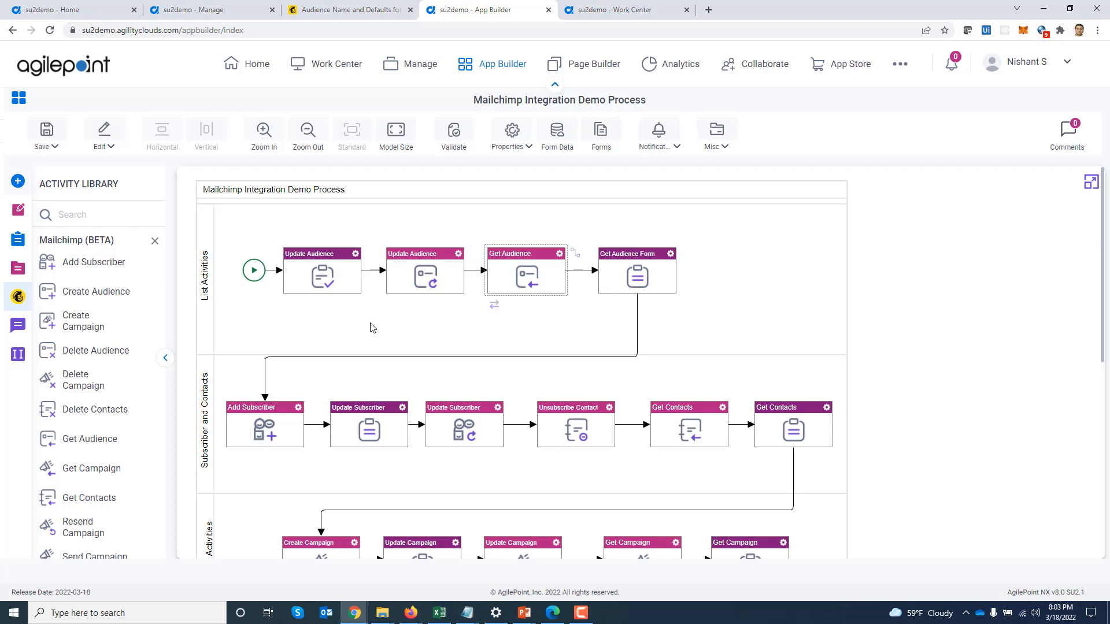
{"action": "left_click", "coordinate": [320, 14]}
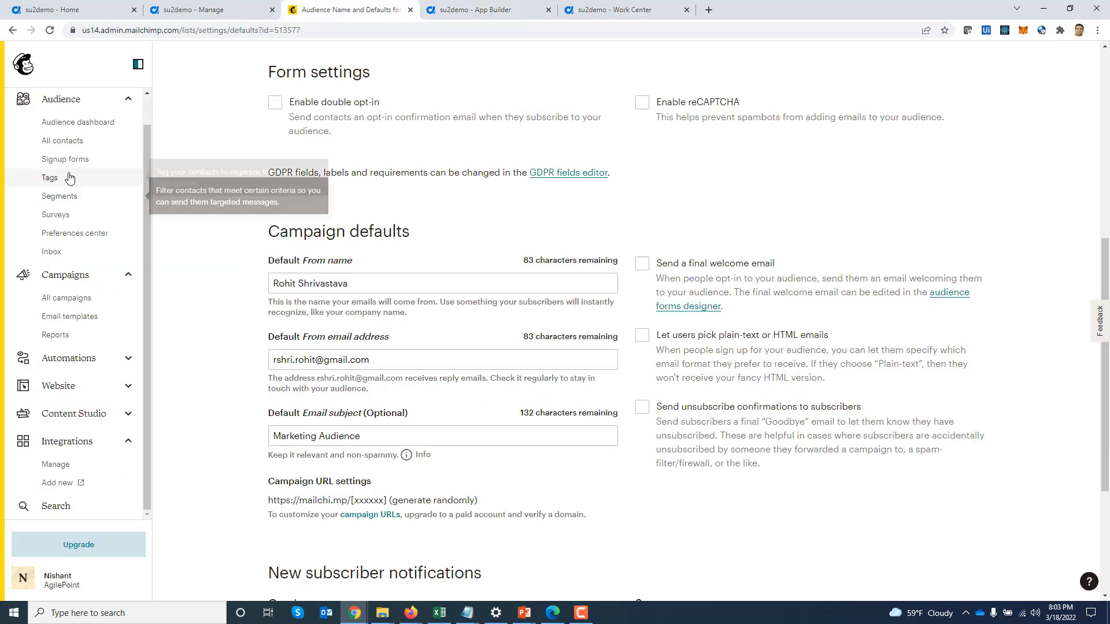
{"action": "left_click", "coordinate": [92, 147]}
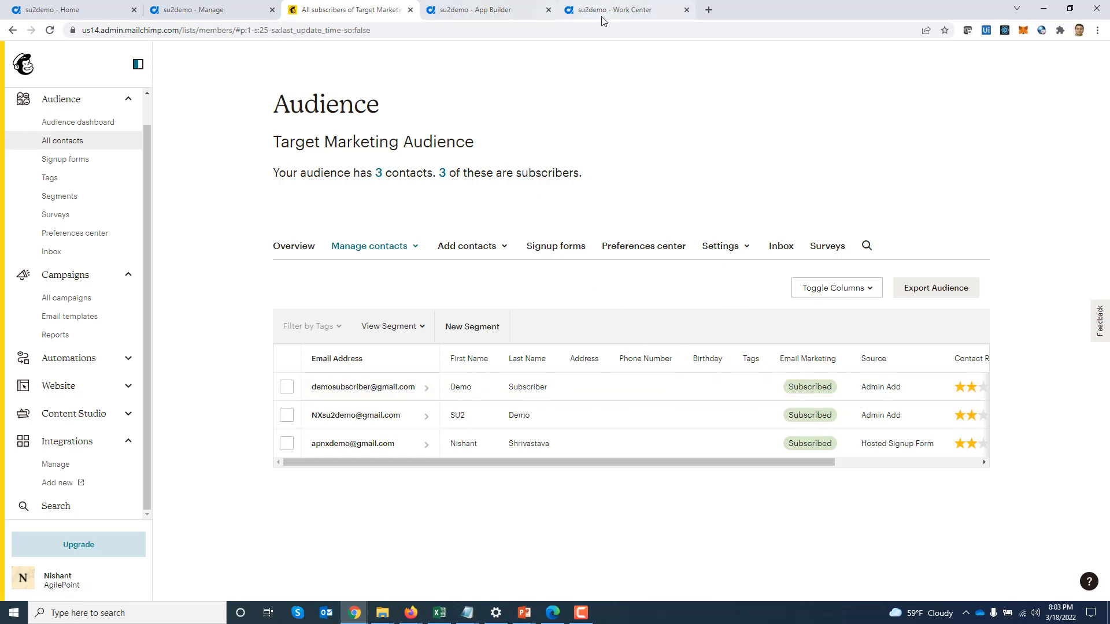
{"action": "left_click", "coordinate": [485, 11]}
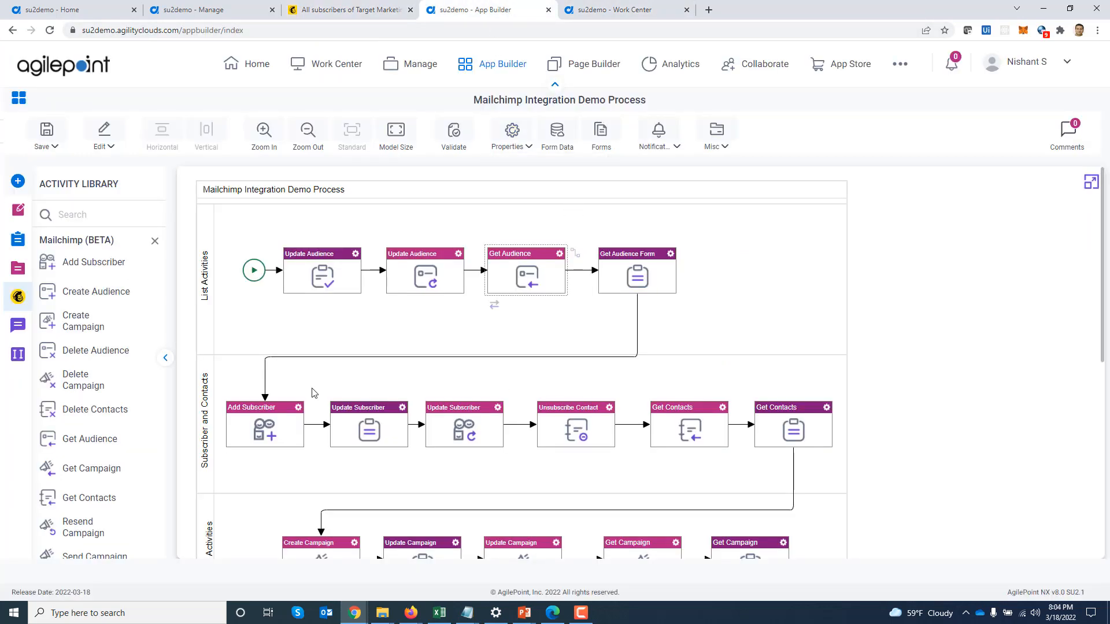
Review Add Subscriber: Target Marketing Audience, HTML email format, profile mappings, then close it
{"action": "double_click", "coordinate": [261, 433]}
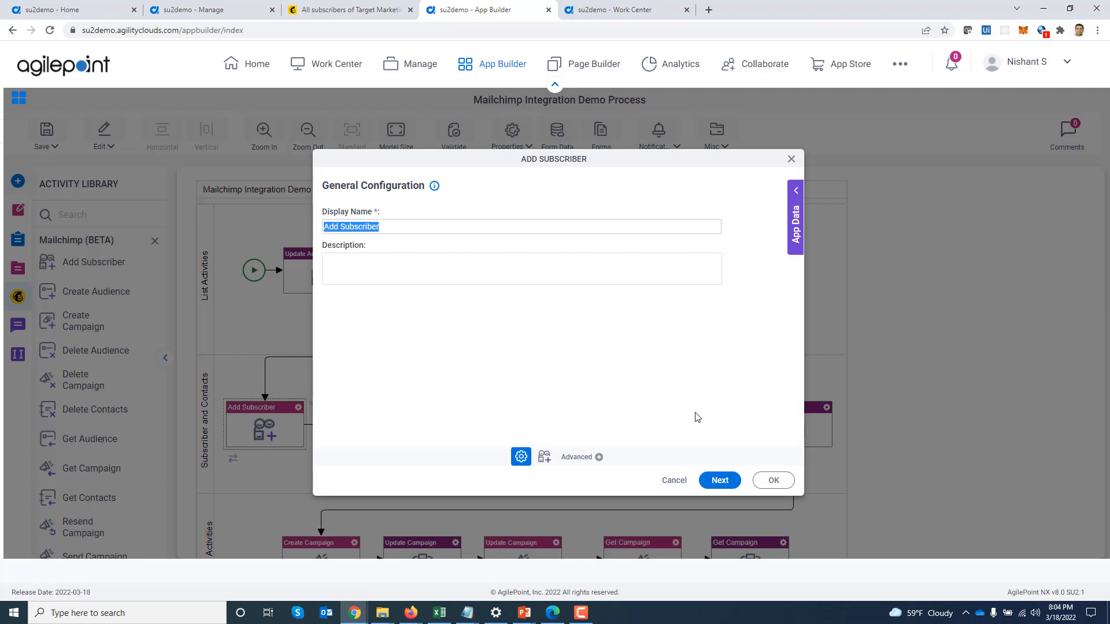
{"action": "left_click", "coordinate": [720, 481]}
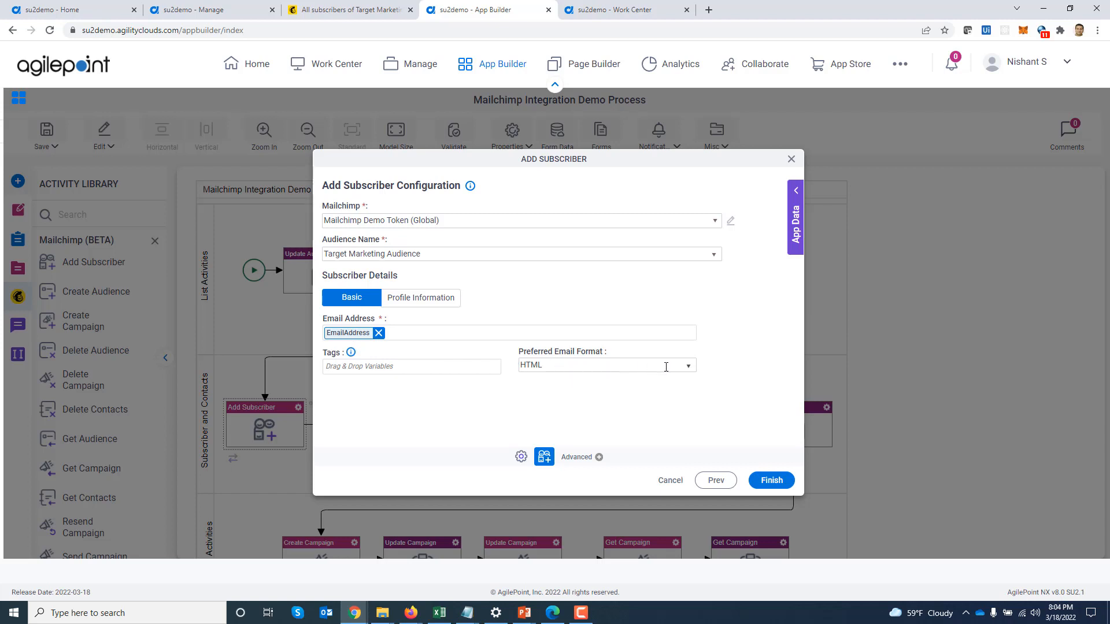
{"action": "left_click", "coordinate": [689, 370]}
{"action": "left_click", "coordinate": [688, 381]}
{"action": "left_click", "coordinate": [404, 298]}
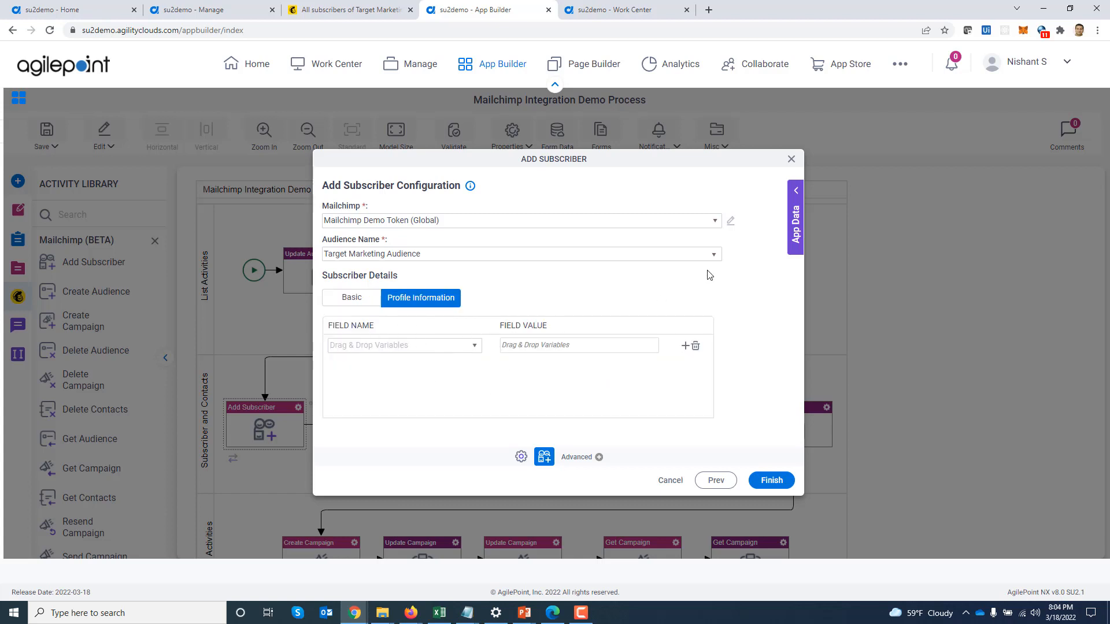
{"action": "left_click", "coordinate": [791, 160]}
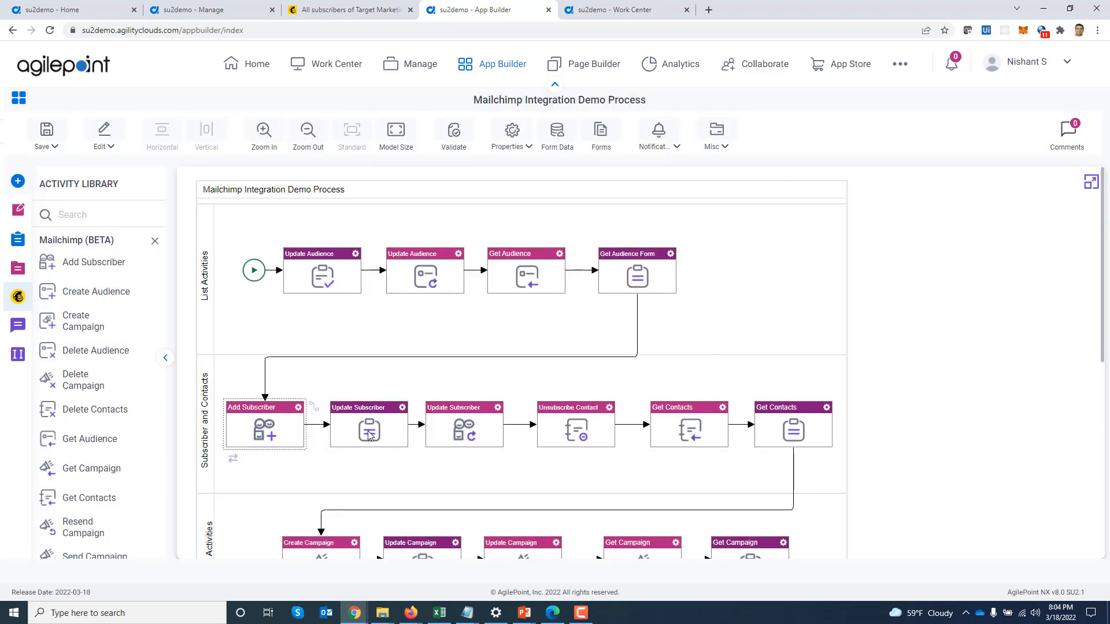
{"action": "double_click", "coordinate": [468, 429]}
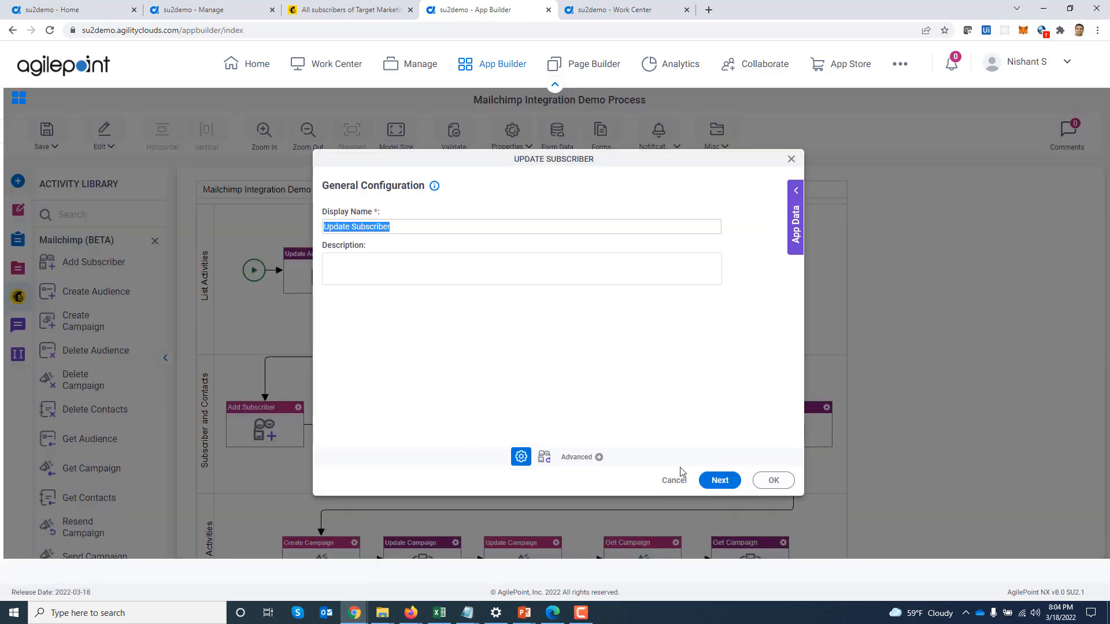
{"action": "left_click", "coordinate": [717, 483]}
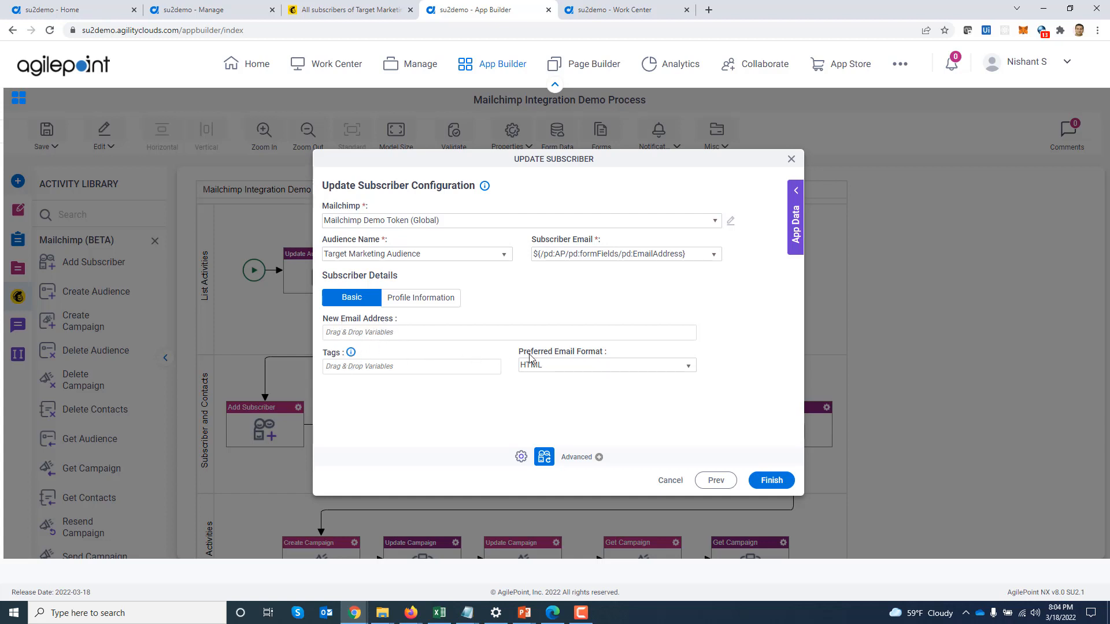
{"action": "left_click", "coordinate": [420, 298]}
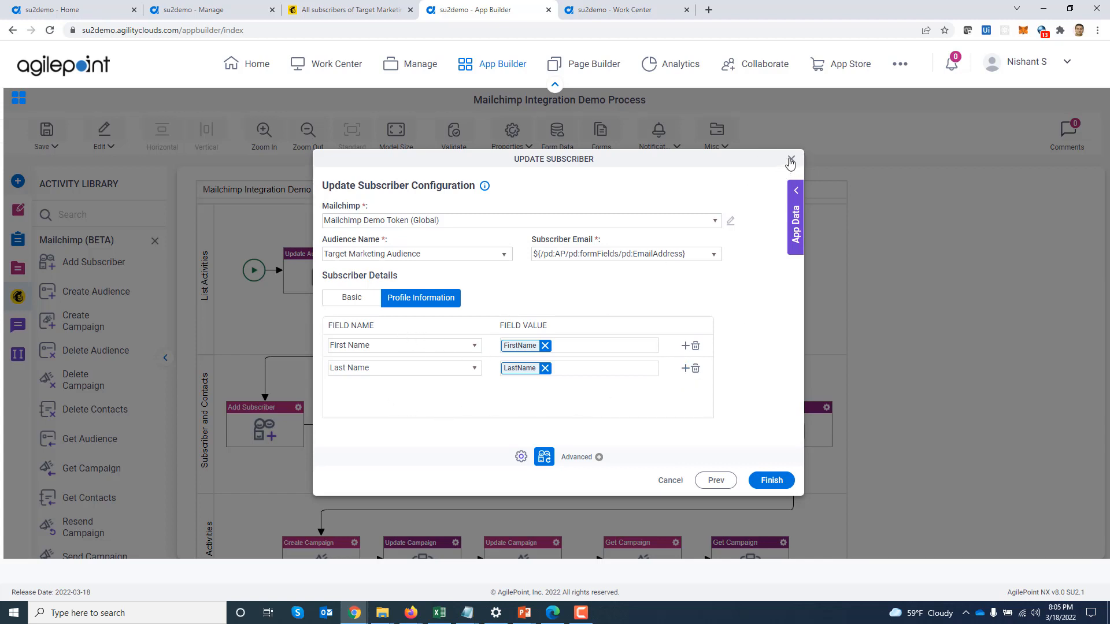
{"action": "left_click", "coordinate": [478, 347]}
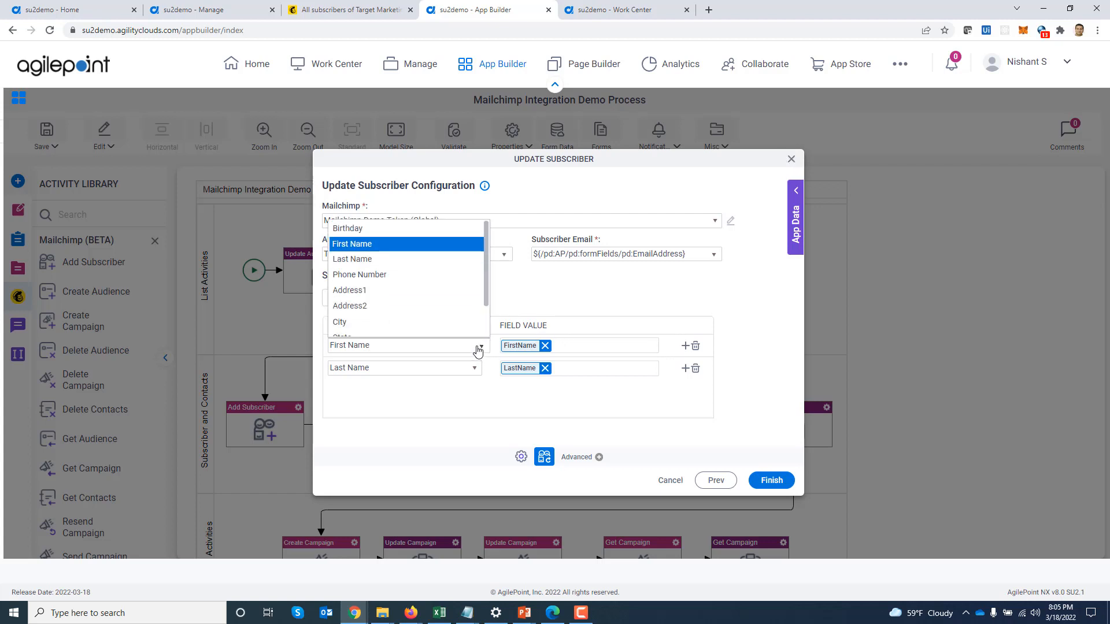
{"action": "left_click", "coordinate": [478, 350]}
{"action": "left_click", "coordinate": [791, 159]}
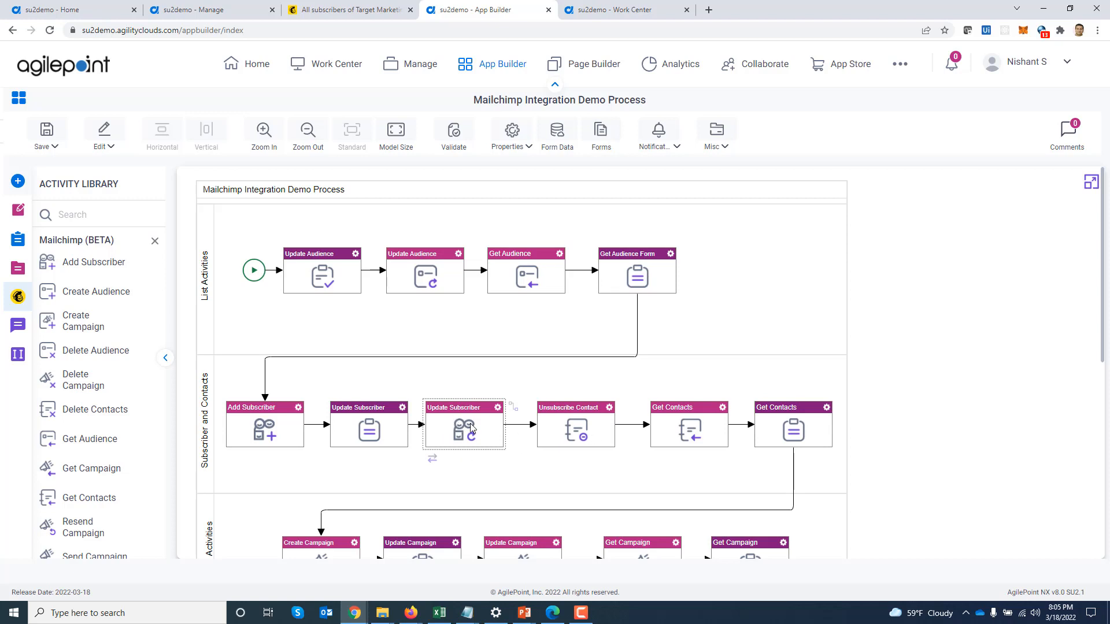
{"action": "double_click", "coordinate": [569, 422]}
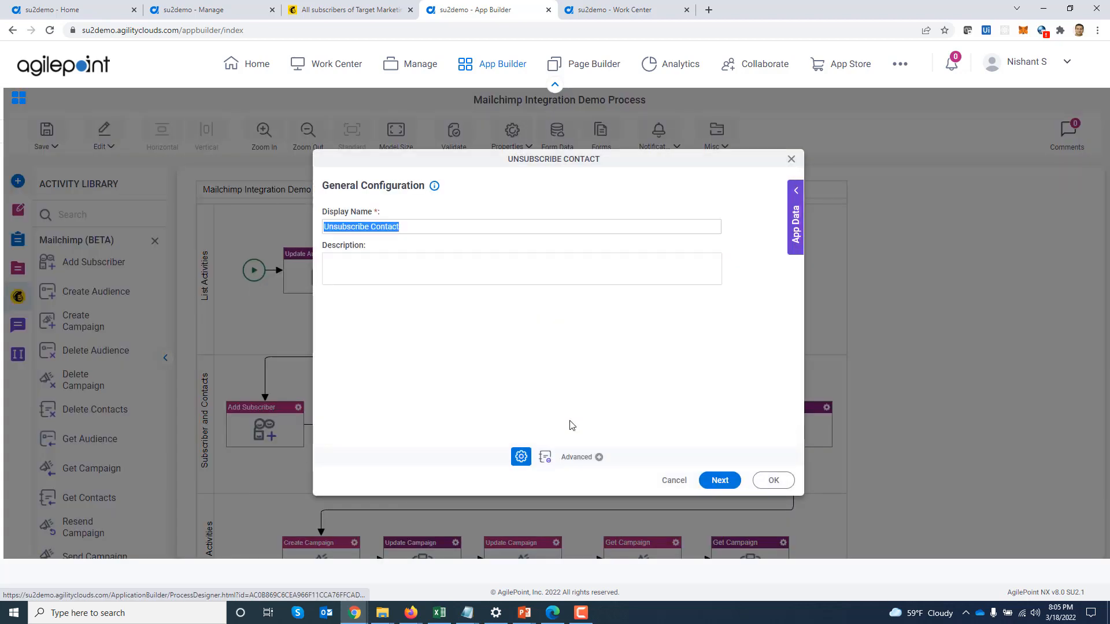
{"action": "left_click", "coordinate": [720, 482]}
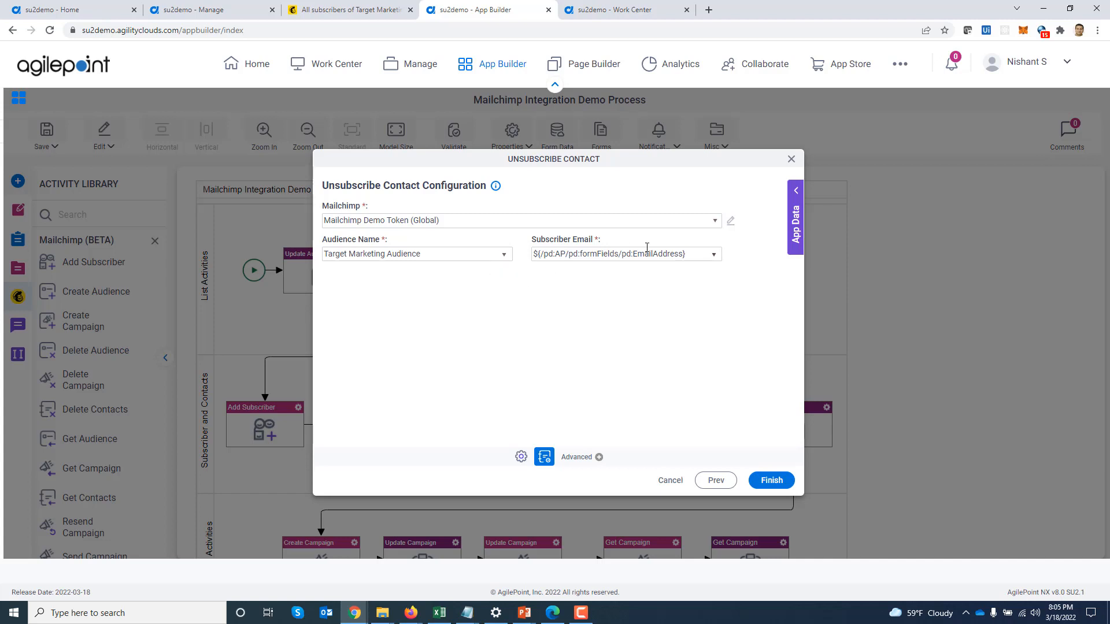
{"action": "left_click", "coordinate": [792, 160]}
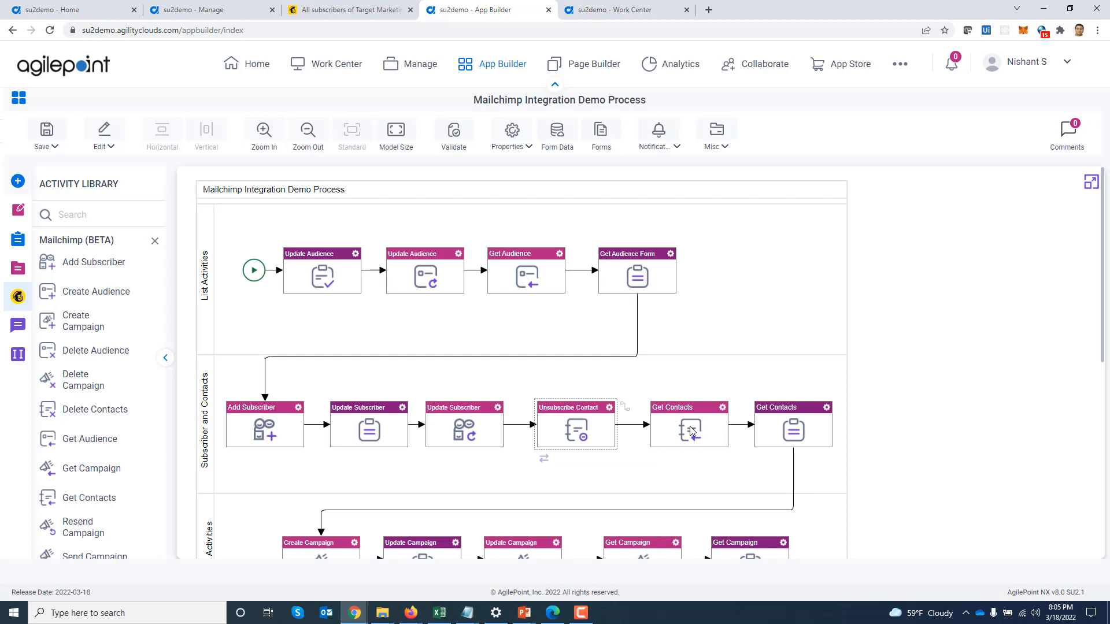
{"action": "double_click", "coordinate": [691, 430]}
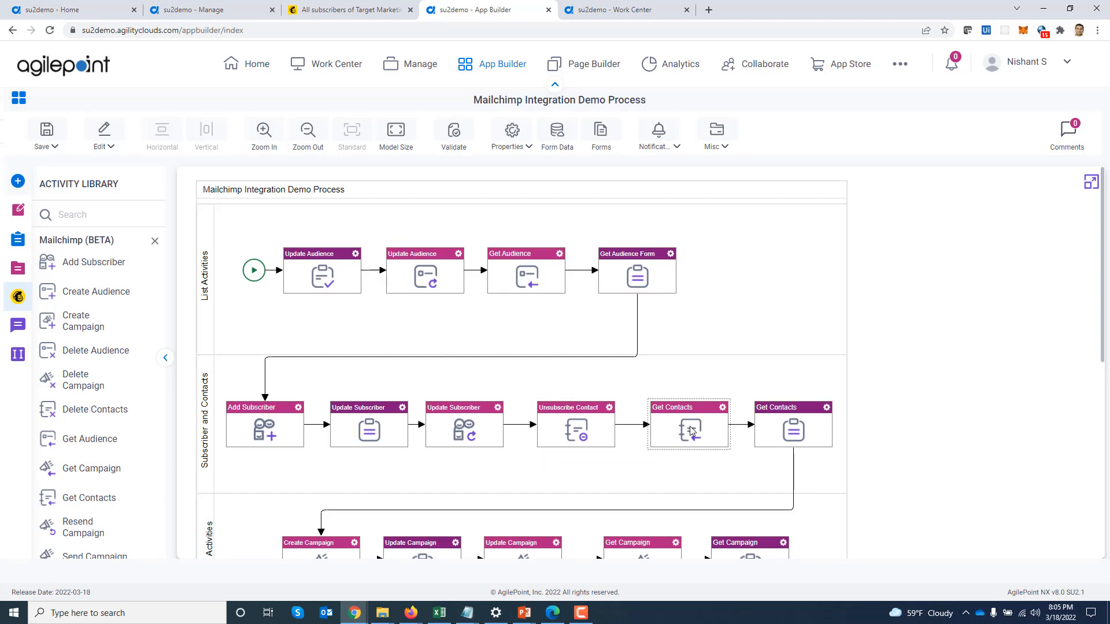
{"action": "left_click", "coordinate": [720, 481]}
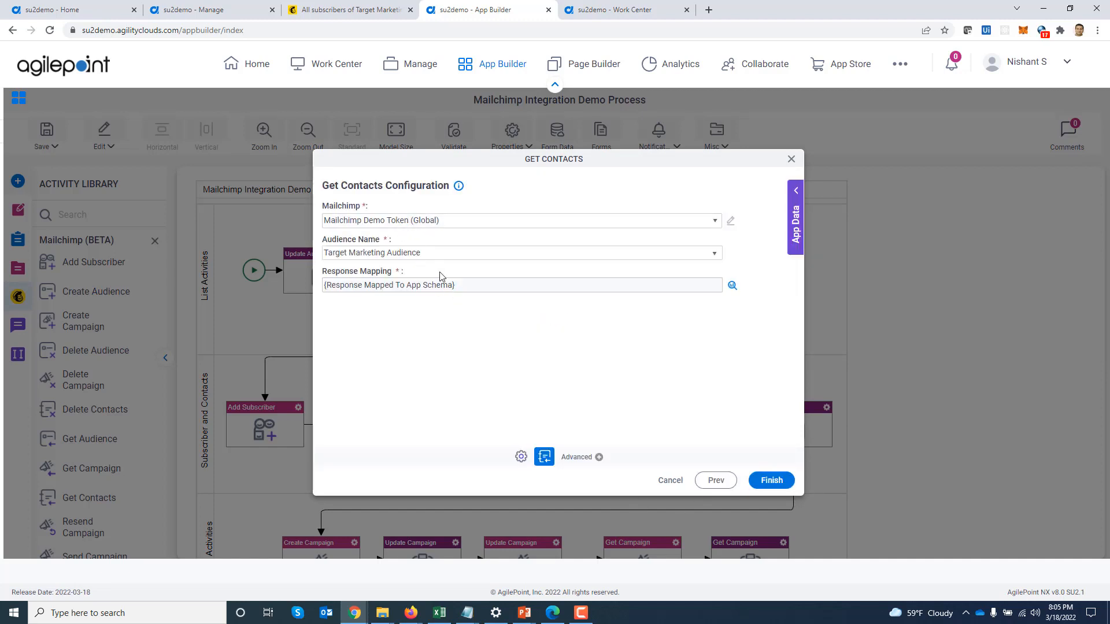
{"action": "left_click", "coordinate": [731, 286]}
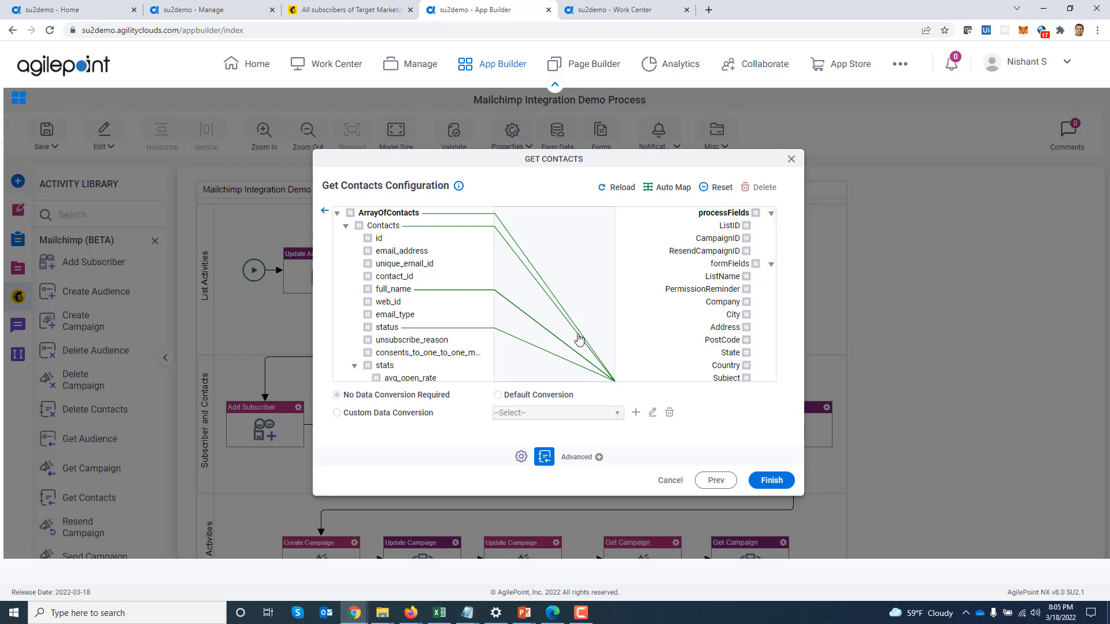
{"action": "left_click", "coordinate": [790, 160]}
{"action": "scroll", "coordinate": [914, 384], "scroll_direction": "down", "scroll_amount": 2}
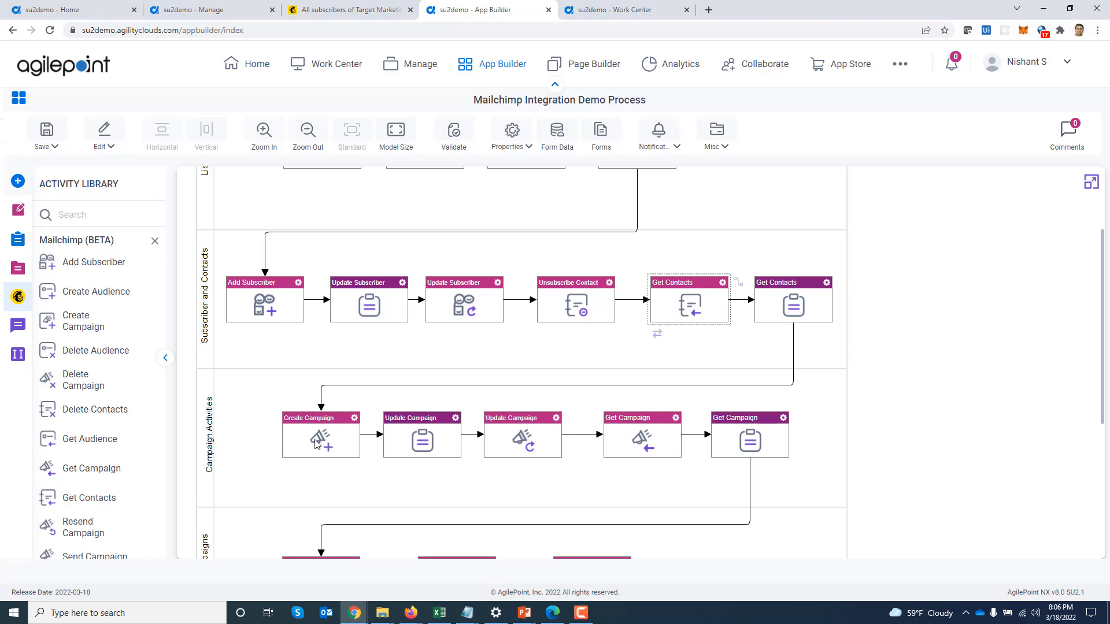
{"action": "left_click", "coordinate": [346, 10]}
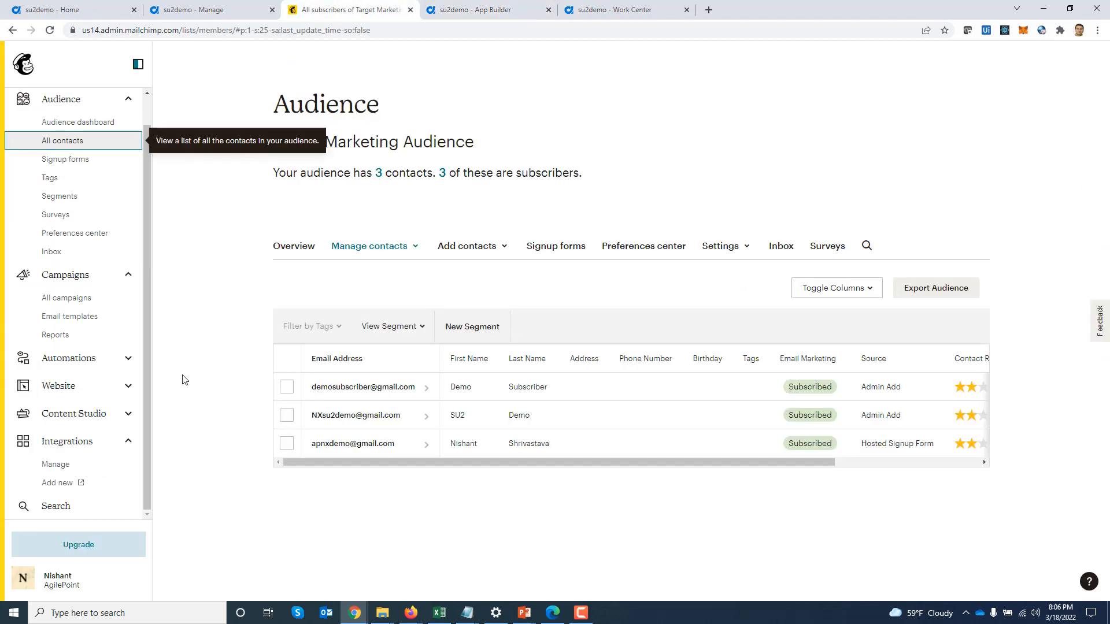
{"action": "left_click", "coordinate": [65, 306]}
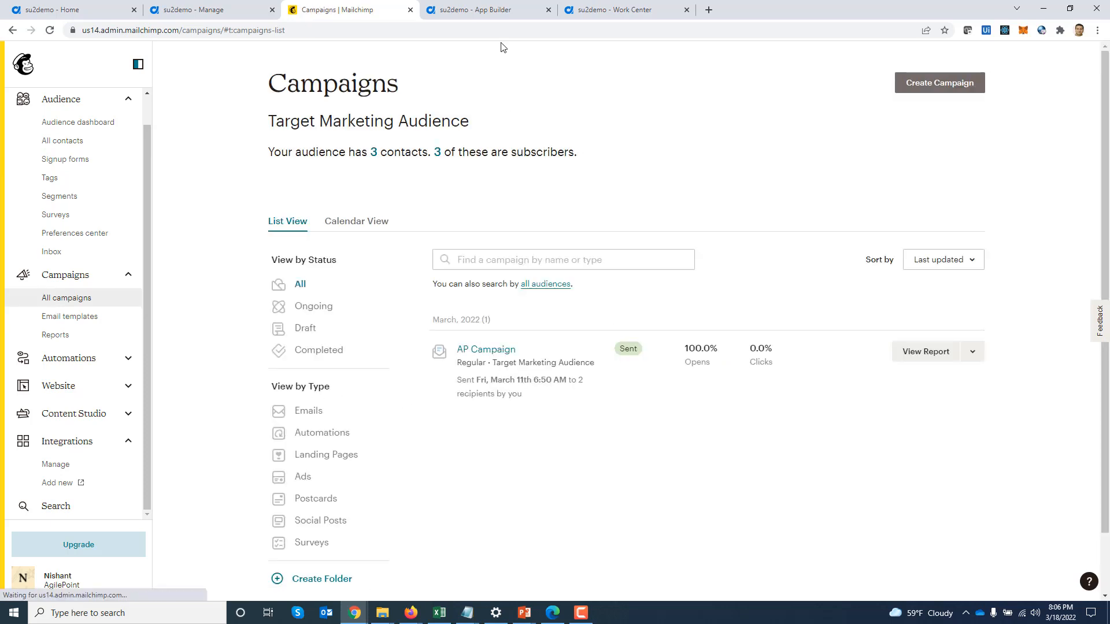
{"action": "left_click", "coordinate": [480, 10]}
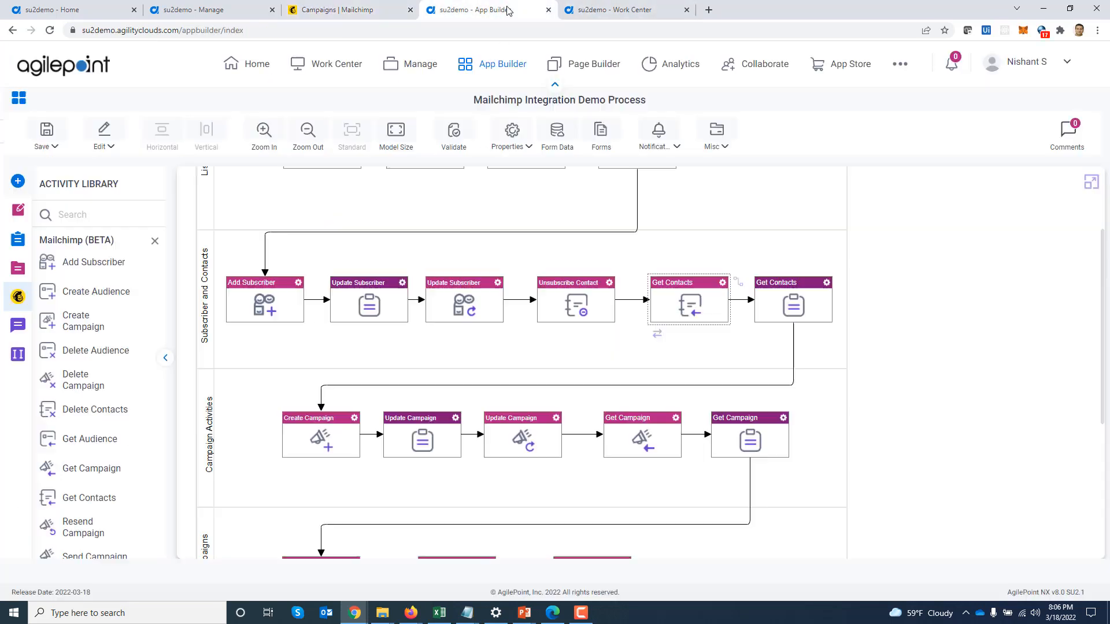
{"action": "double_click", "coordinate": [346, 445]}
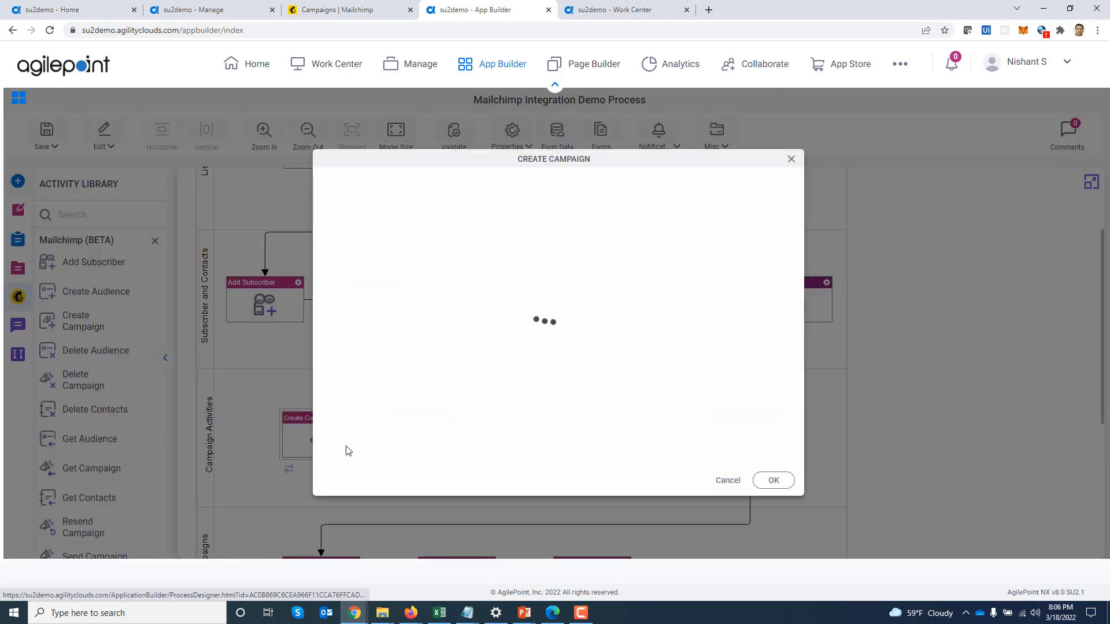
{"action": "left_click", "coordinate": [720, 480]}
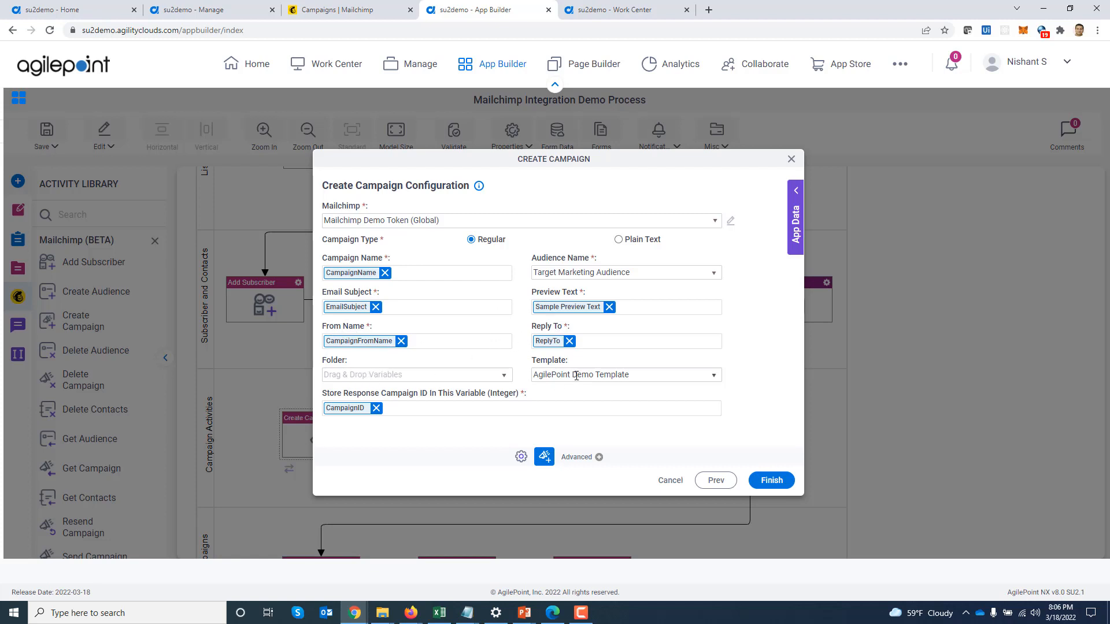
{"action": "left_click", "coordinate": [714, 377]}
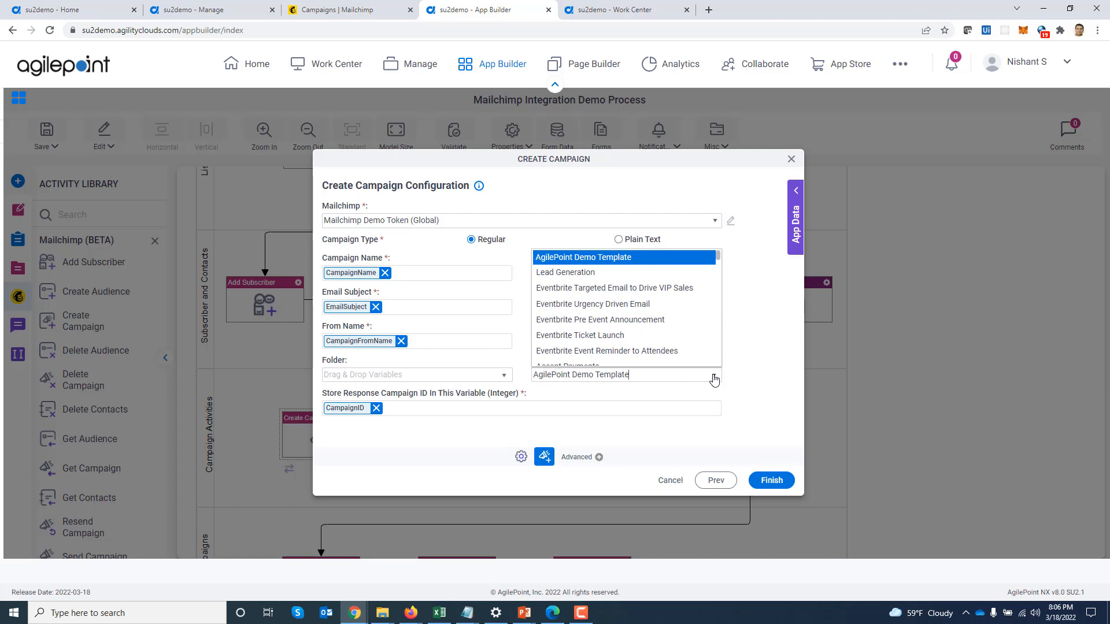
{"action": "left_click", "coordinate": [714, 379]}
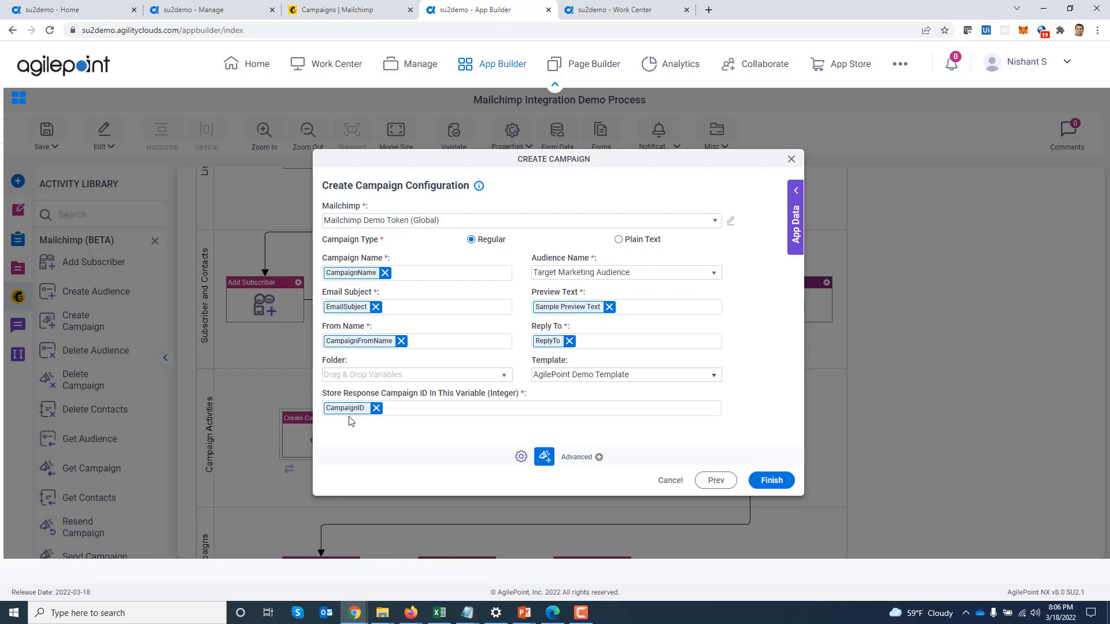
{"action": "left_click", "coordinate": [791, 160]}
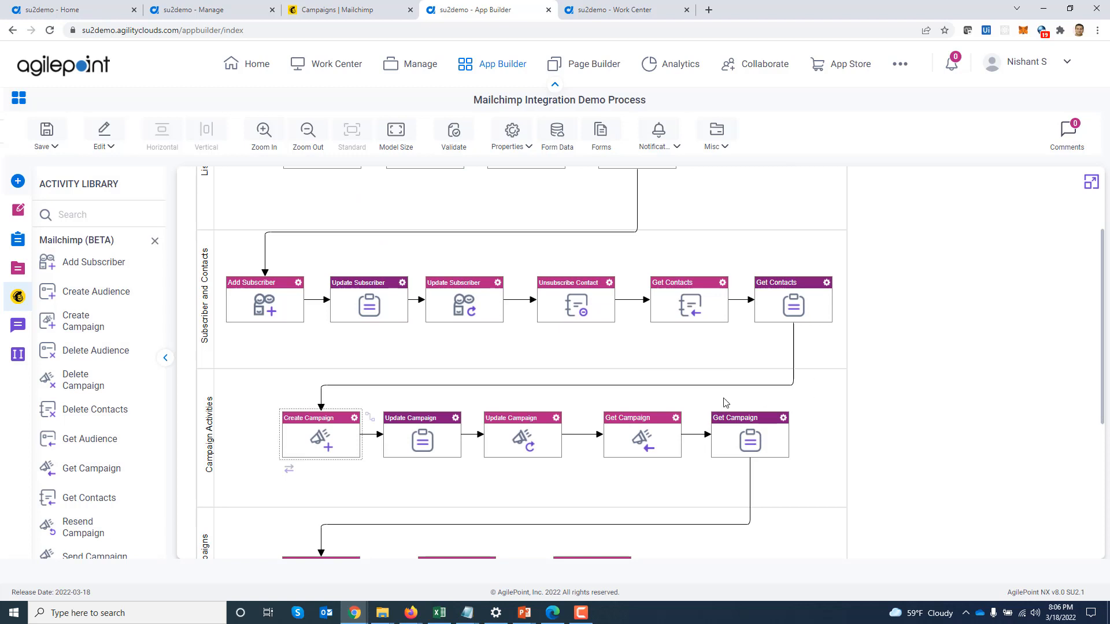
Open Update Campaign's configuration showing the CampaignID, name, subject and sender mappings
{"action": "double_click", "coordinate": [508, 437]}
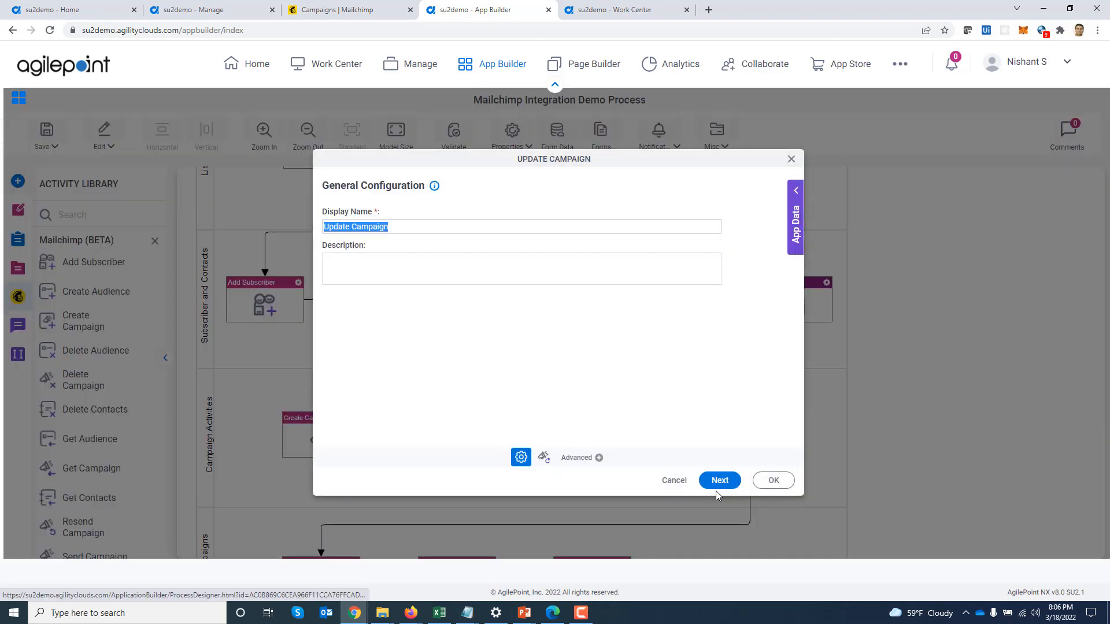
{"action": "left_click", "coordinate": [719, 483]}
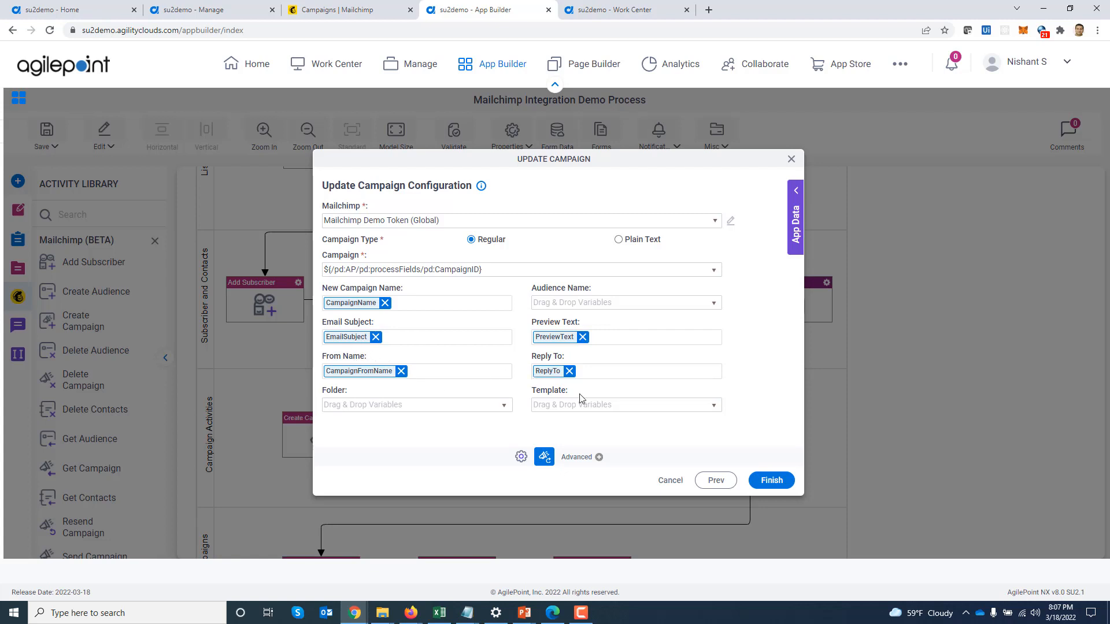
Close Update Campaign, review Get Campaign's response mapping, then scroll to the Sending Campaigns lane
{"action": "left_click", "coordinate": [792, 159]}
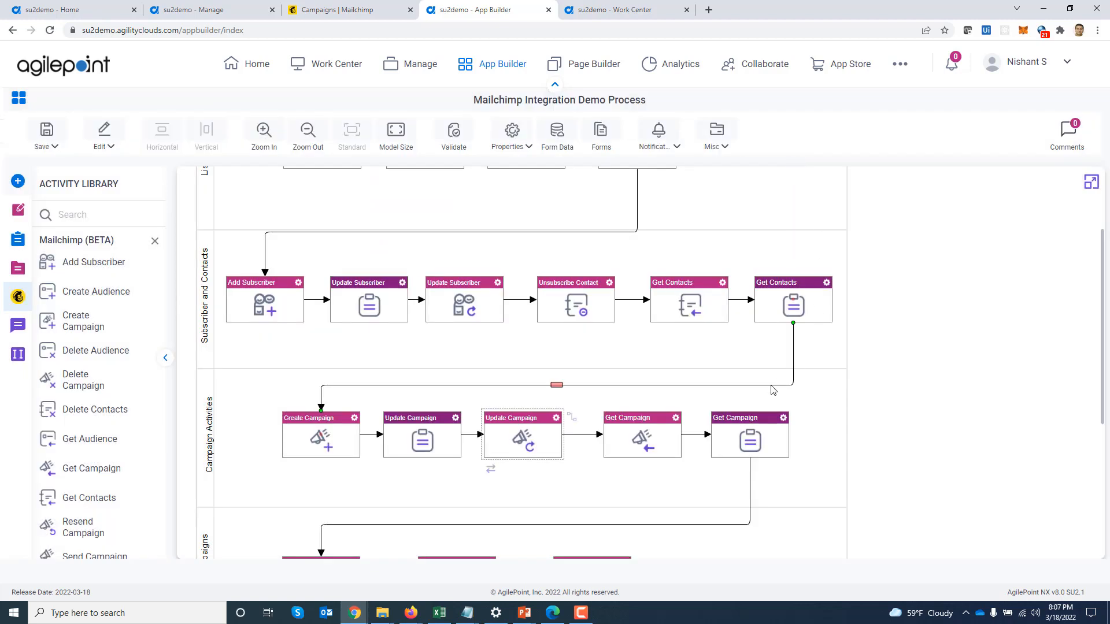
{"action": "double_click", "coordinate": [654, 442]}
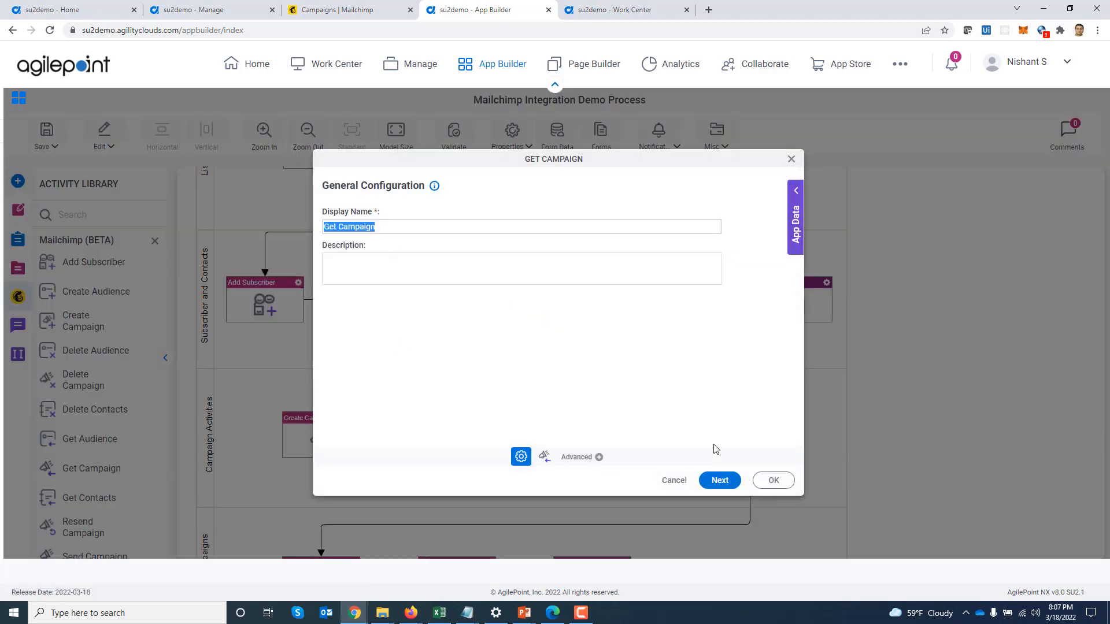
{"action": "left_click", "coordinate": [718, 478]}
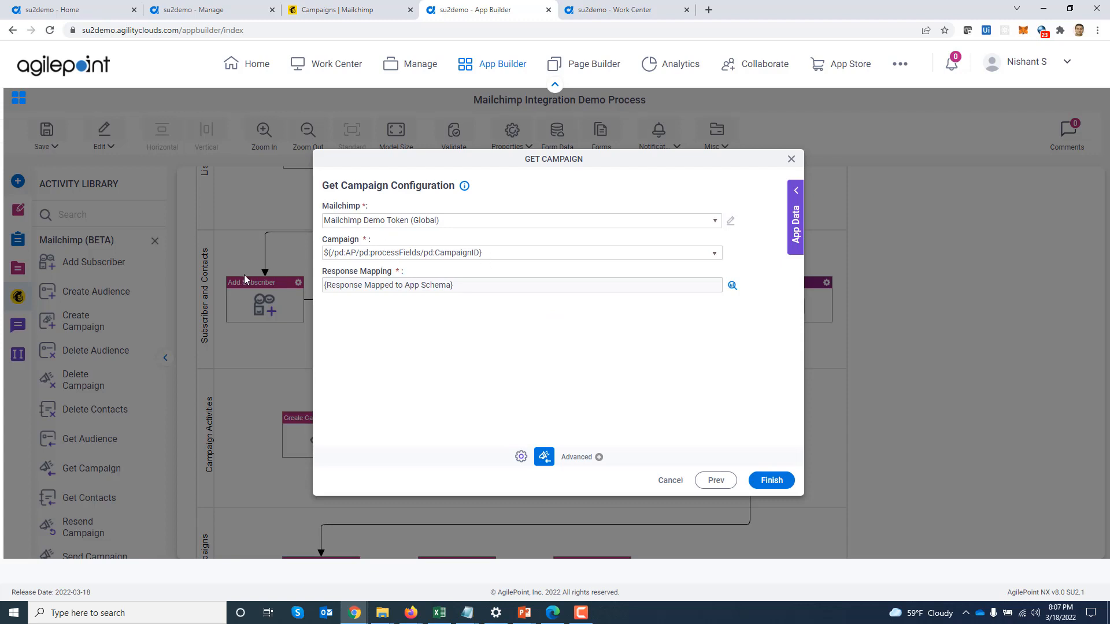
{"action": "left_click", "coordinate": [733, 285]}
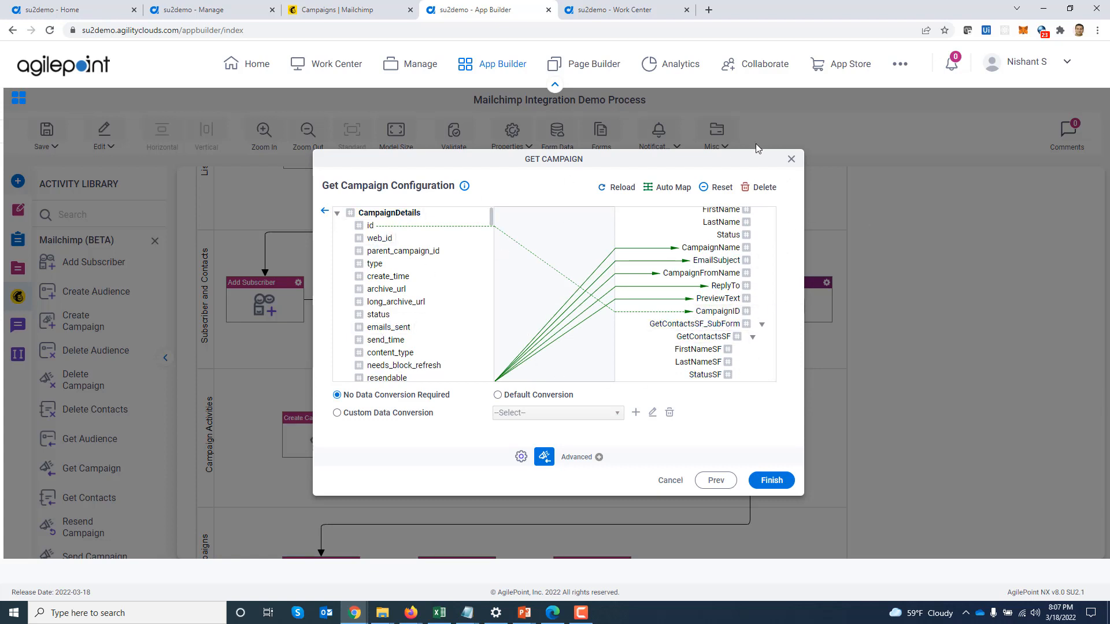
{"action": "left_click", "coordinate": [791, 159]}
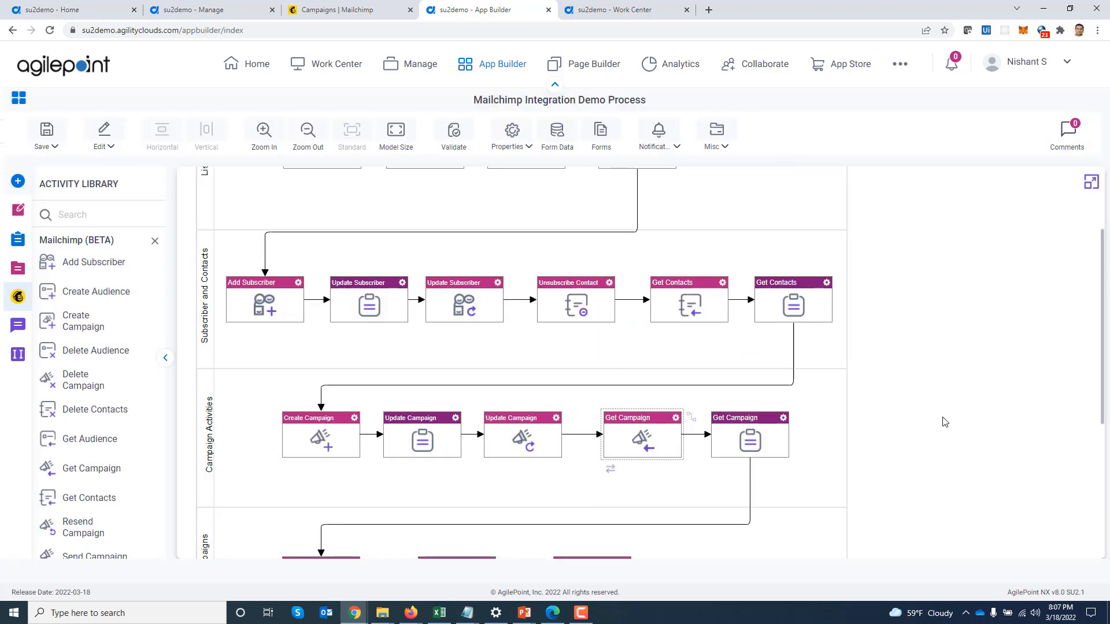
{"action": "scroll", "coordinate": [941, 422], "scroll_direction": "down", "scroll_amount": 2}
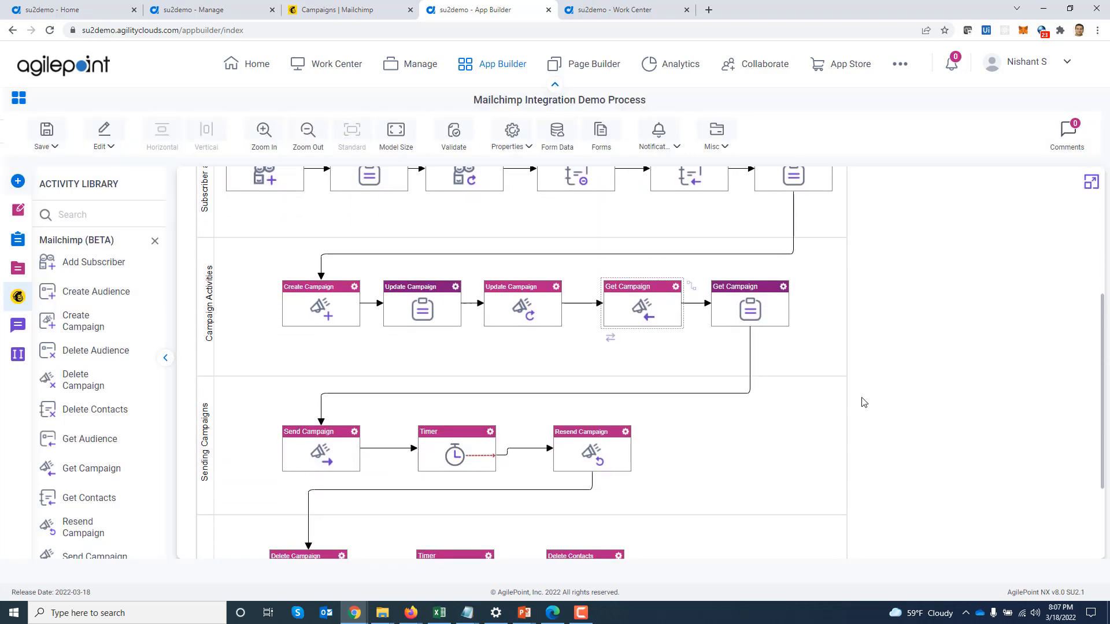
{"action": "scroll", "coordinate": [862, 401], "scroll_direction": "down", "scroll_amount": 2}
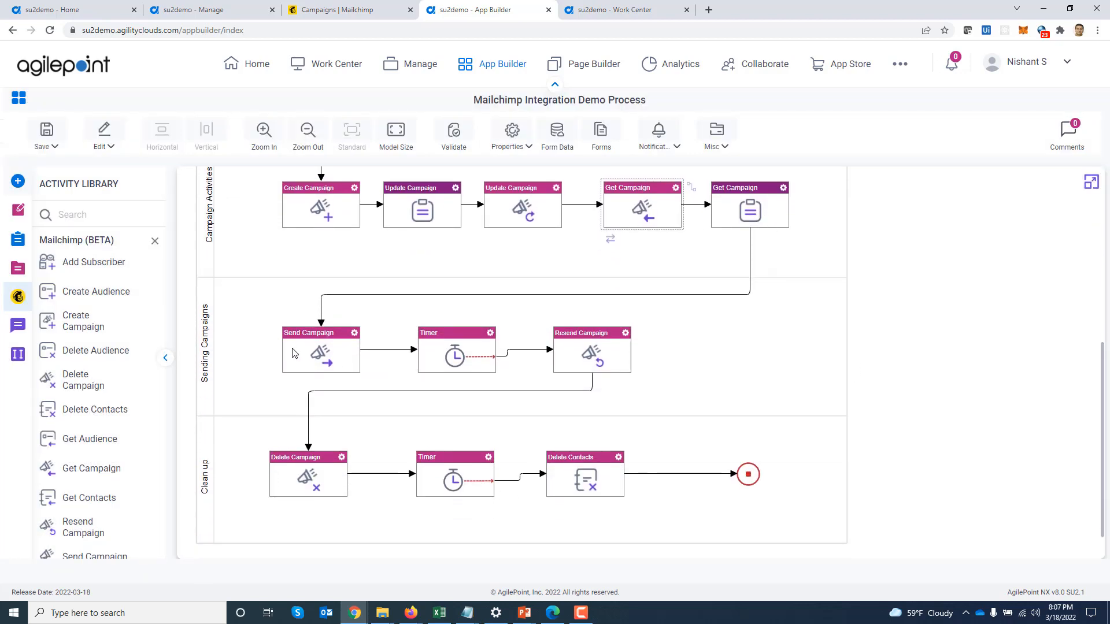
Review Send Campaign's Mailchimp Demo Token (Global) connection and CampaignID campaign setting, then close it
{"action": "double_click", "coordinate": [337, 354]}
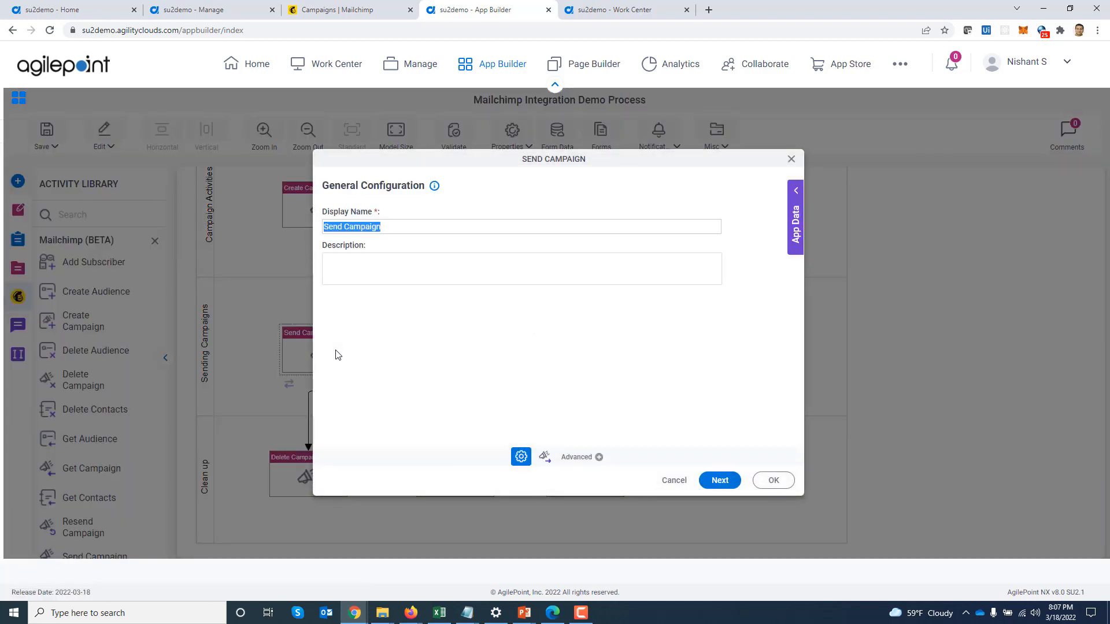
{"action": "left_click", "coordinate": [720, 482]}
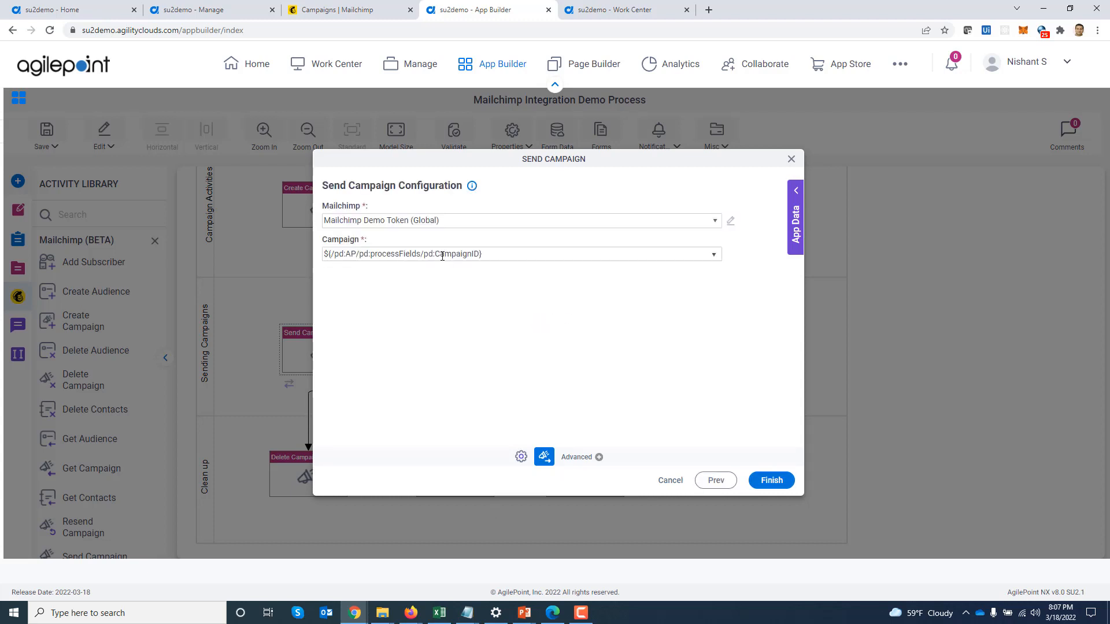
{"action": "left_click", "coordinate": [789, 161]}
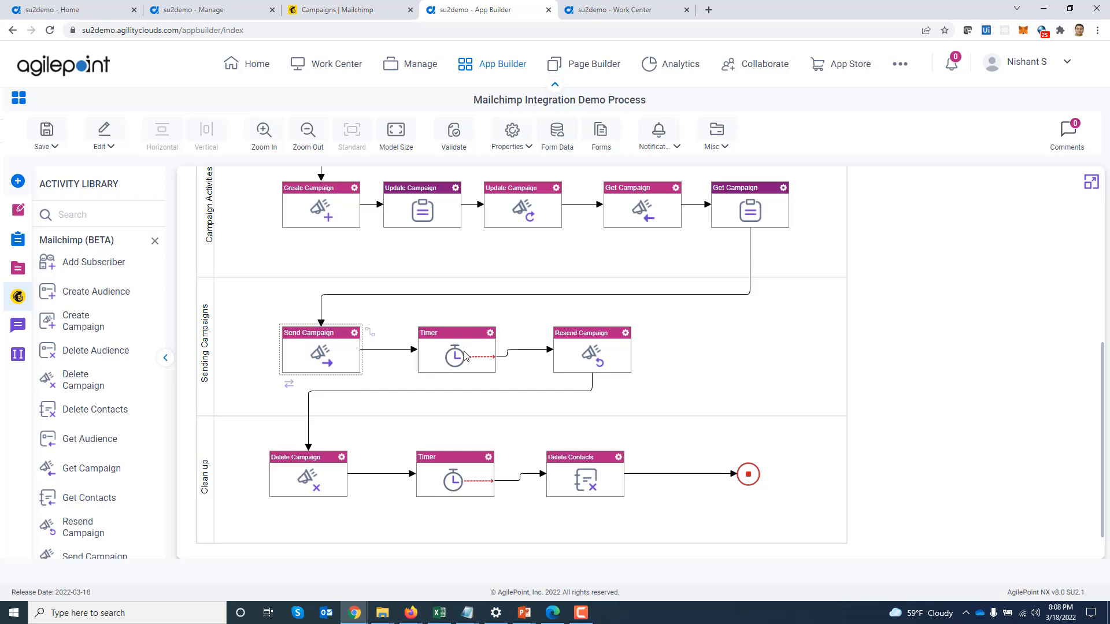
Review the Resend Campaign settings, which store the result in ResendCampaignID, and close them
{"action": "double_click", "coordinate": [577, 355]}
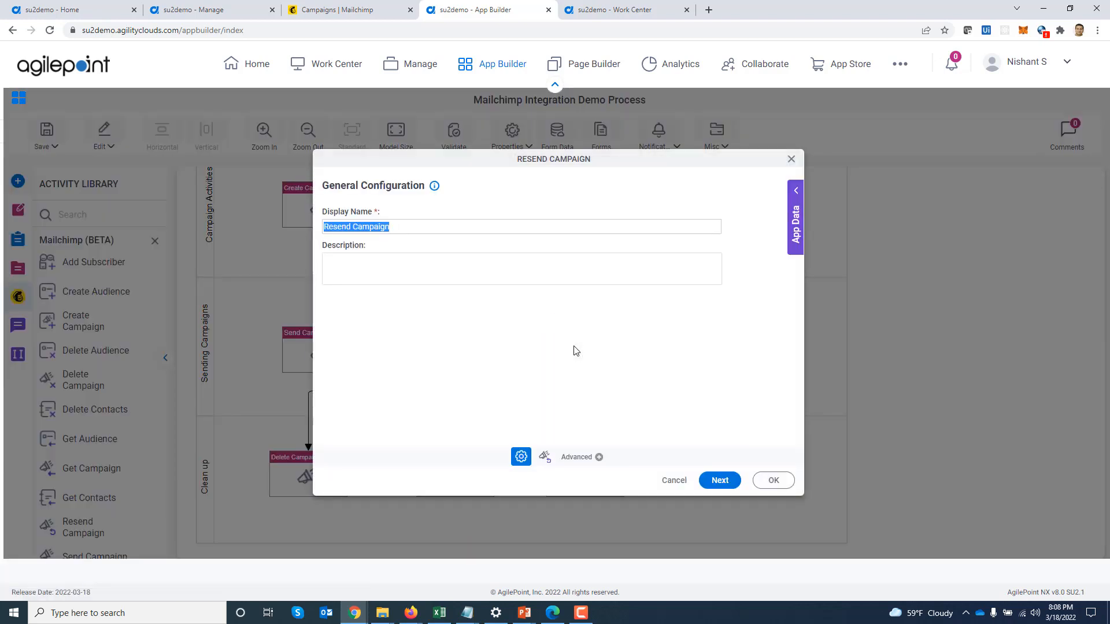
{"action": "left_click", "coordinate": [721, 485]}
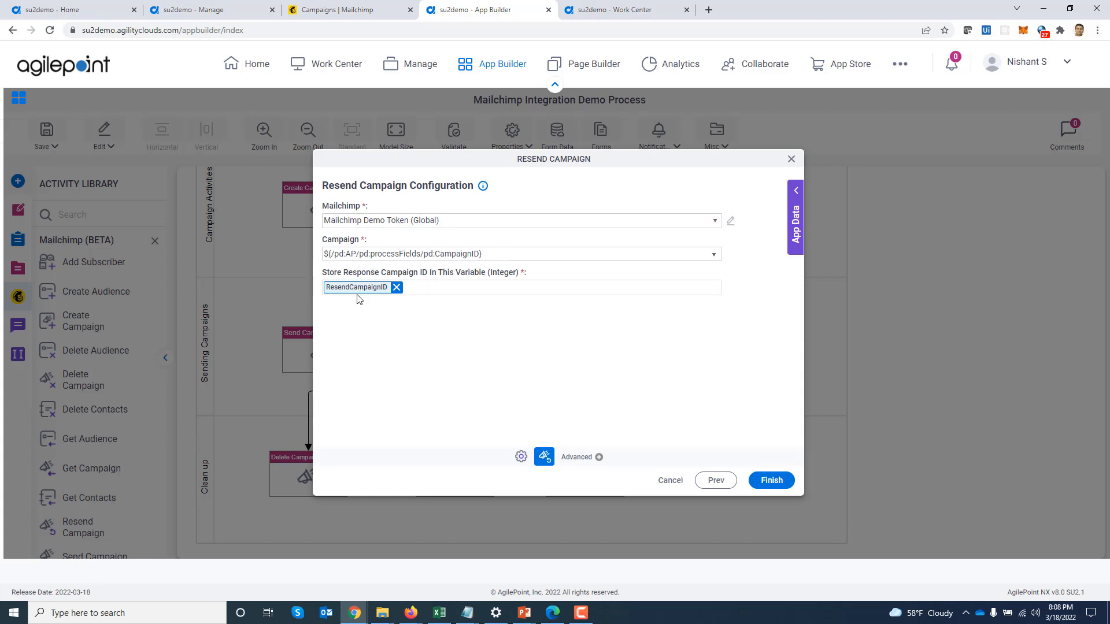
{"action": "left_click", "coordinate": [792, 161]}
Review the Delete Campaign settings using Mailchimp Demo Token (Global) and CampaignID, then close them
{"action": "scroll", "coordinate": [900, 295], "scroll_direction": "down", "scroll_amount": 1}
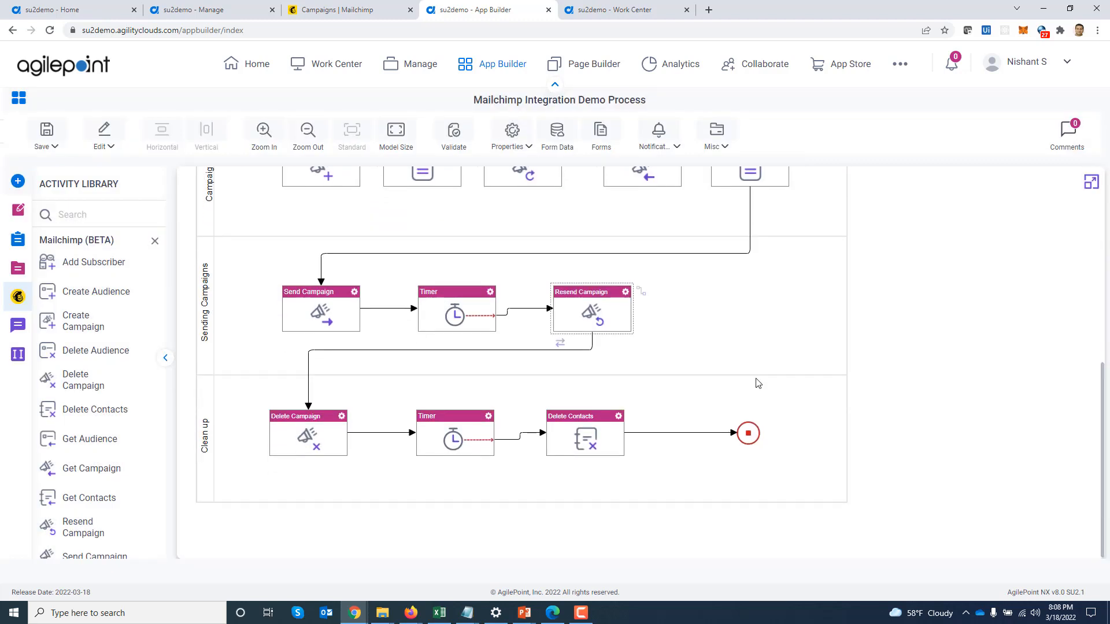
{"action": "double_click", "coordinate": [297, 438]}
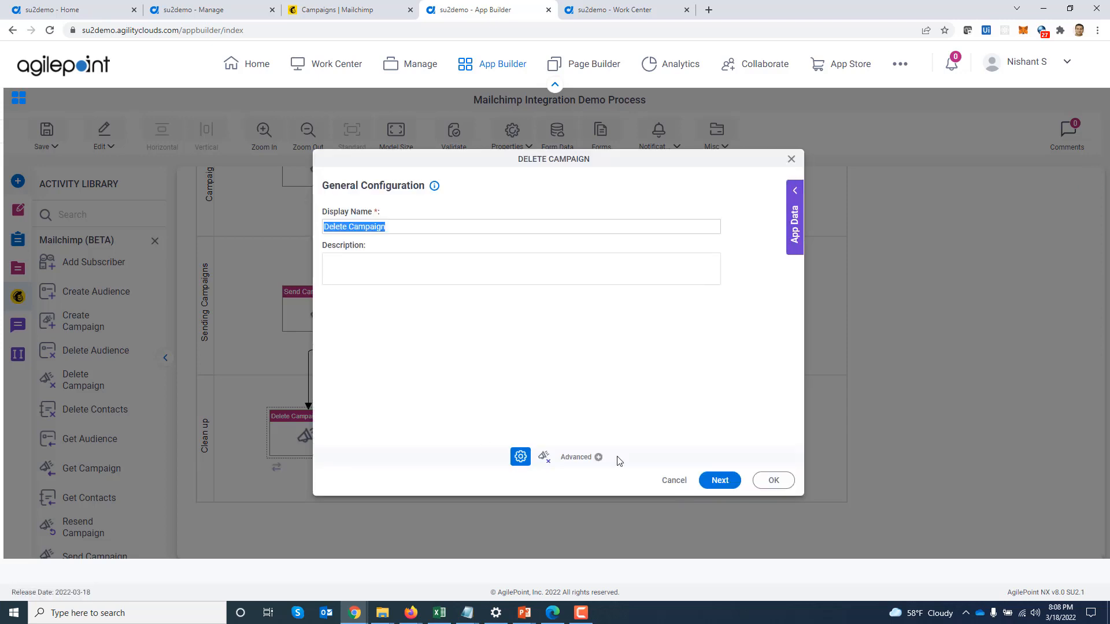
{"action": "left_click", "coordinate": [711, 484]}
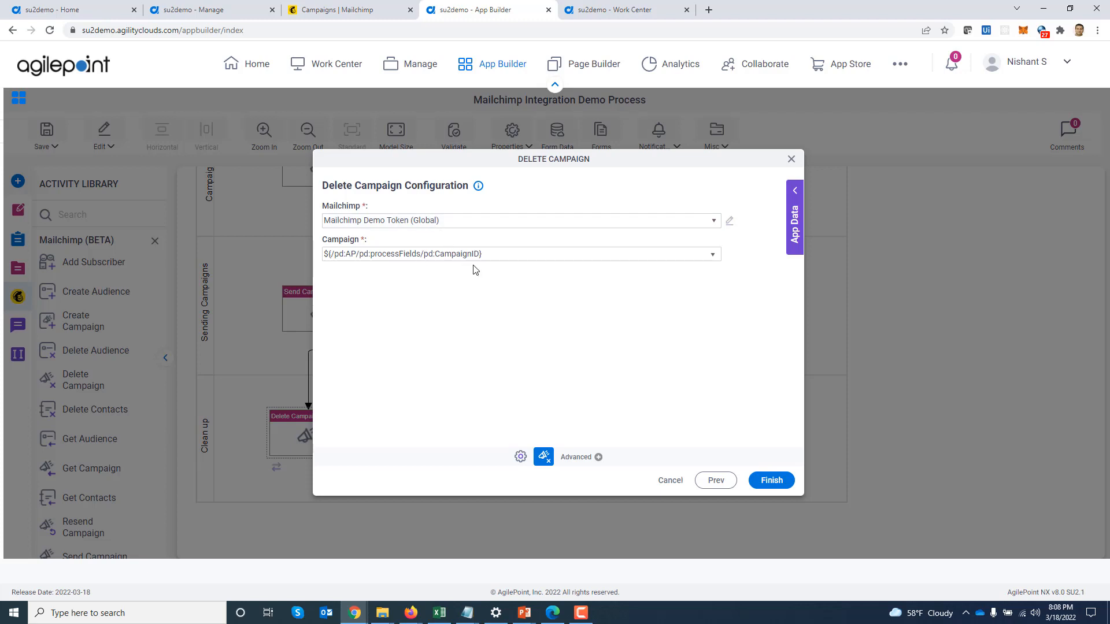
{"action": "left_click", "coordinate": [791, 159]}
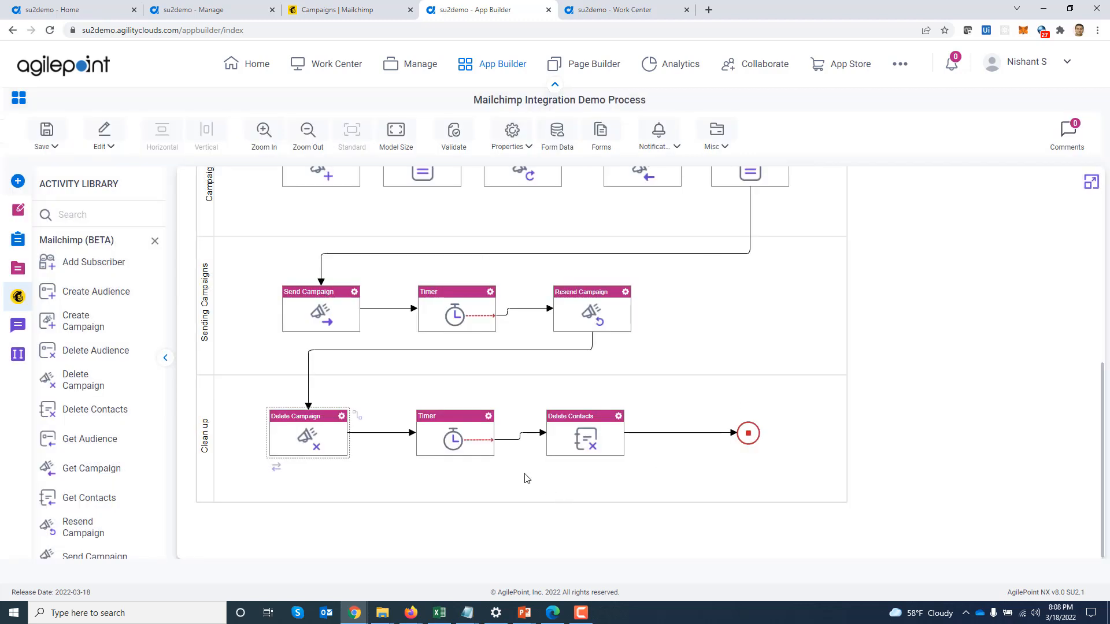
Check Delete Contacts removes the EmailAddress contact from Target Marketing Audience, then close its settings
{"action": "double_click", "coordinate": [593, 445]}
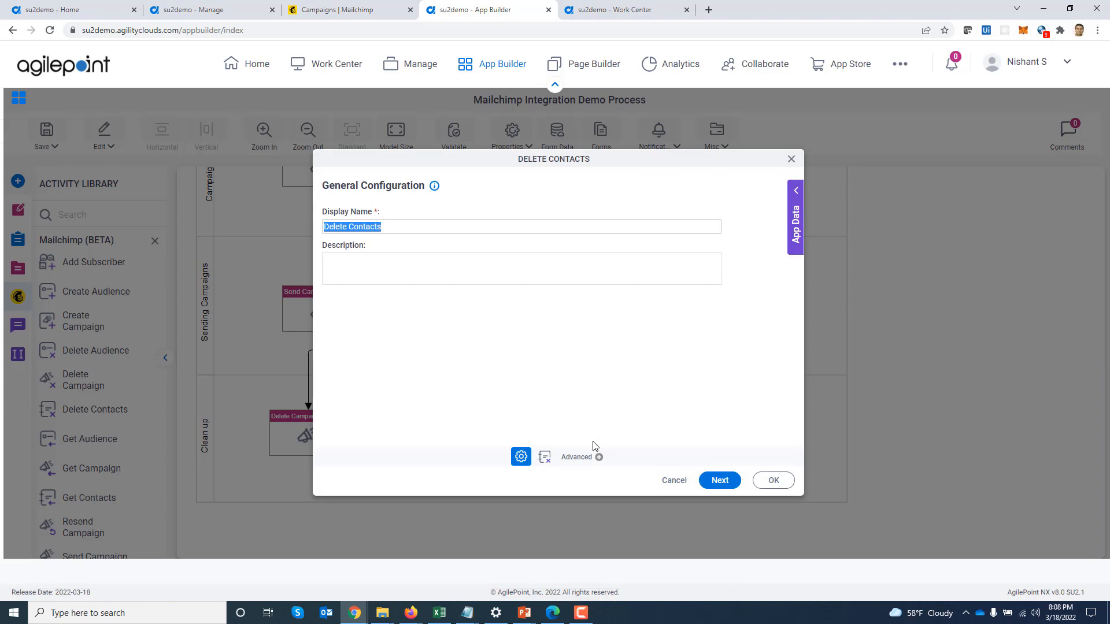
{"action": "left_click", "coordinate": [720, 481]}
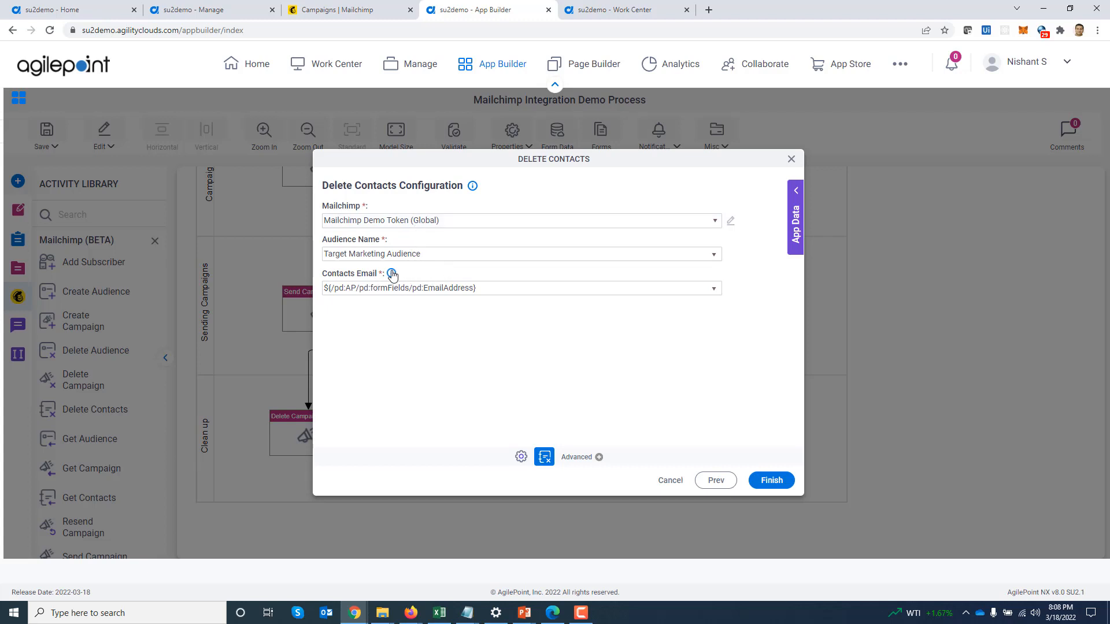
{"action": "mouse_move", "coordinate": [391, 275]}
{"action": "left_click", "coordinate": [791, 159]}
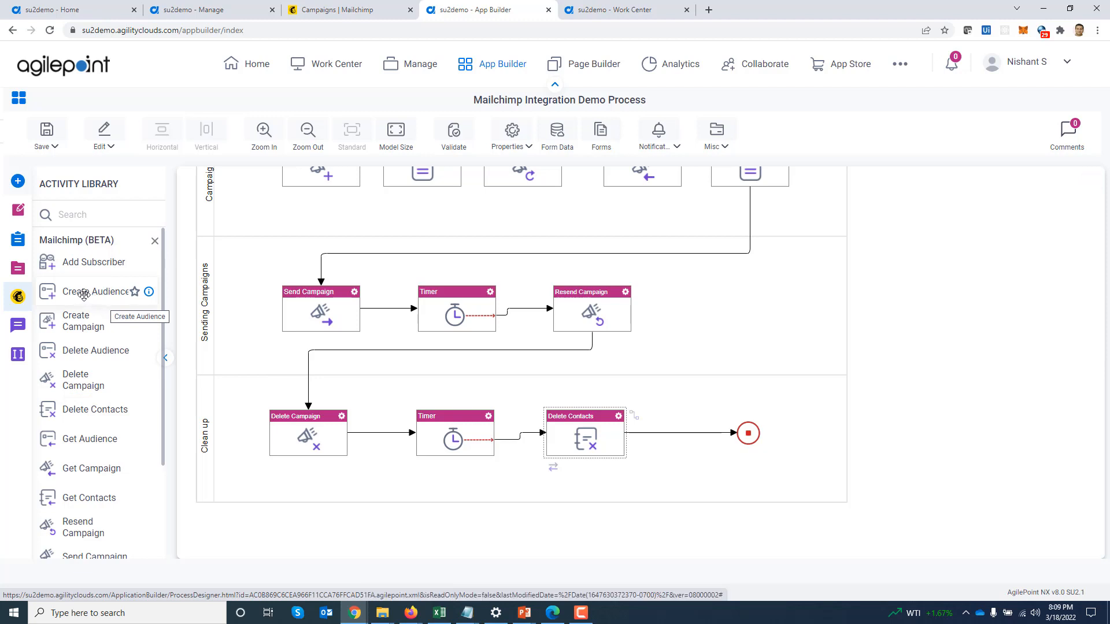
Place a Create Audience activity right of the pool, connected via Mailchimp Demo Token (Global)
{"action": "left_click_drag", "start_coordinate": [81, 295], "coordinate": [927, 321]}
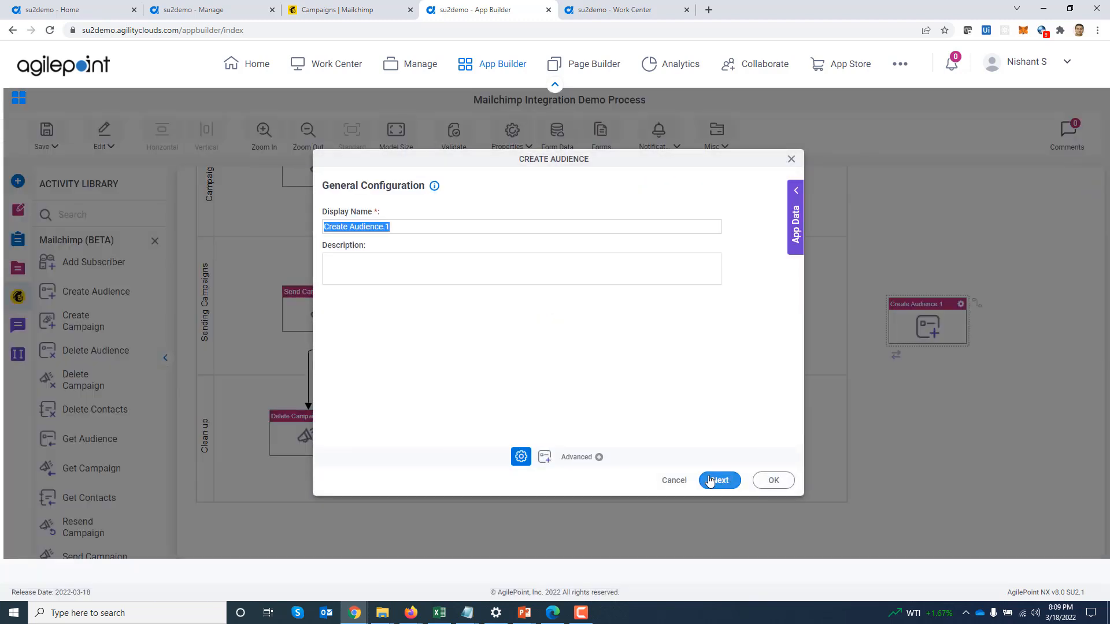
{"action": "left_click", "coordinate": [717, 481]}
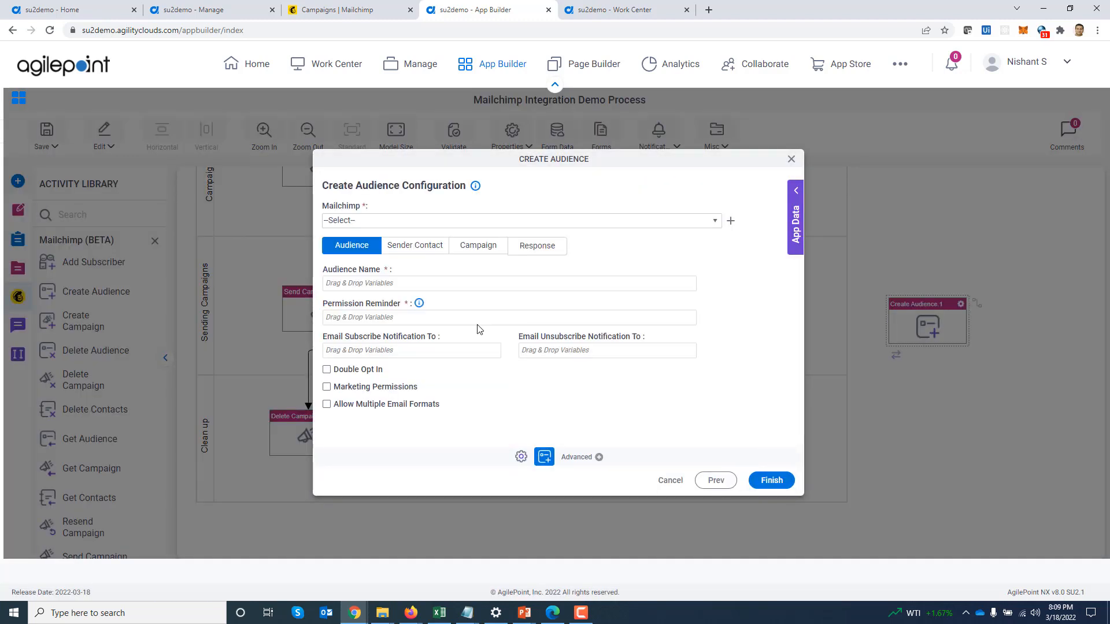
{"action": "left_click", "coordinate": [487, 231]}
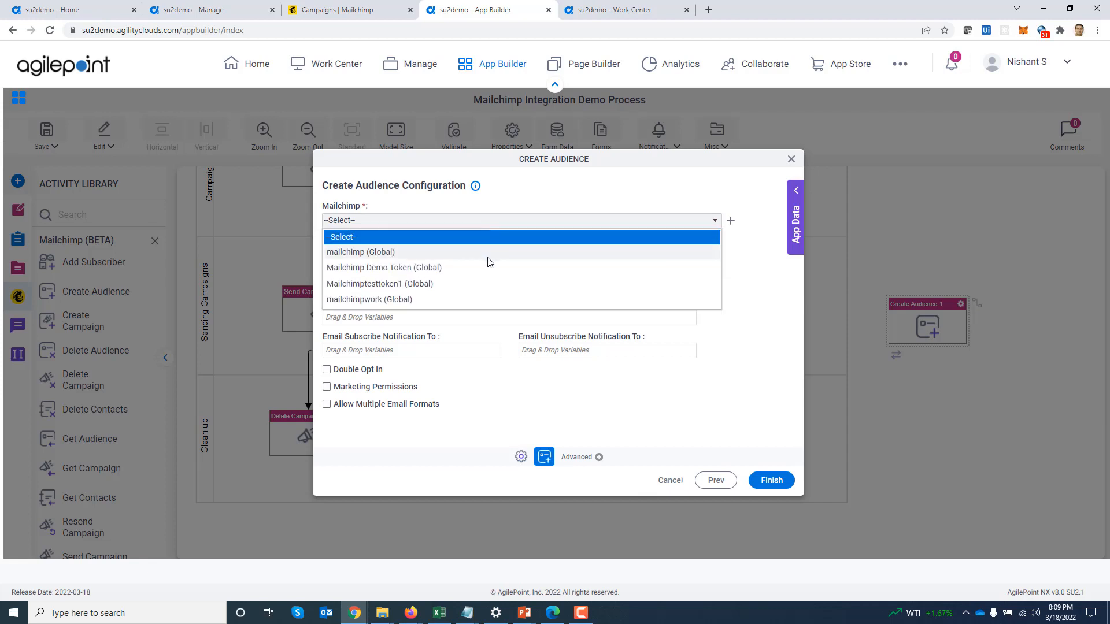
{"action": "left_click", "coordinate": [489, 269]}
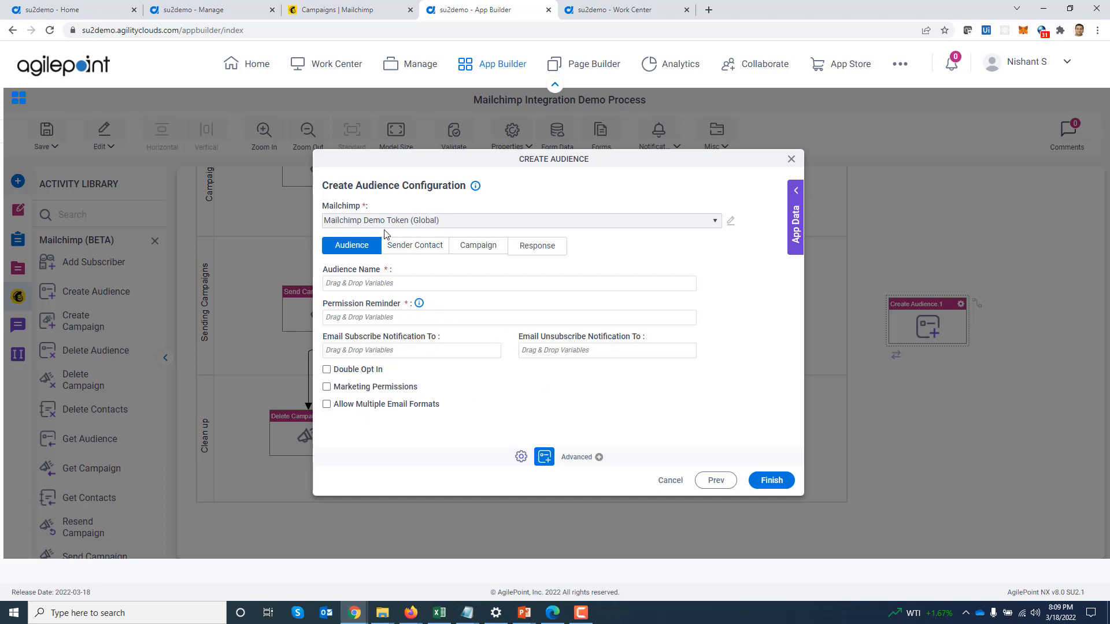
Look over the sender contact, campaign defaults and audience ID tabs, then close the settings
{"action": "left_click", "coordinate": [407, 246]}
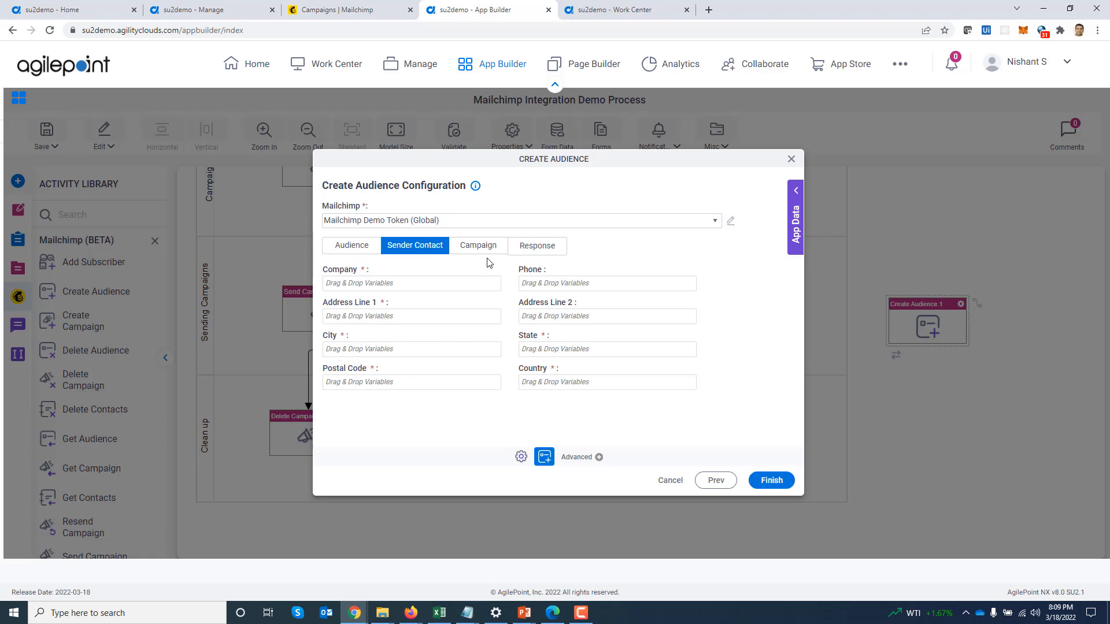
{"action": "left_click", "coordinate": [484, 253]}
{"action": "left_click", "coordinate": [543, 251]}
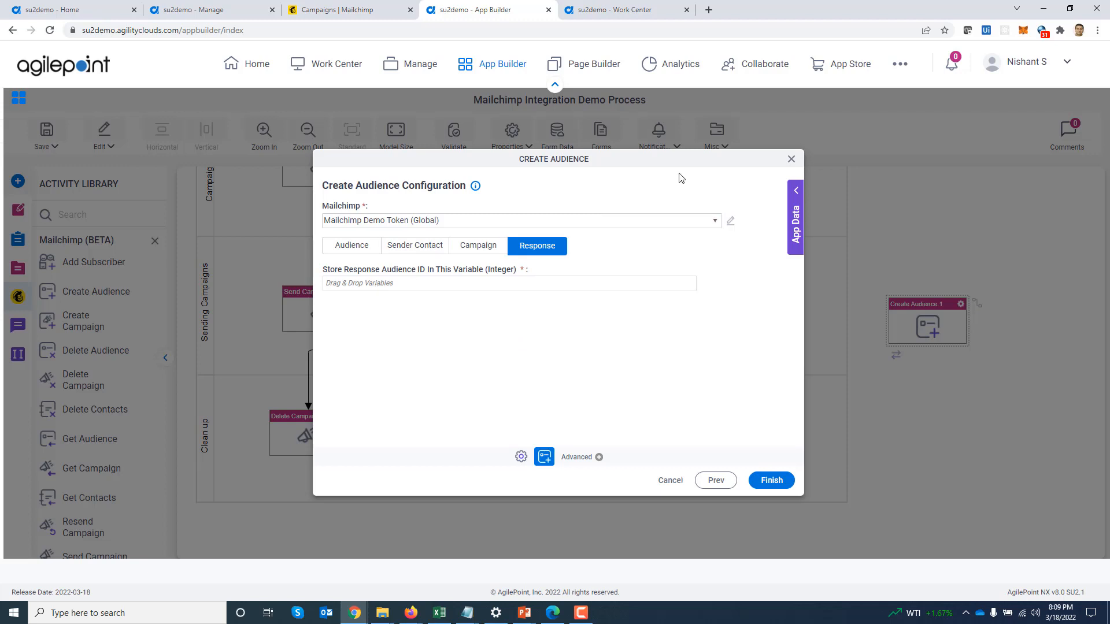
{"action": "left_click", "coordinate": [791, 159]}
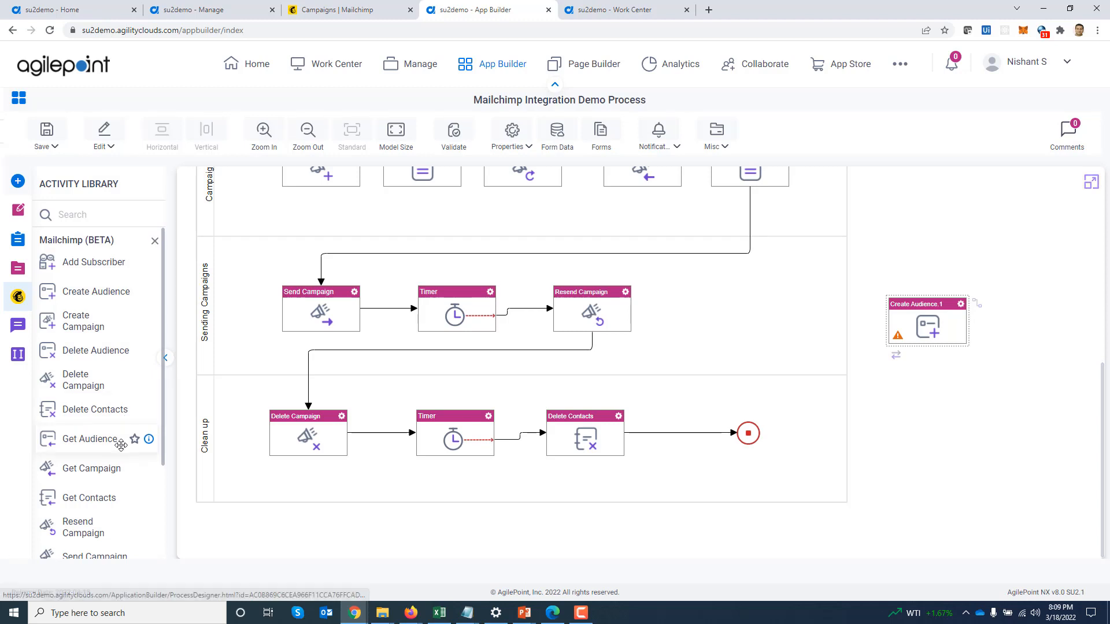
{"action": "scroll", "coordinate": [124, 443], "scroll_direction": "down", "scroll_amount": 1}
{"action": "scroll", "coordinate": [121, 445], "scroll_direction": "down", "scroll_amount": 2}
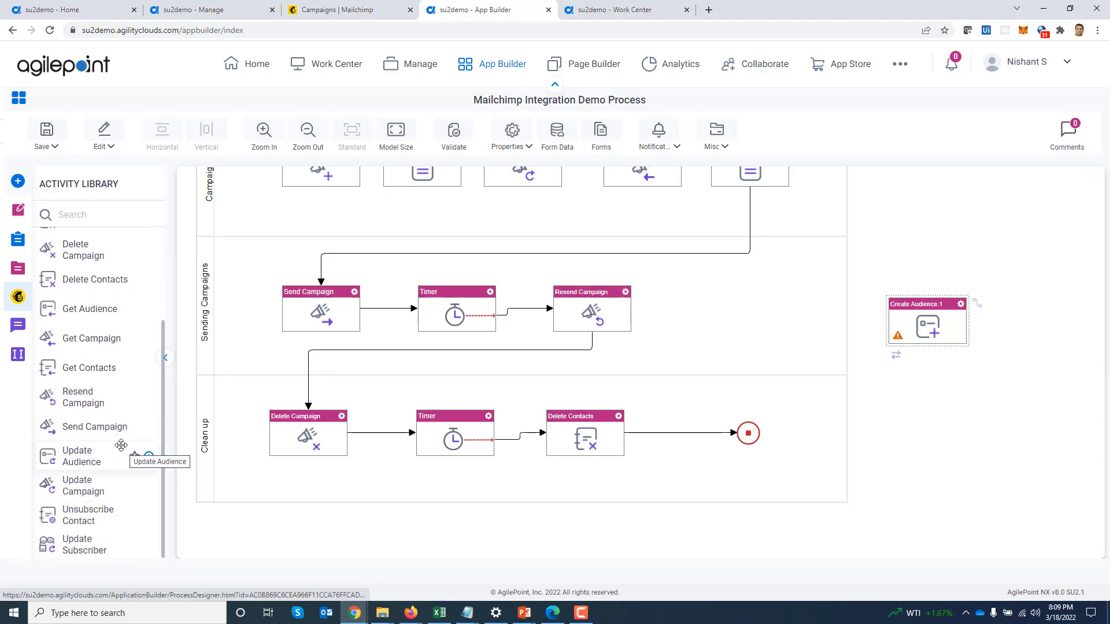
{"action": "scroll", "coordinate": [127, 382], "scroll_direction": "up", "scroll_amount": 2}
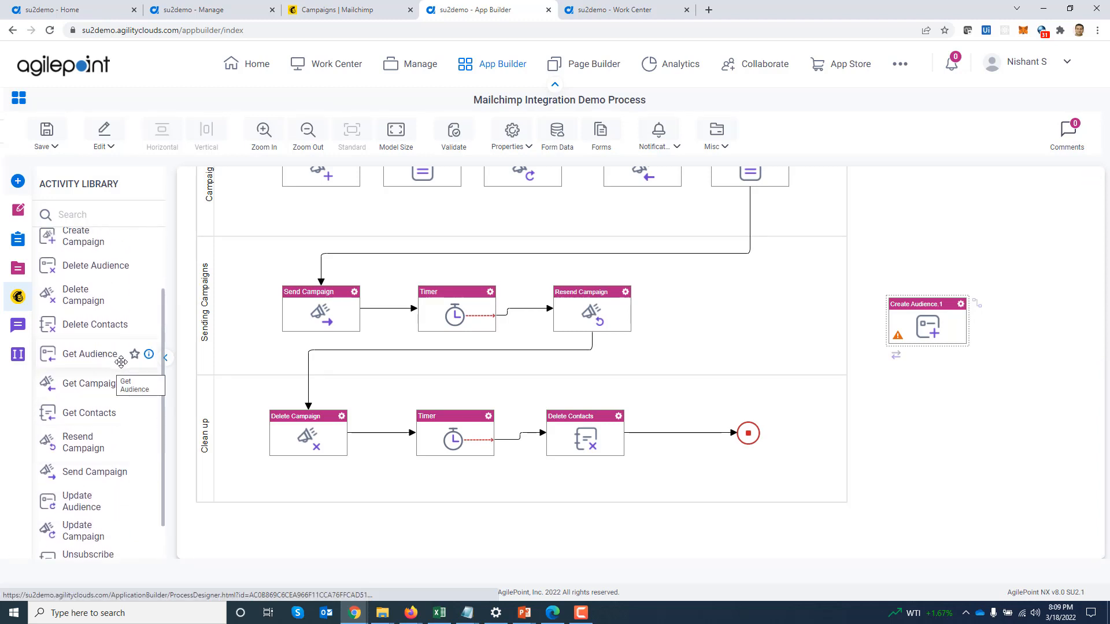
{"action": "scroll", "coordinate": [121, 384], "scroll_direction": "up", "scroll_amount": 1}
{"action": "scroll", "coordinate": [121, 385], "scroll_direction": "up", "scroll_amount": 1}
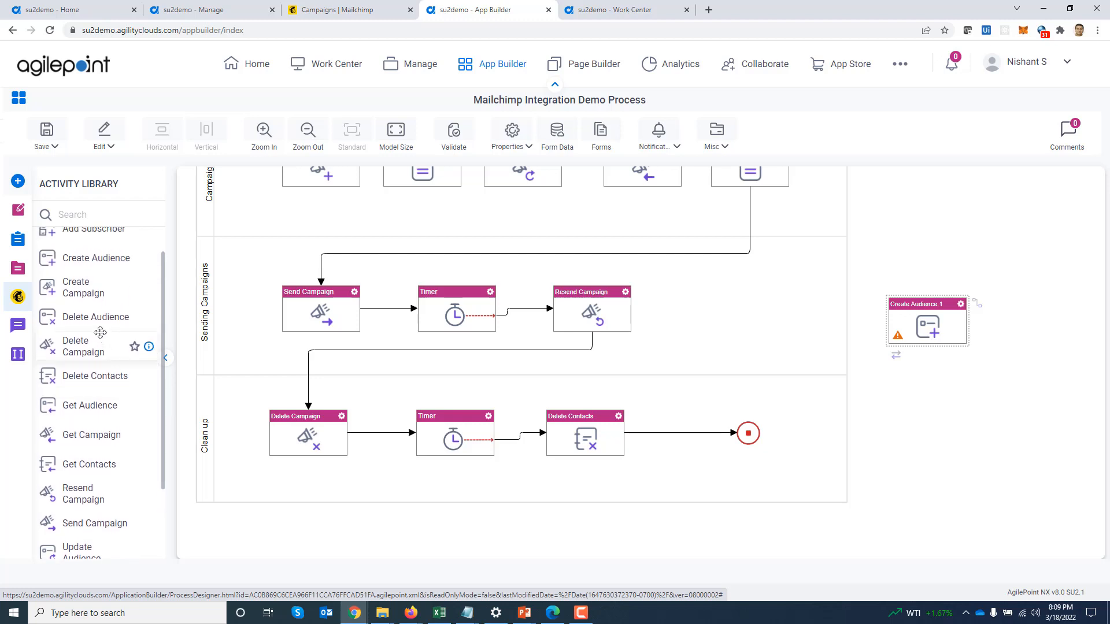
Place a Delete Audience activity below Create Audience.1, connected via Mailchimp Demo Token (Global)
{"action": "left_click_drag", "start_coordinate": [110, 317], "coordinate": [920, 411]}
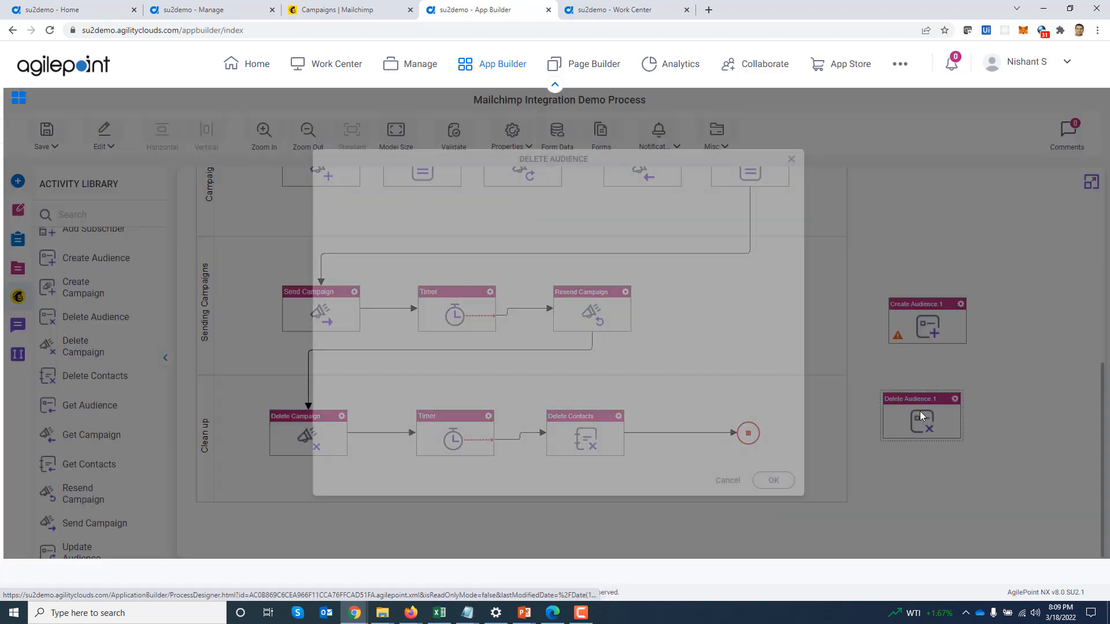
{"action": "left_click", "coordinate": [719, 479]}
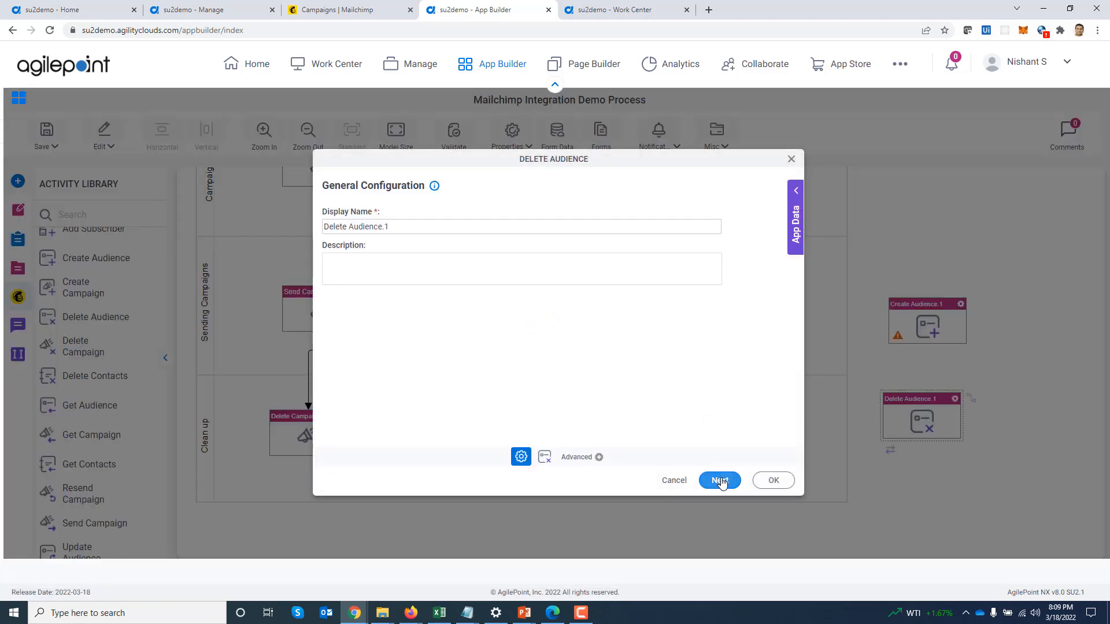
{"action": "left_click", "coordinate": [449, 224]}
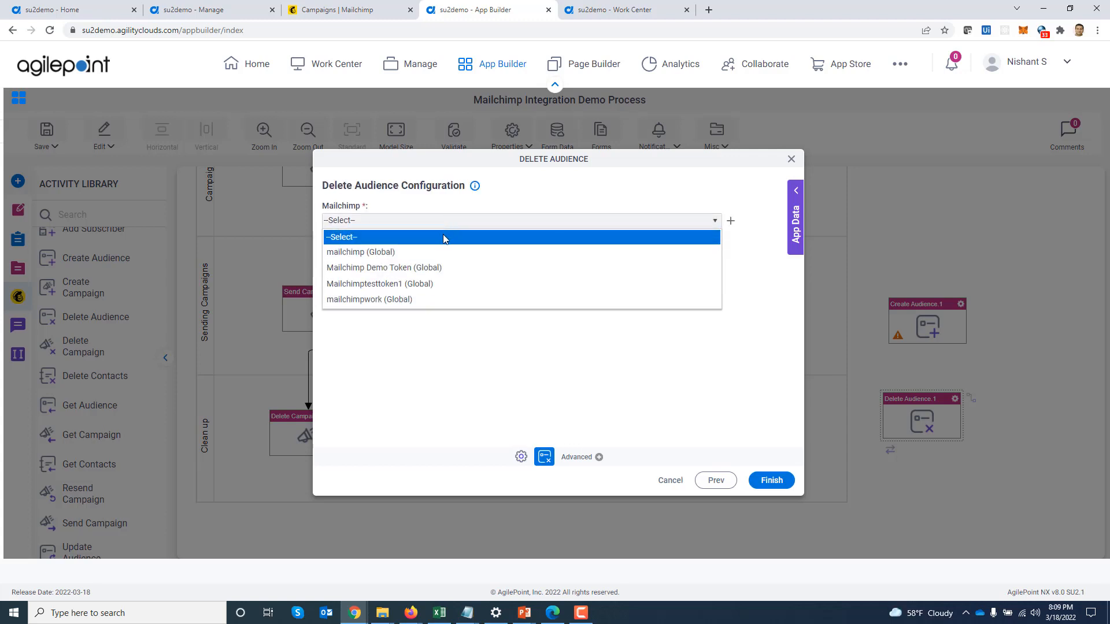
{"action": "left_click", "coordinate": [448, 269]}
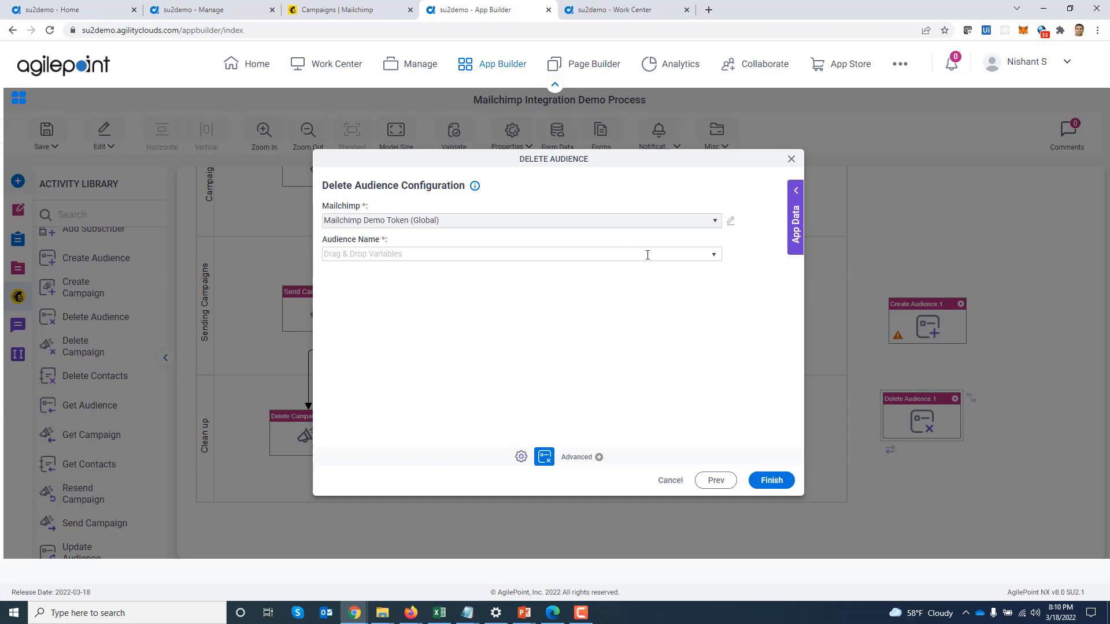
Check the Audience Name list unchanged, close the settings, and view the process Properties options
{"action": "left_click", "coordinate": [715, 256]}
{"action": "left_click", "coordinate": [714, 255]}
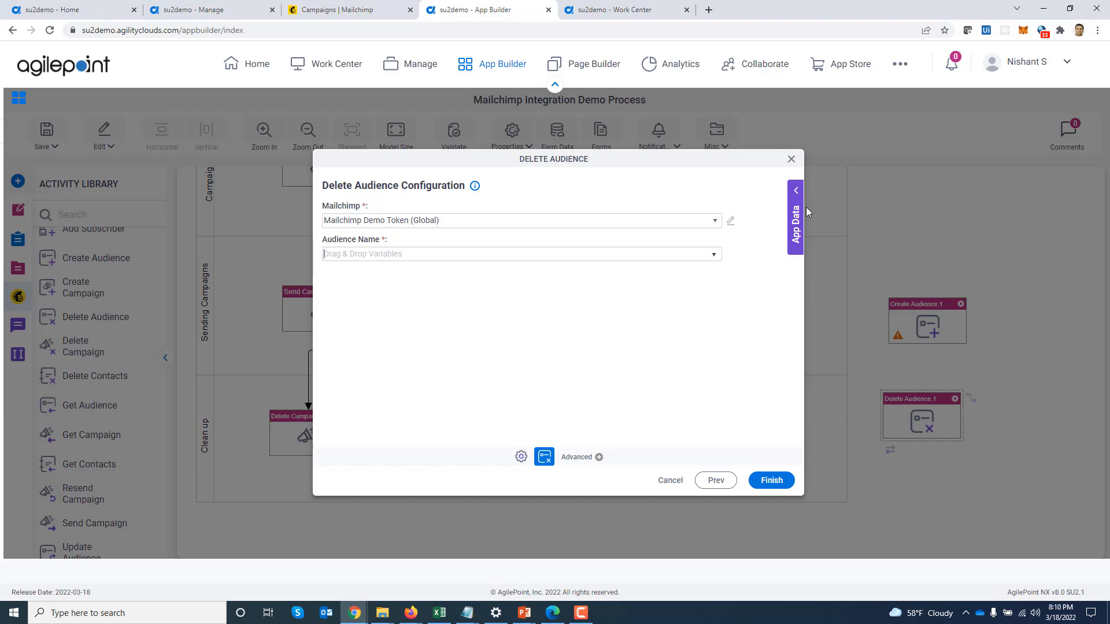
{"action": "left_click", "coordinate": [791, 158]}
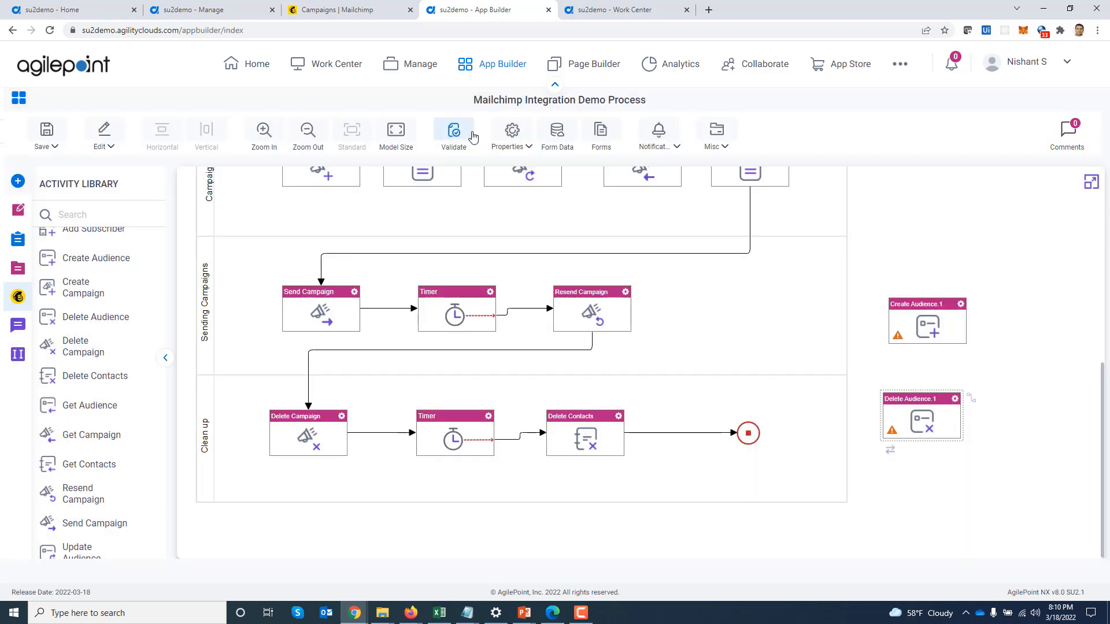
{"action": "left_click", "coordinate": [512, 135]}
Launch the Mailchimp Integration eForm and enter 'AgilePoint Demo' as the new audience name
{"action": "left_click", "coordinate": [620, 10]}
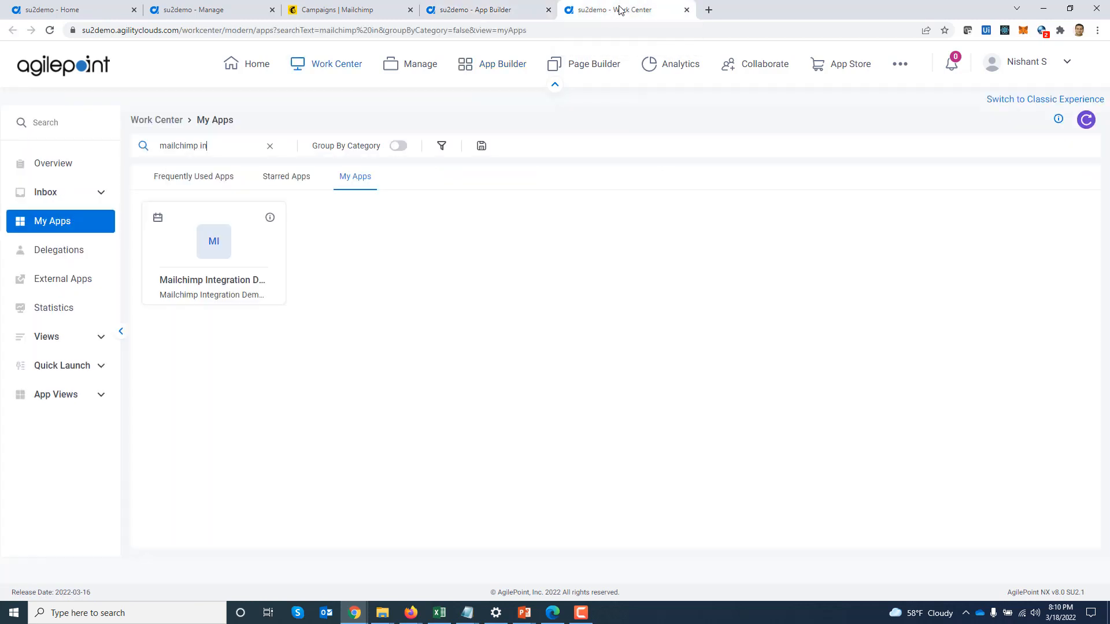
{"action": "left_click", "coordinate": [198, 256]}
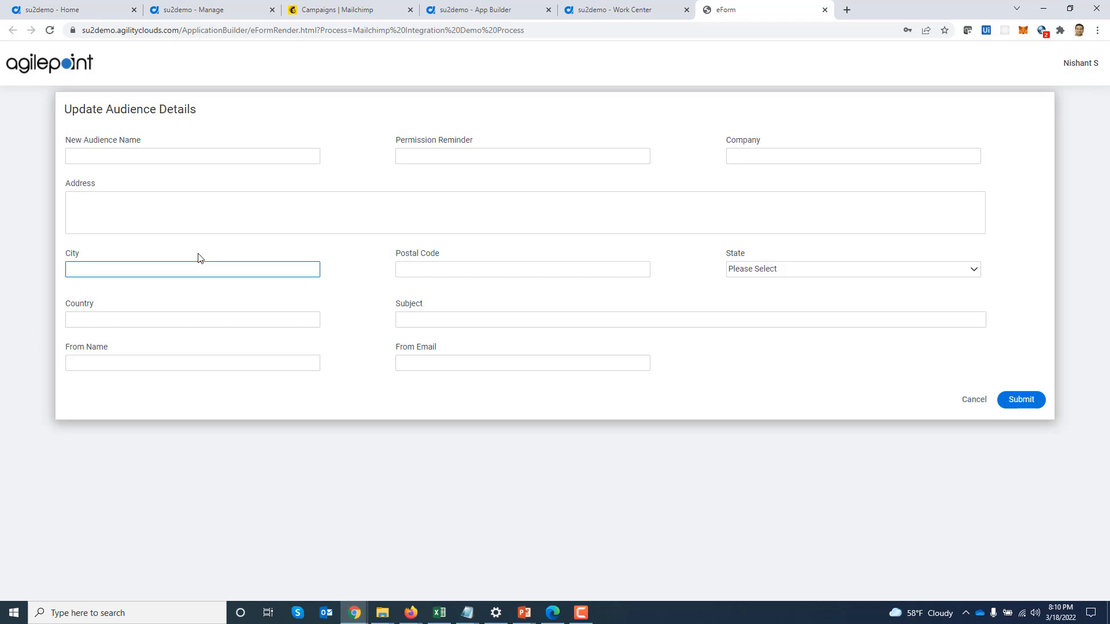
{"action": "left_click", "coordinate": [191, 232]}
{"action": "key", "text": "Tab"}
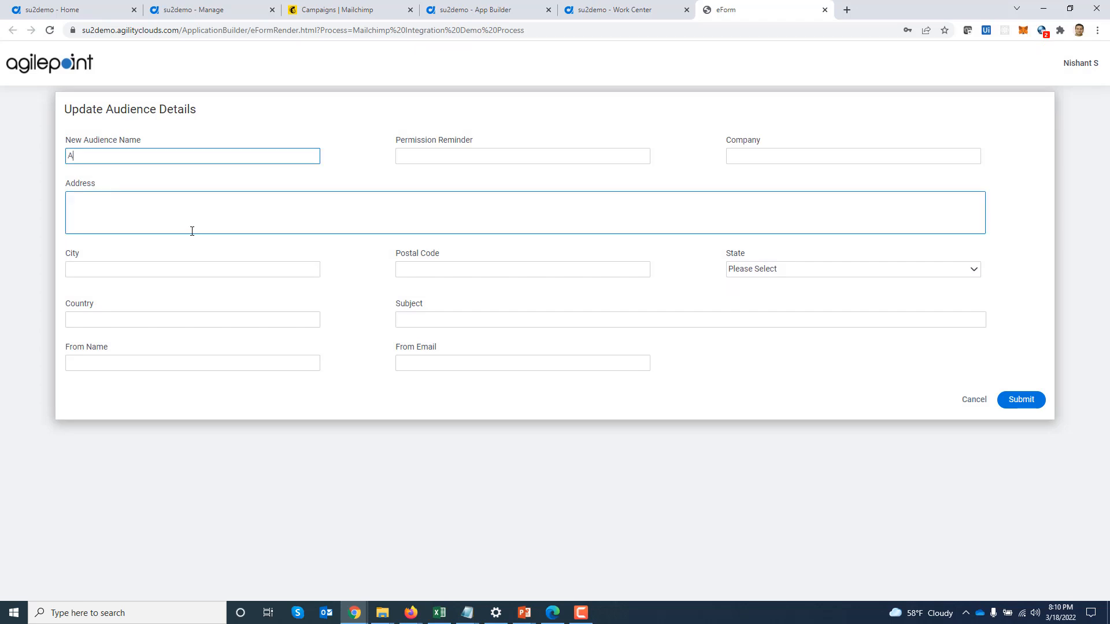
{"action": "type", "text": "AgilePiint Dem"}
{"action": "key", "text": "BackSpace"}
{"action": "key", "text": "BackSpace"}
{"action": "key", "text": "BackSpace"}
{"action": "key", "text": "BackSpace"}
{"action": "key", "text": "BackSpace"}
{"action": "type", "text": "oint Demo"}
{"action": "key", "text": "Tab"}
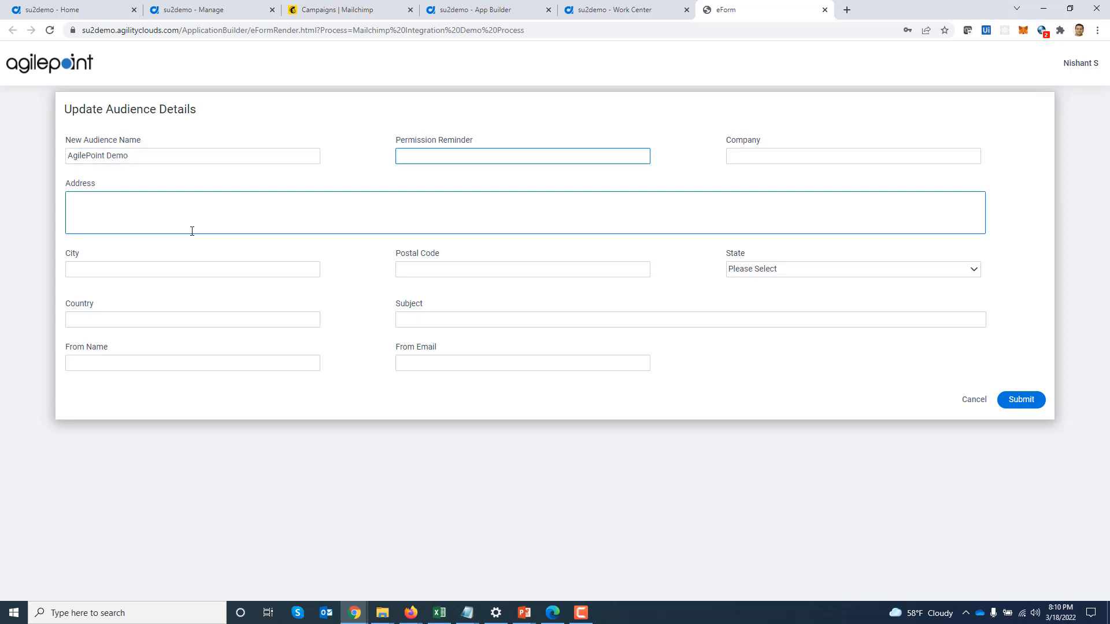
Paste the permission reminder sentence from the Notepad notes into the Permission Reminder field
{"action": "left_click", "coordinate": [467, 612]}
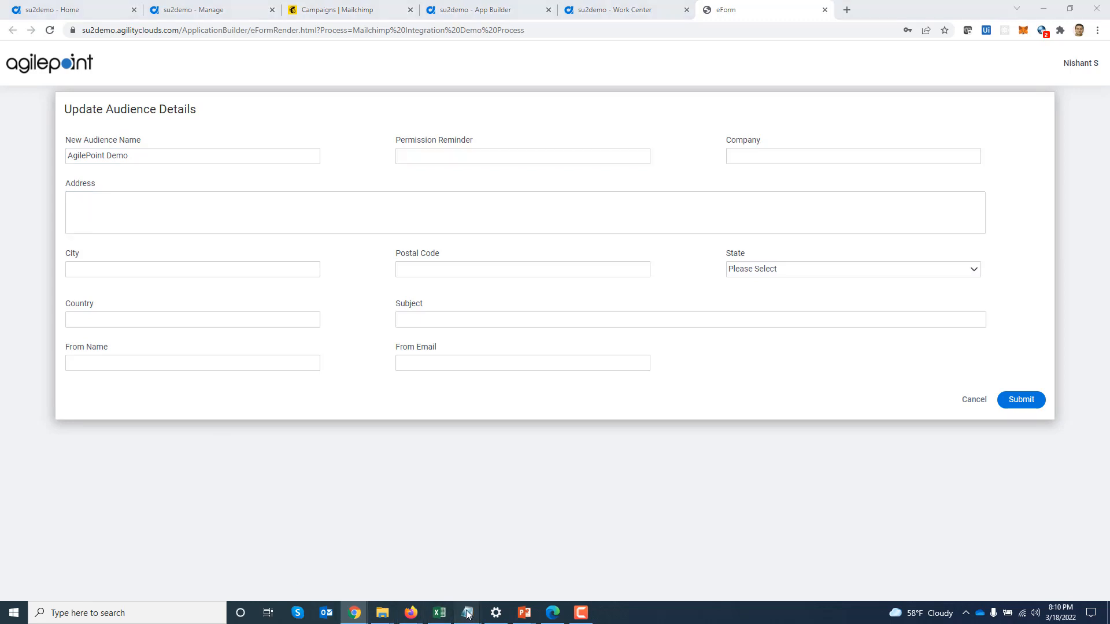
{"action": "left_click", "coordinate": [522, 582]}
{"action": "left_click_drag", "start_coordinate": [128, 152], "coordinate": [18, 135]}
{"action": "key", "text": "ctrl+c"}
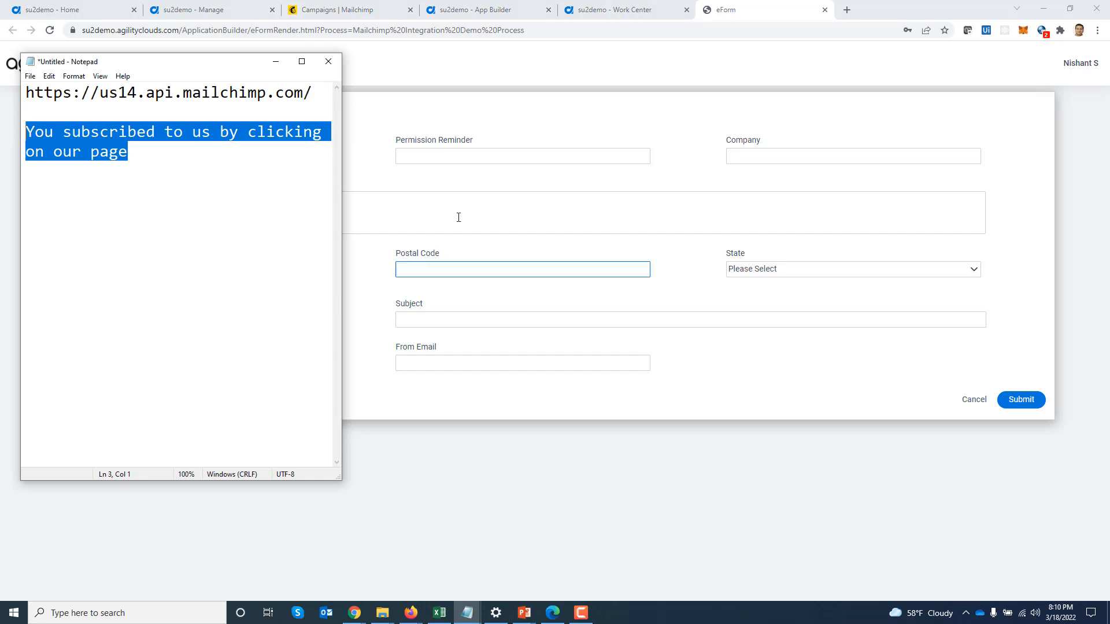
{"action": "left_click", "coordinate": [470, 162]}
{"action": "key", "text": "ctrl+v"}
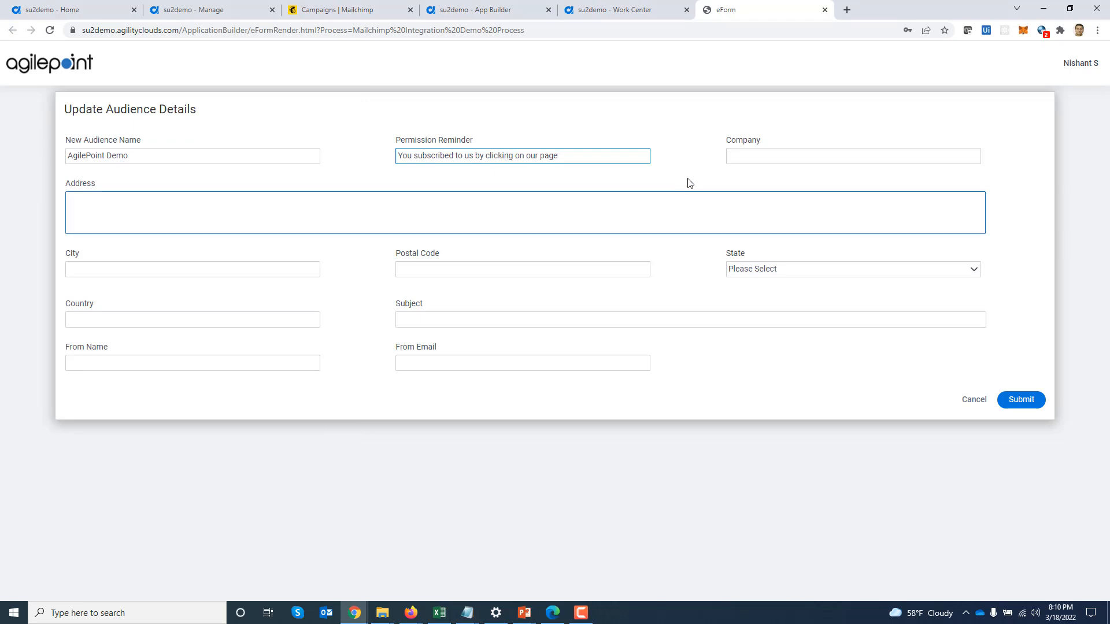
Enter company AgilePoint, address XYZ Drive, city Orlando, the postal code, and state Florida
{"action": "key", "text": "Tab"}
{"action": "type", "text": "Agile"}
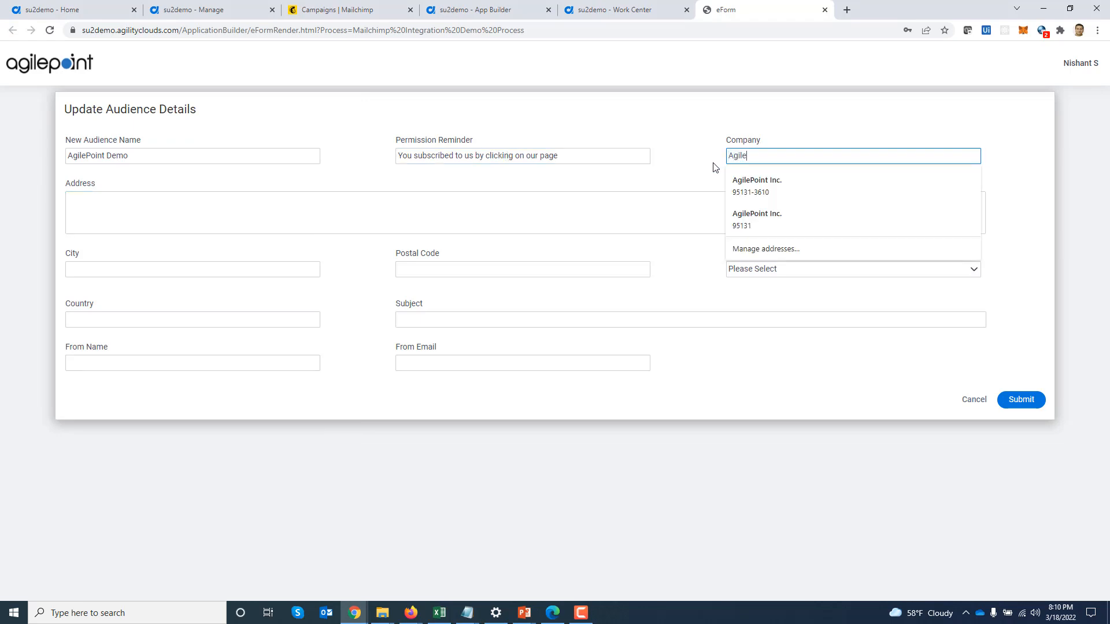
{"action": "type", "text": "Point"}
{"action": "key", "text": "Tab"}
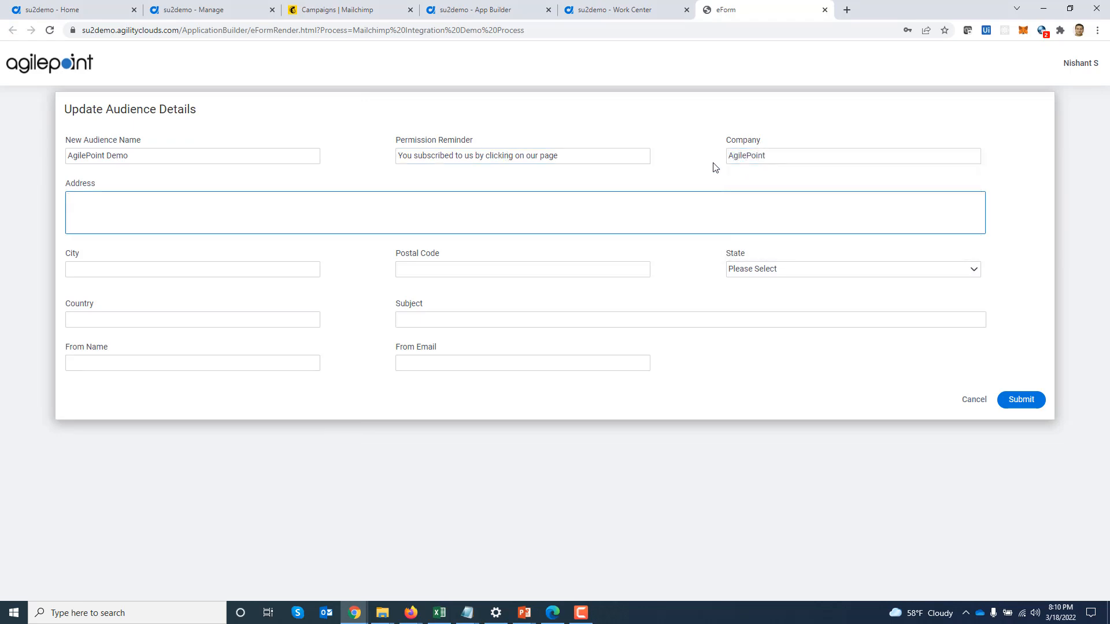
{"action": "type", "text": "XYZ Drive"}
{"action": "key", "text": "Tab"}
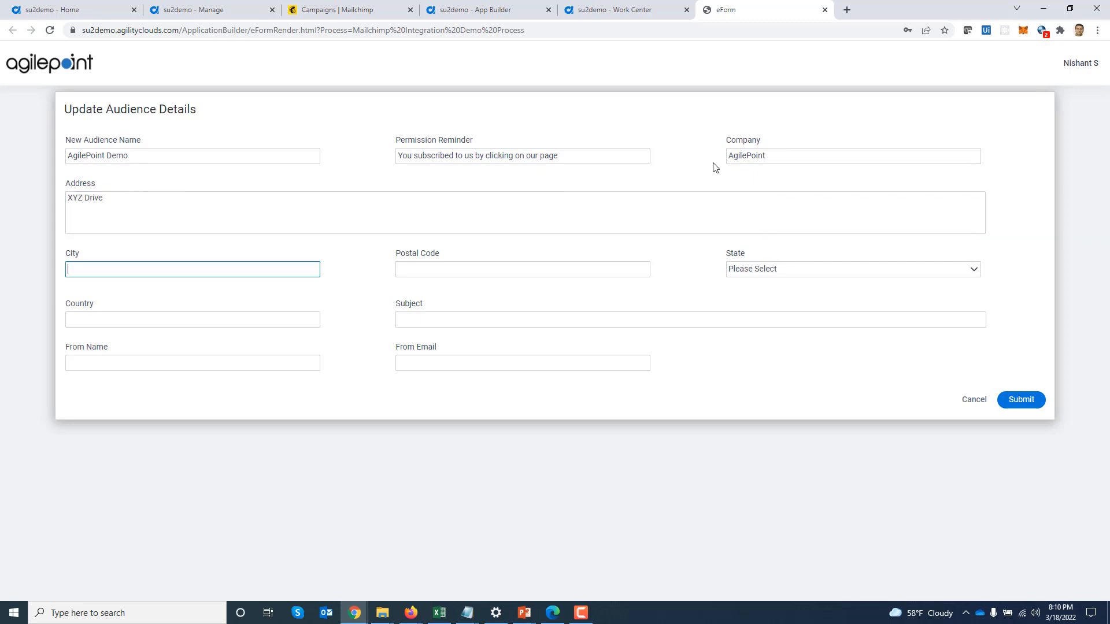
{"action": "type", "text": "Orlando"}
{"action": "key", "text": "Tab"}
{"action": "type", "text": "343"}
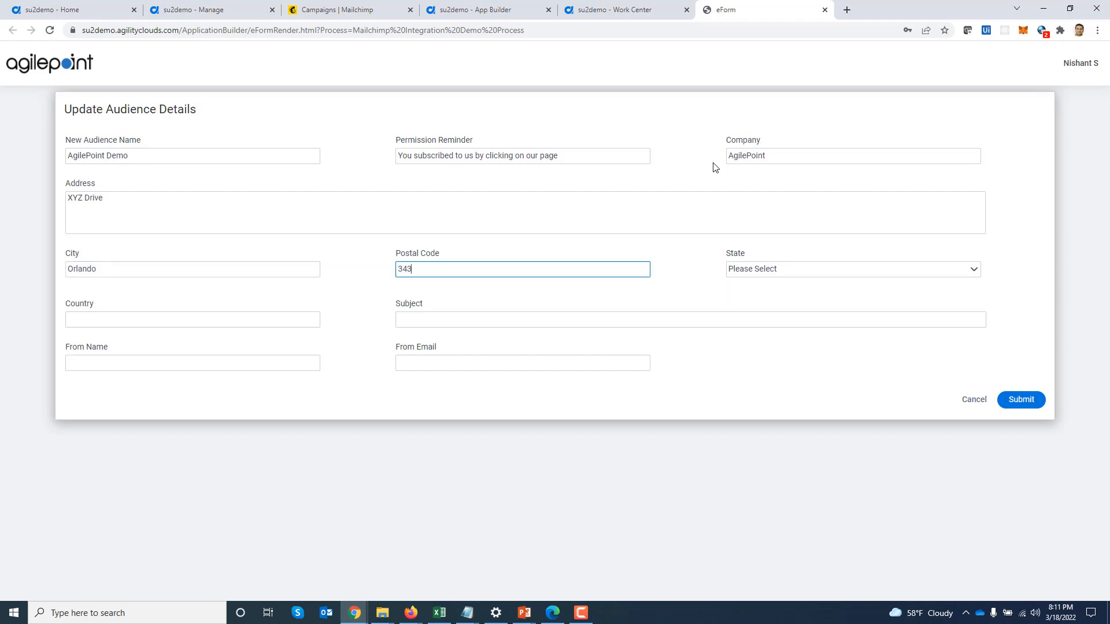
{"action": "key", "text": "Tab"}
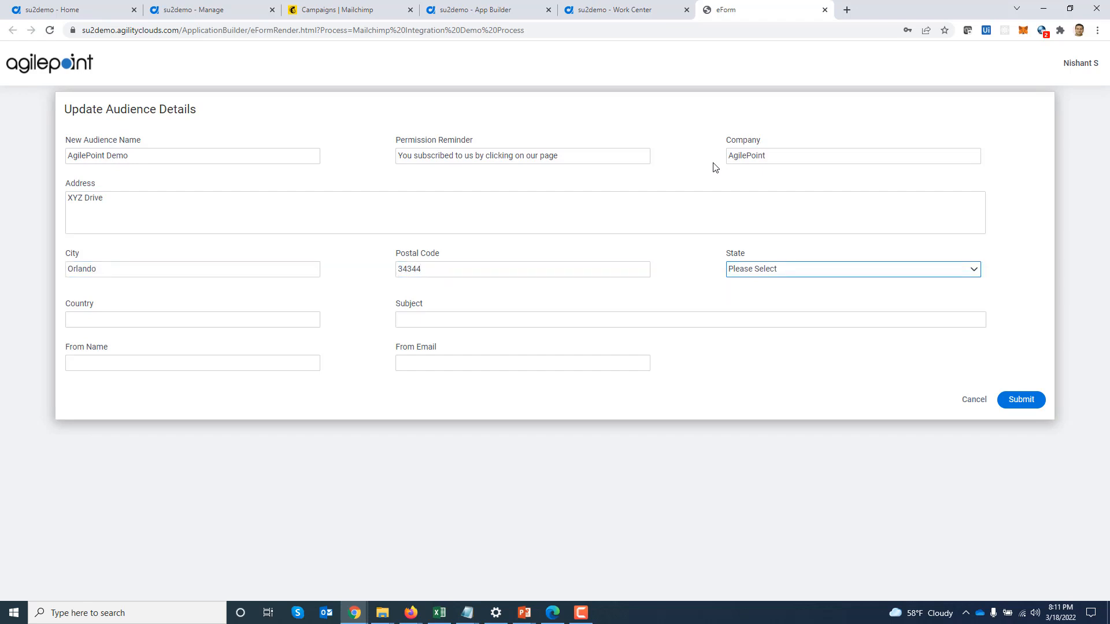
{"action": "key", "text": "f"}
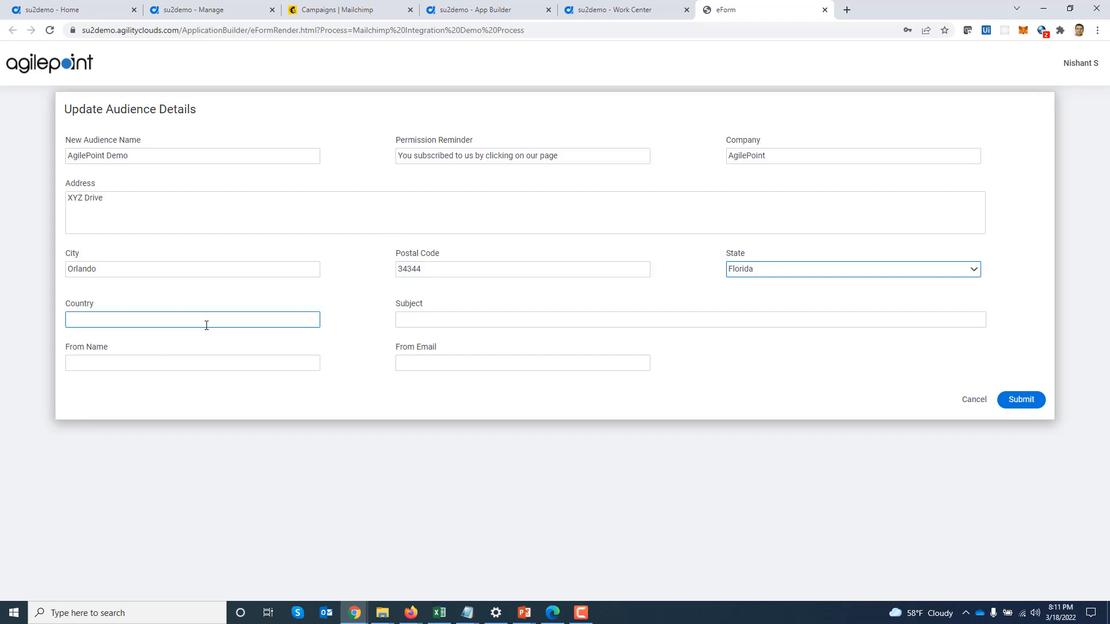
Enter country USA, subject 'Demo Subject' and the sender's name, then submit the form
{"action": "left_click", "coordinate": [149, 320]}
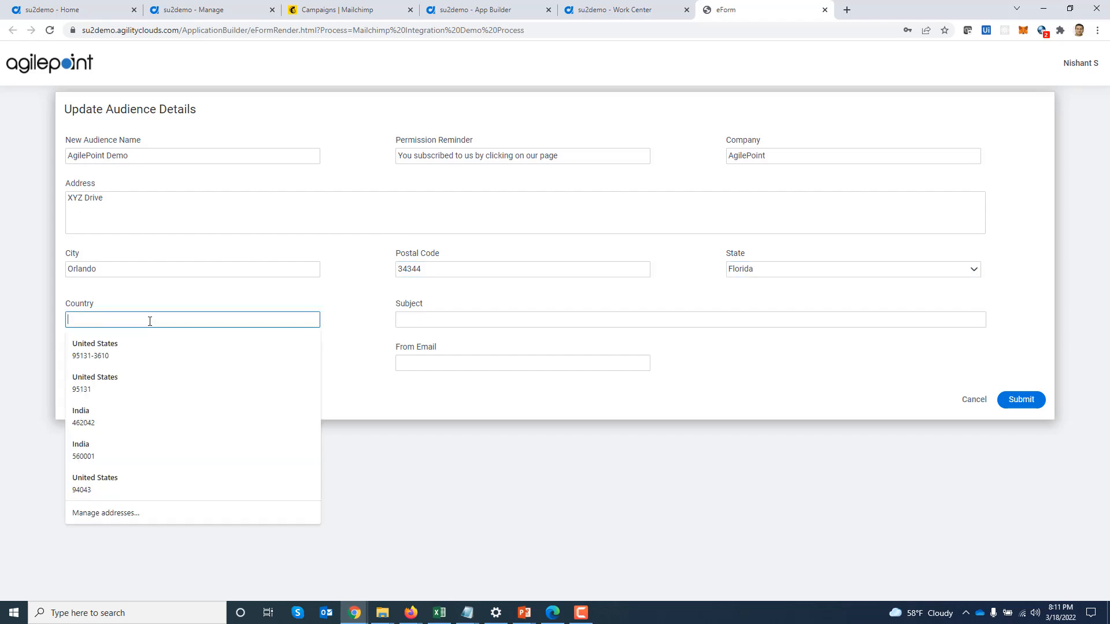
{"action": "type", "text": "USA"}
{"action": "key", "text": "Tab"}
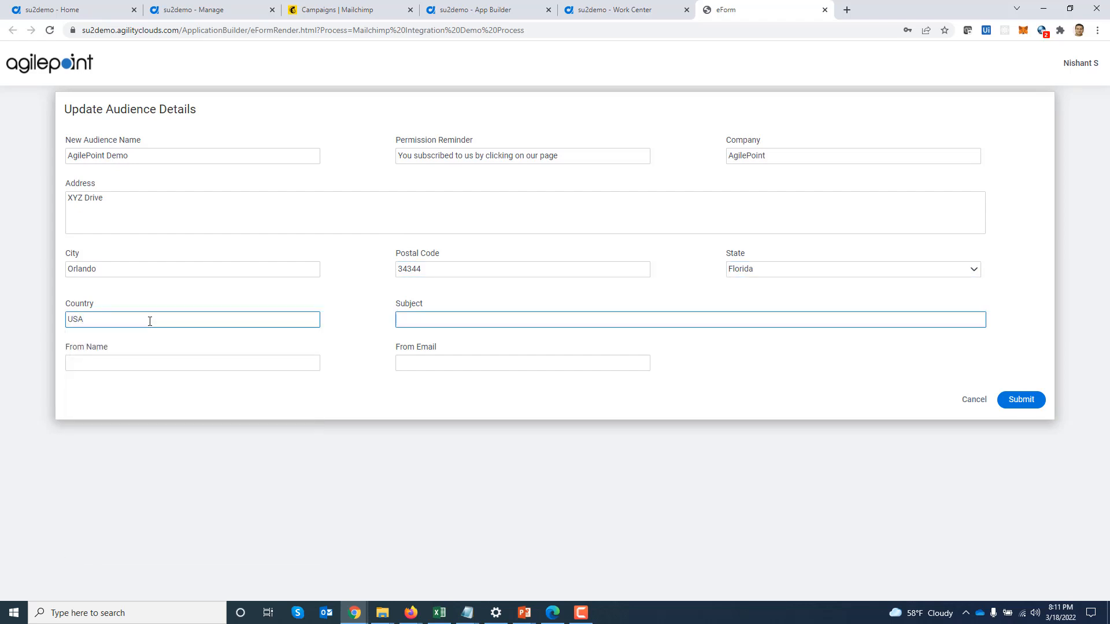
{"action": "type", "text": "Demo Subject"}
{"action": "key", "text": "Tab"}
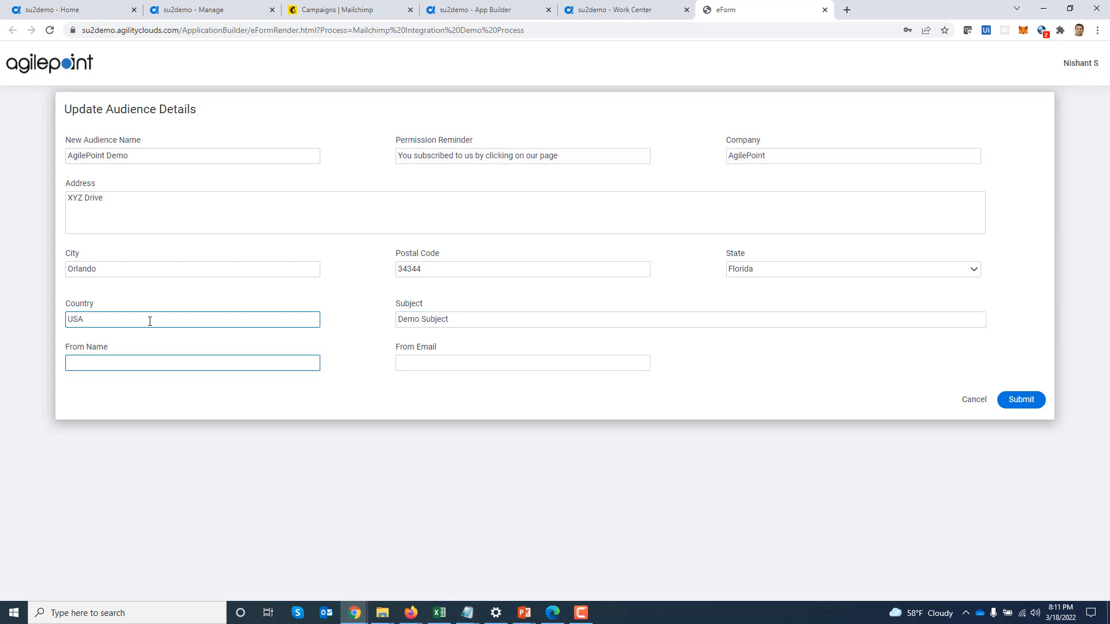
{"action": "type", "text": "Joih"}
{"action": "type", "text": "Smith"}
{"action": "key", "text": "Tab"}
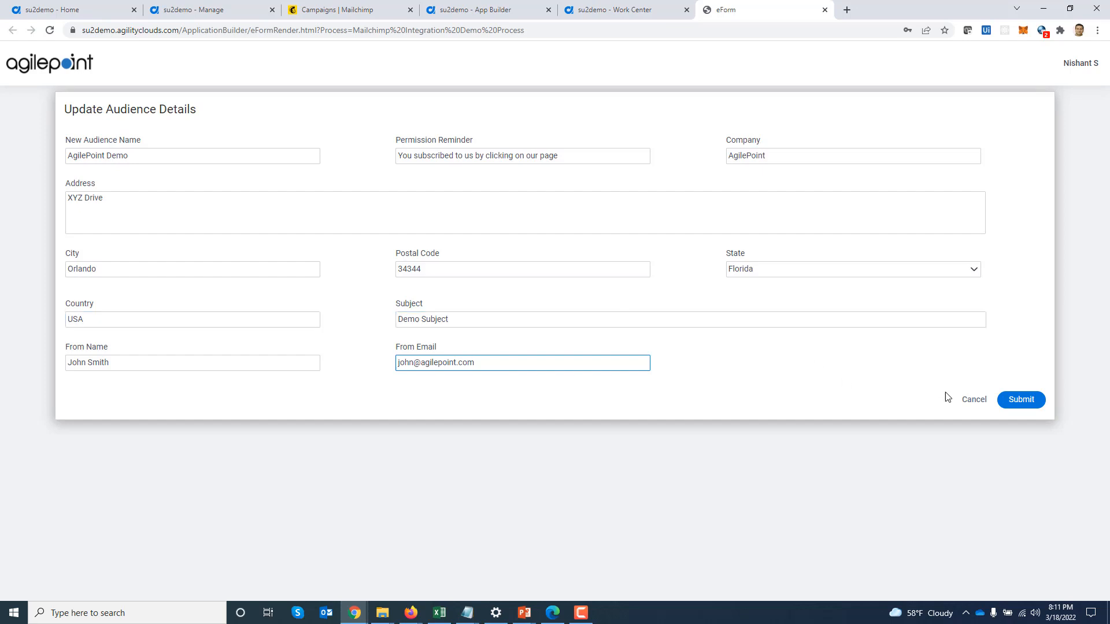
{"action": "left_click", "coordinate": [1027, 403]}
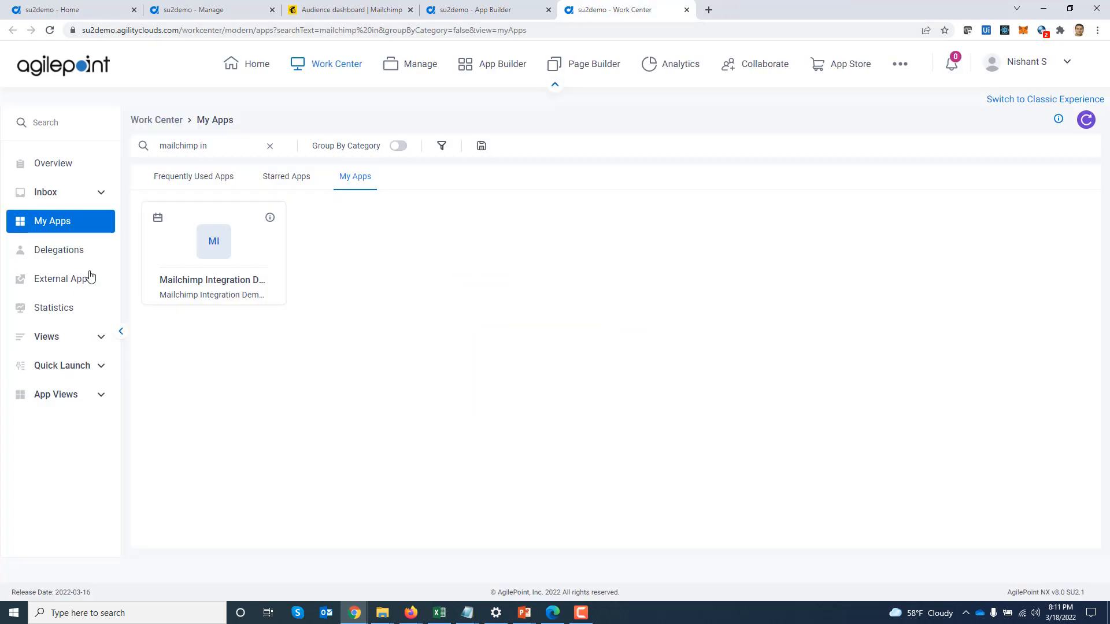
Open Inbox Tasks and view the running process diagram from the Get Audience Form task
{"action": "left_click", "coordinate": [58, 199]}
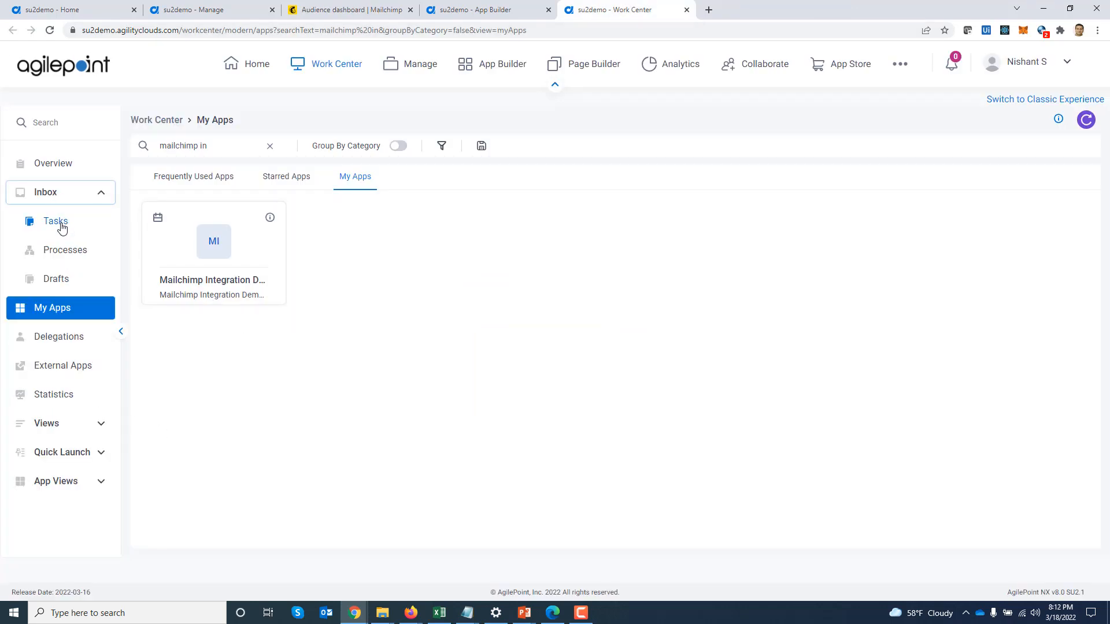
{"action": "left_click", "coordinate": [56, 221]}
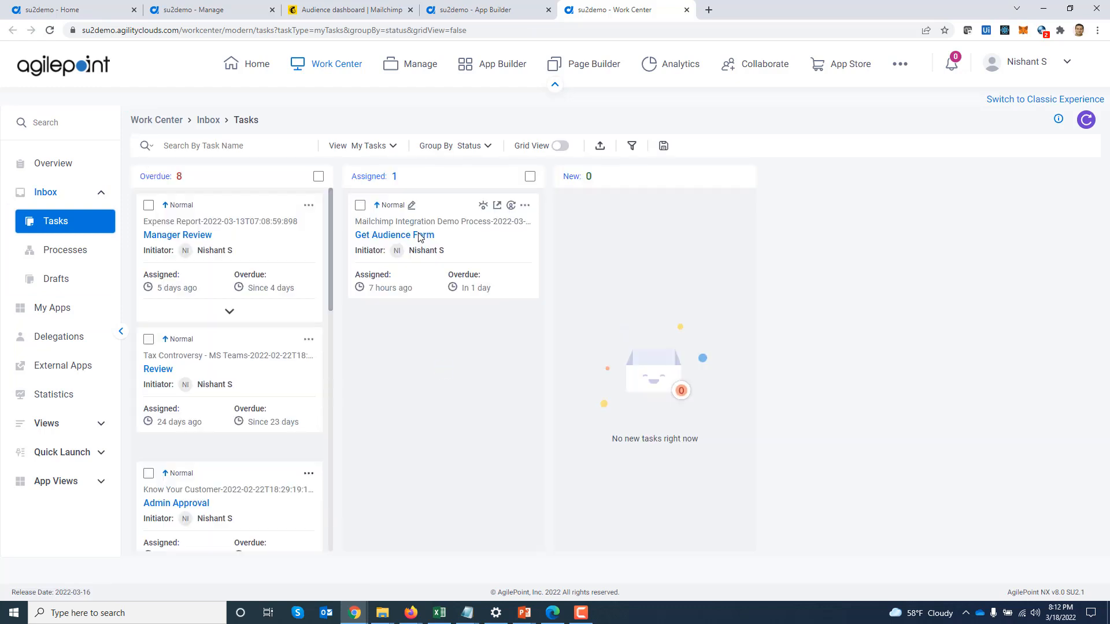
{"action": "left_click", "coordinate": [483, 206]}
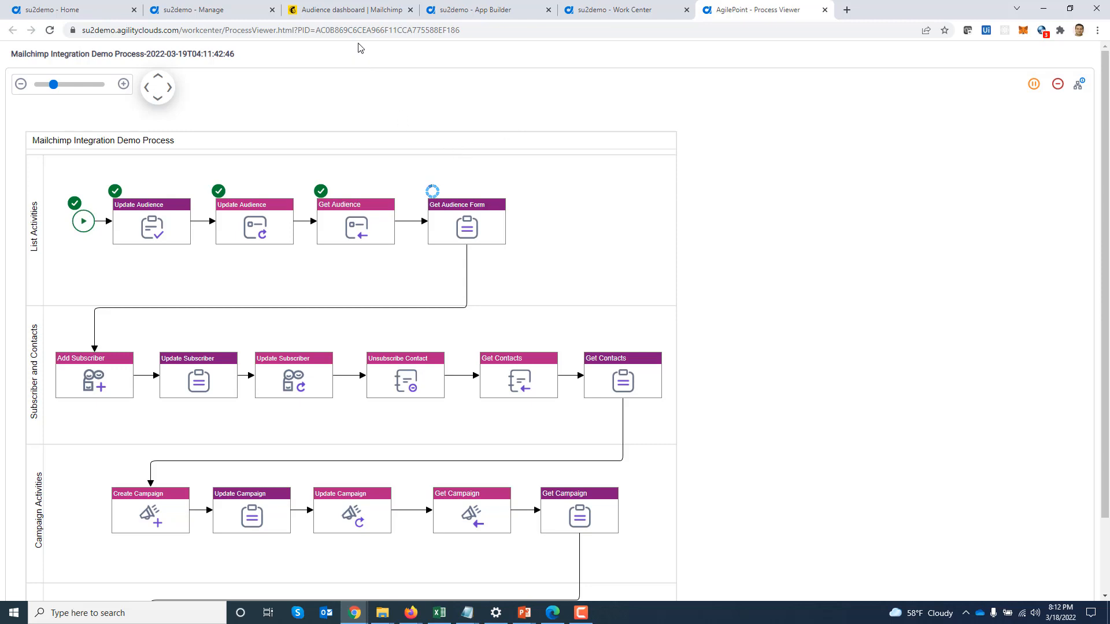
Check Mailchimp's audience name and campaign defaults show AgilePoint Demo and subject Demo Subject
{"action": "left_click", "coordinate": [335, 16]}
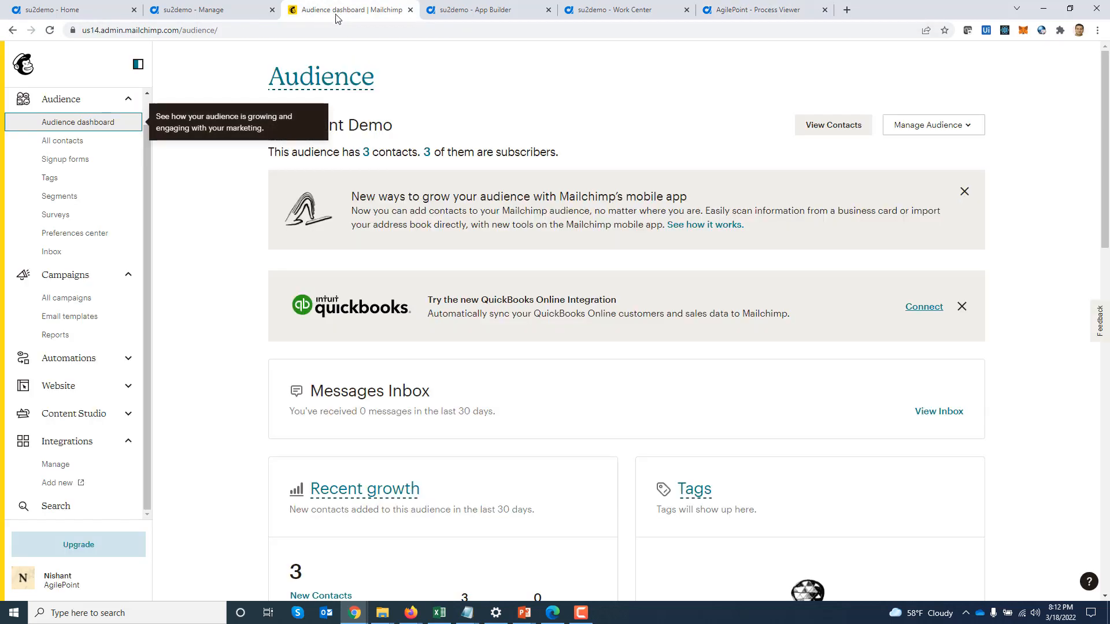
{"action": "left_click", "coordinate": [59, 145]}
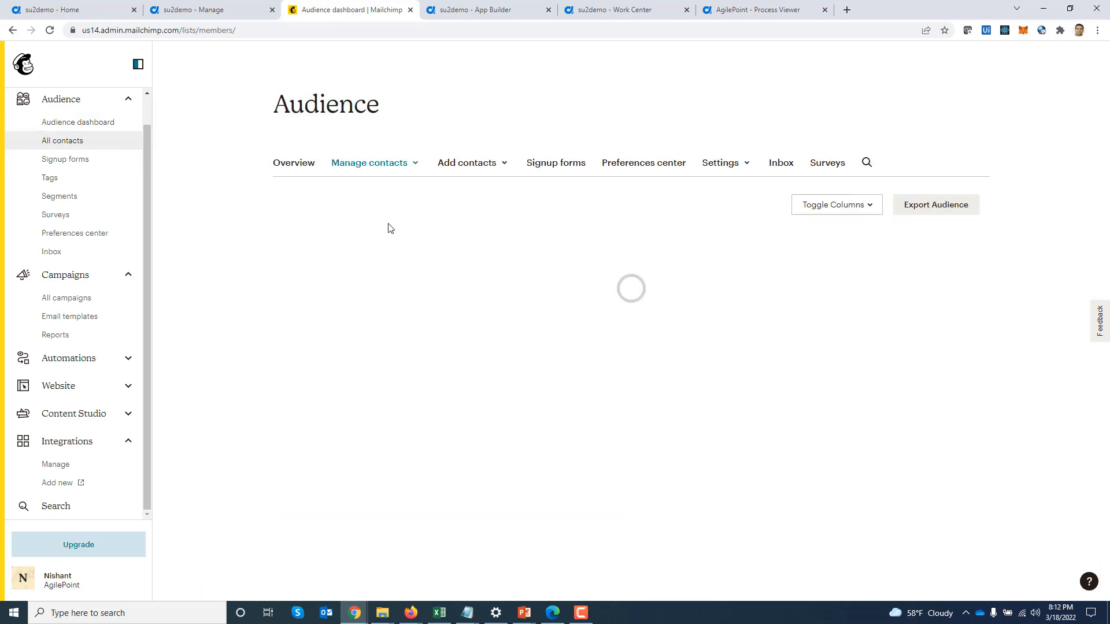
{"action": "left_click", "coordinate": [734, 249]}
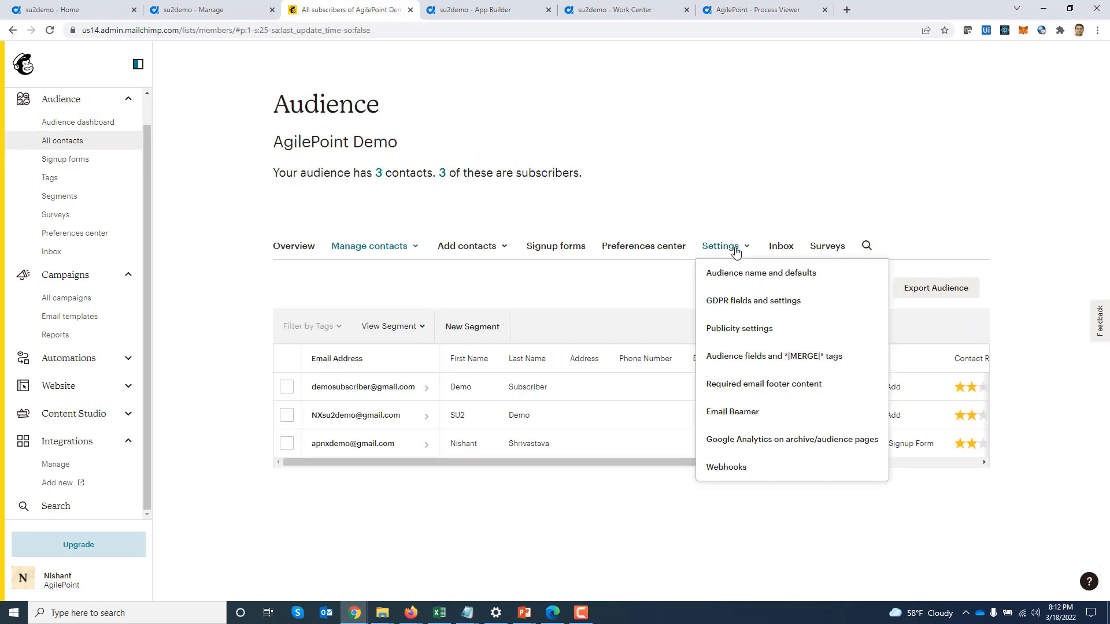
{"action": "left_click", "coordinate": [759, 277]}
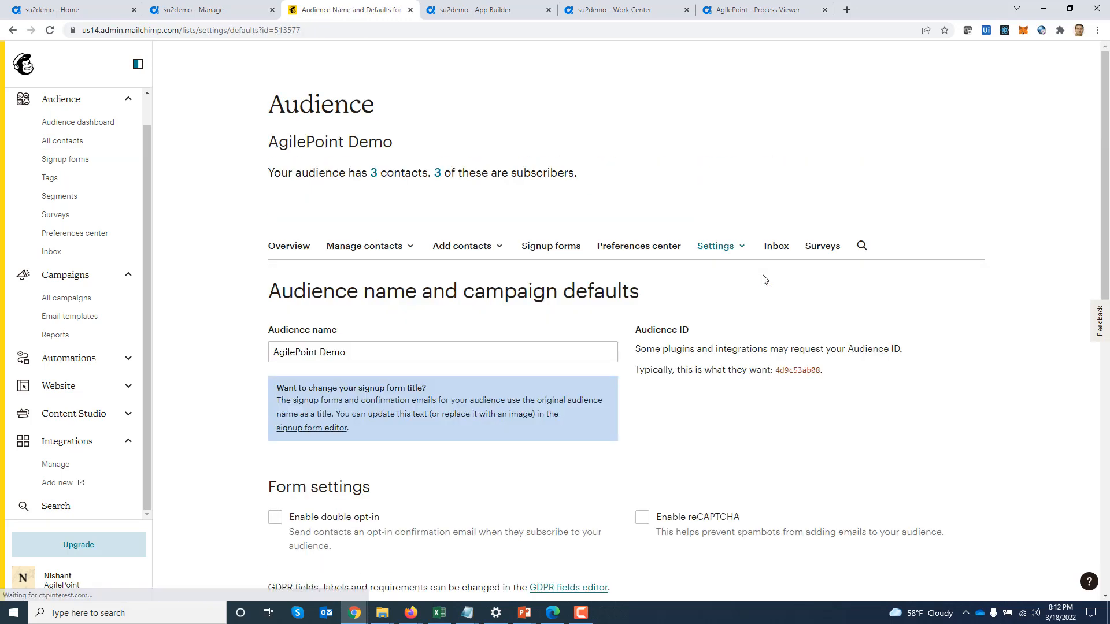
{"action": "scroll", "coordinate": [765, 281], "scroll_direction": "down", "scroll_amount": 1}
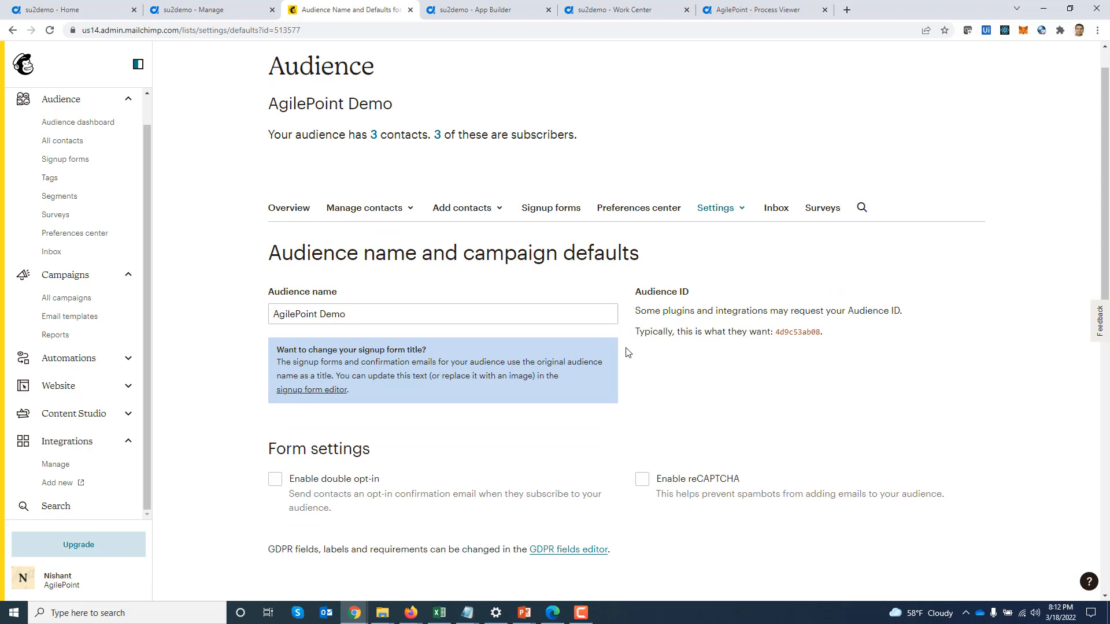
{"action": "scroll", "coordinate": [630, 353], "scroll_direction": "down", "scroll_amount": 7}
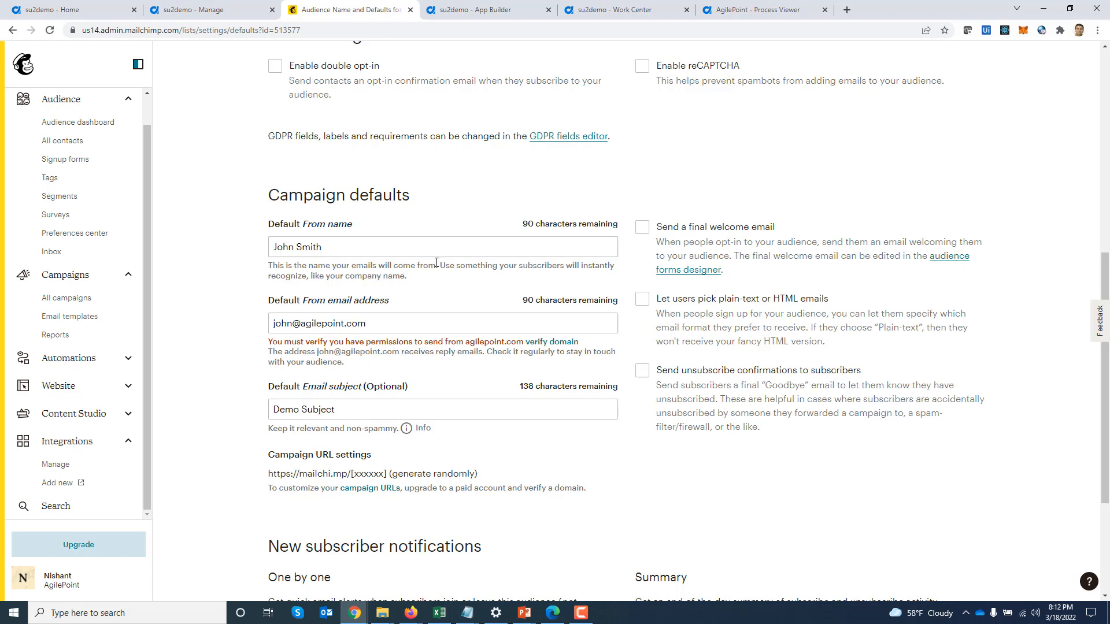
{"action": "left_click", "coordinate": [742, 11]}
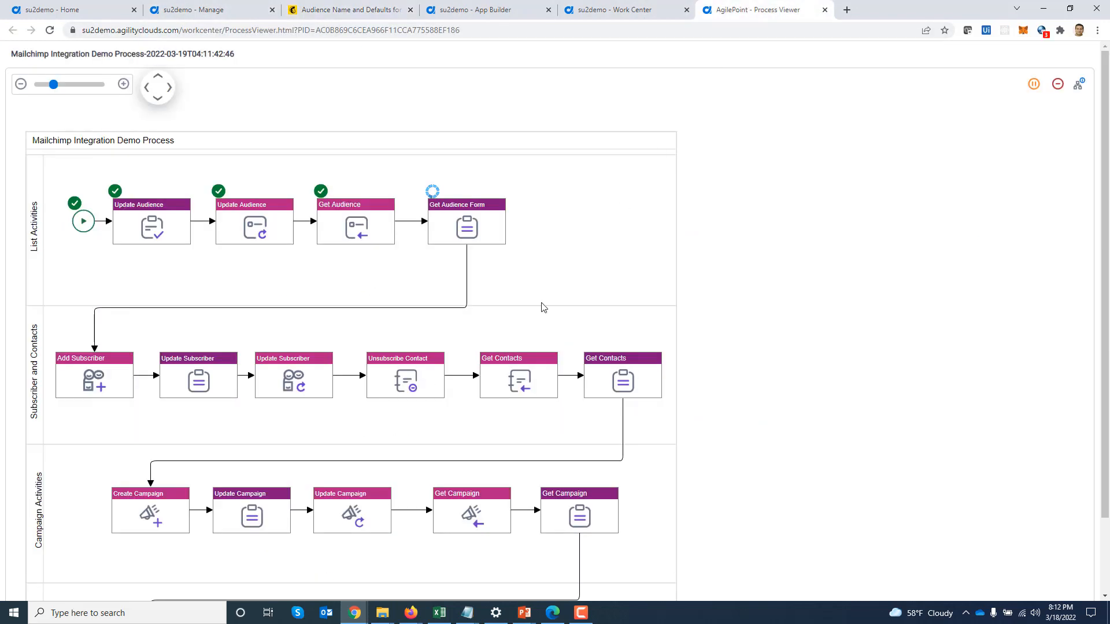
Open the Get Audience Form eForm, enter the subscriber's email under Add Subscriber, and submit
{"action": "left_click", "coordinate": [452, 225]}
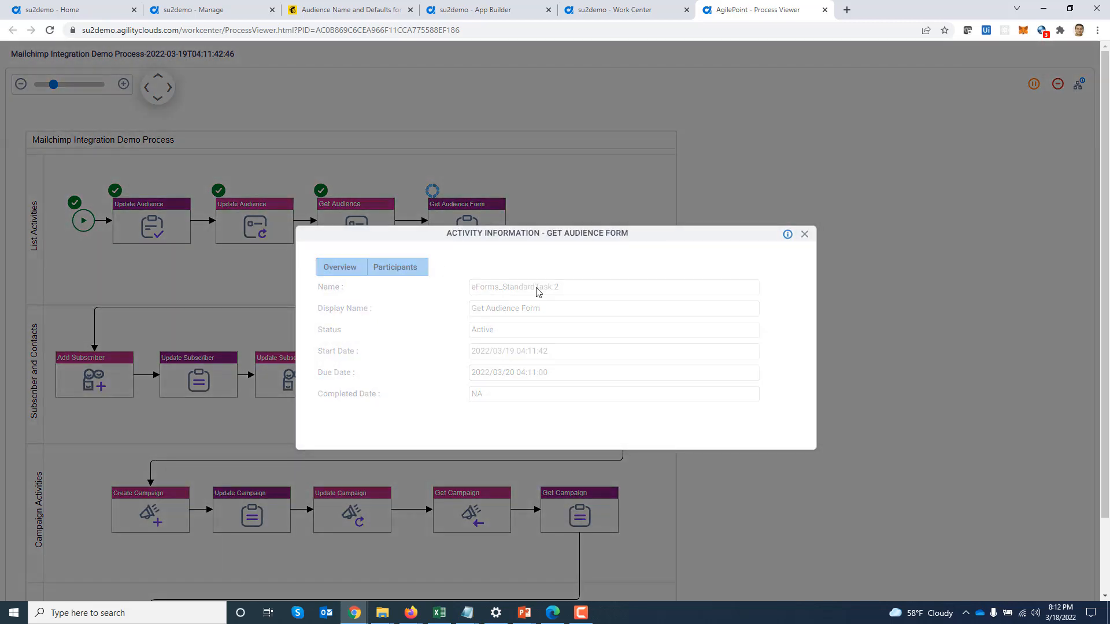
{"action": "left_click", "coordinate": [715, 319]}
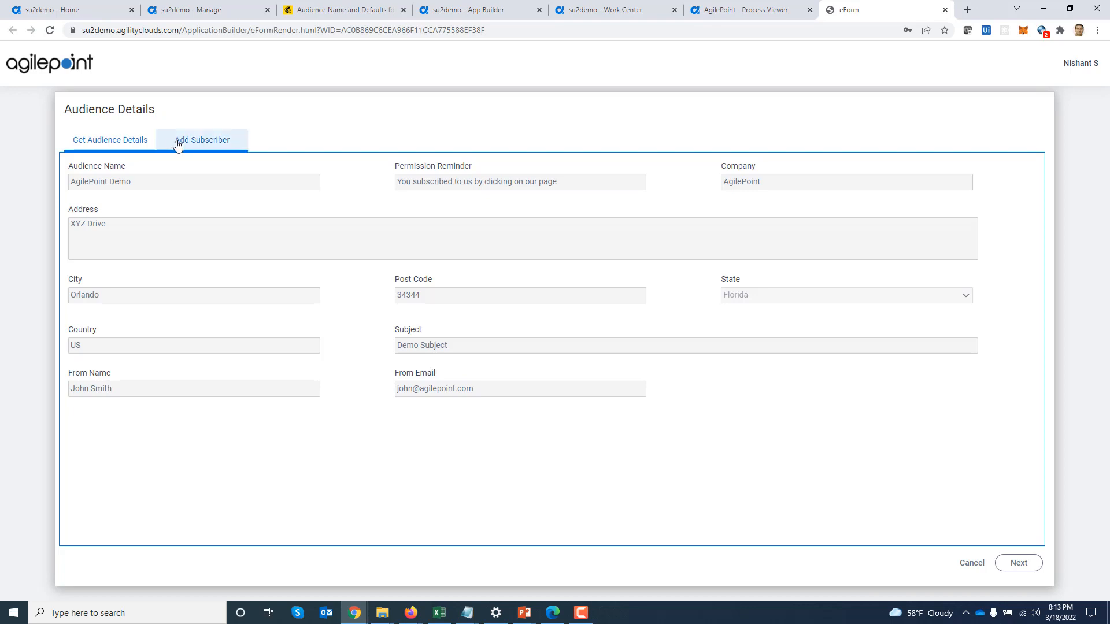
{"action": "left_click", "coordinate": [208, 143]}
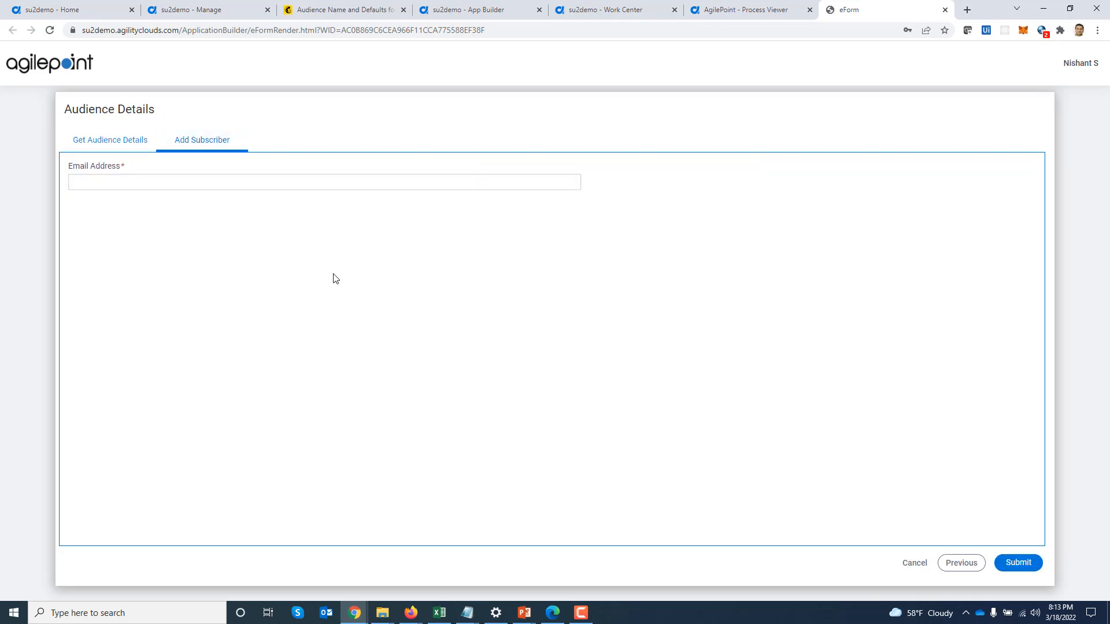
{"action": "key", "text": "Tab"}
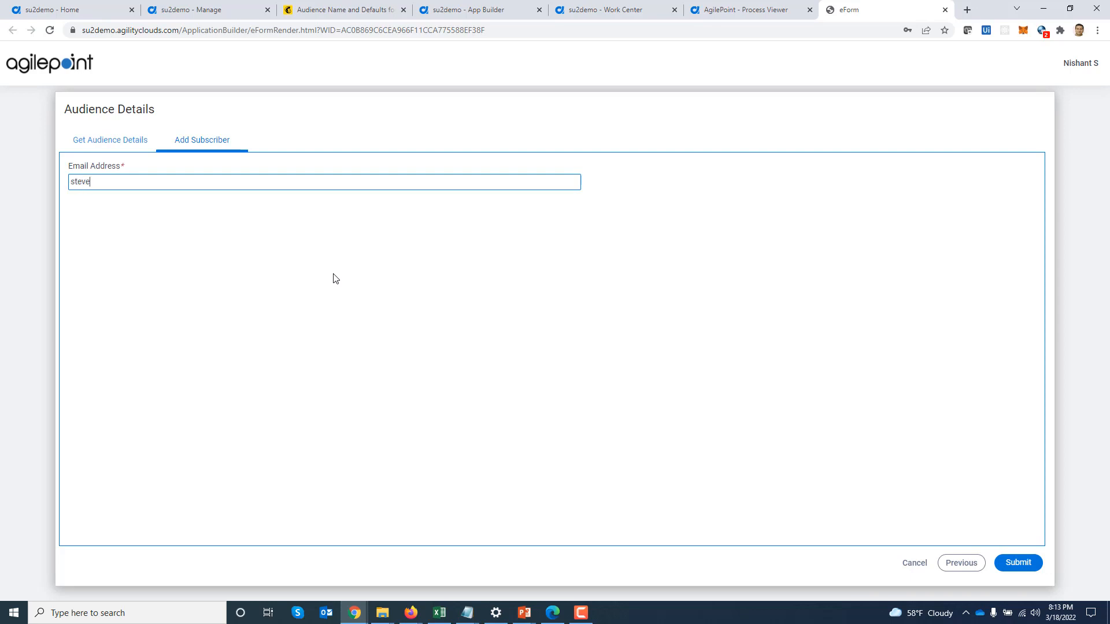
{"action": "left_click", "coordinate": [1016, 562]}
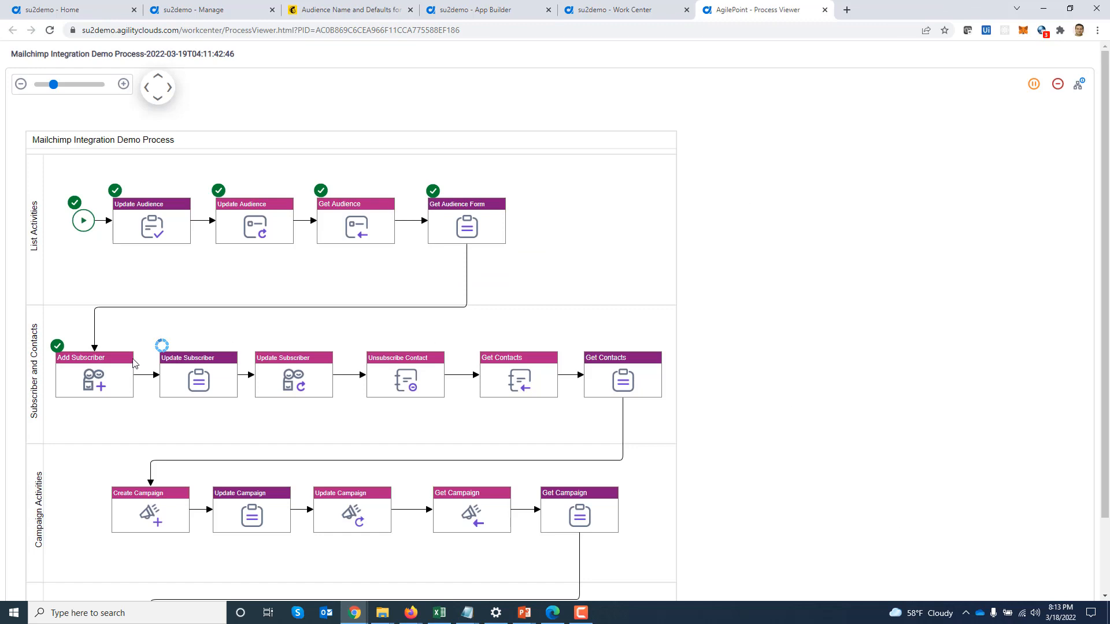
Check the AgilePoint Demo audience's four subscribed contacts in Mailchimp, then return to Process Viewer
{"action": "left_click", "coordinate": [337, 12]}
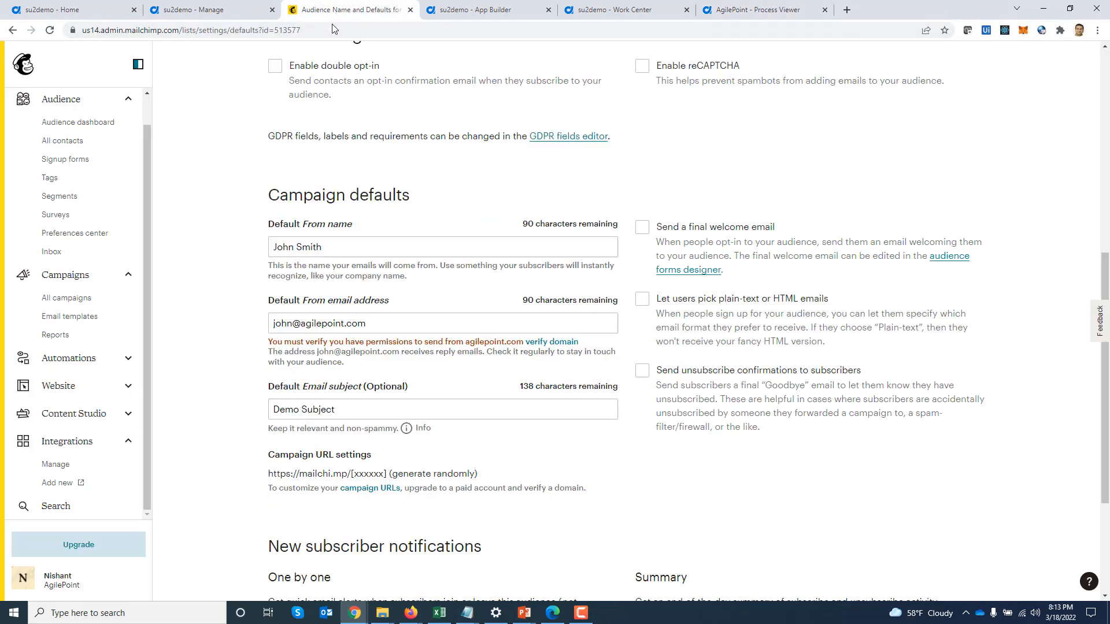
{"action": "left_click", "coordinate": [65, 142]}
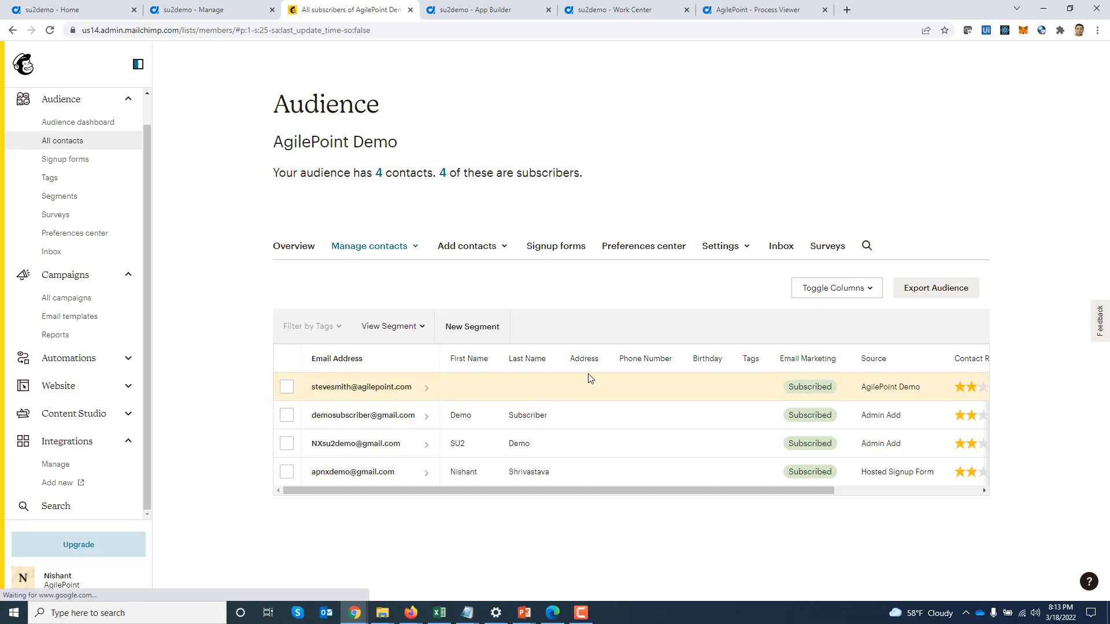
{"action": "left_click", "coordinate": [753, 16]}
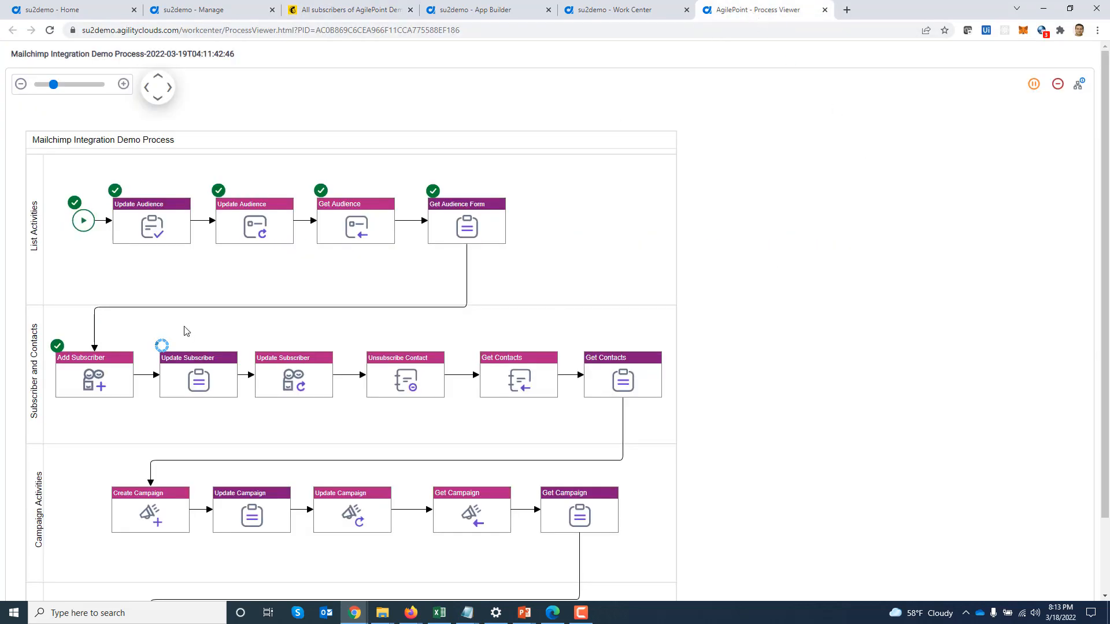
Open the Update Subscriber task form from the activity's Participants list
{"action": "left_click", "coordinate": [205, 386]}
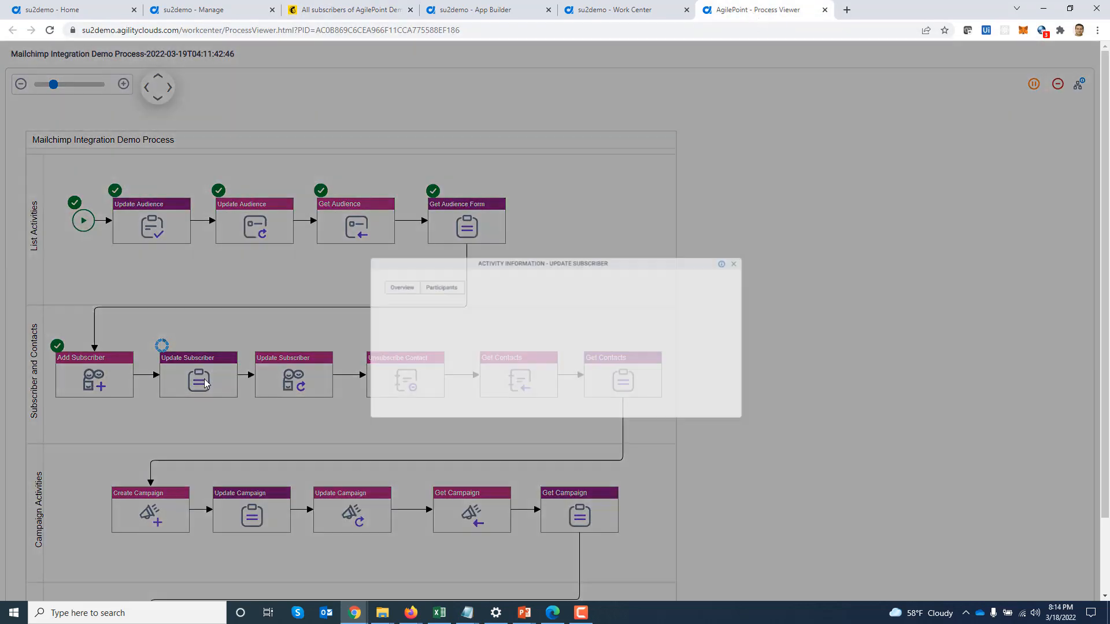
{"action": "left_click", "coordinate": [392, 267]}
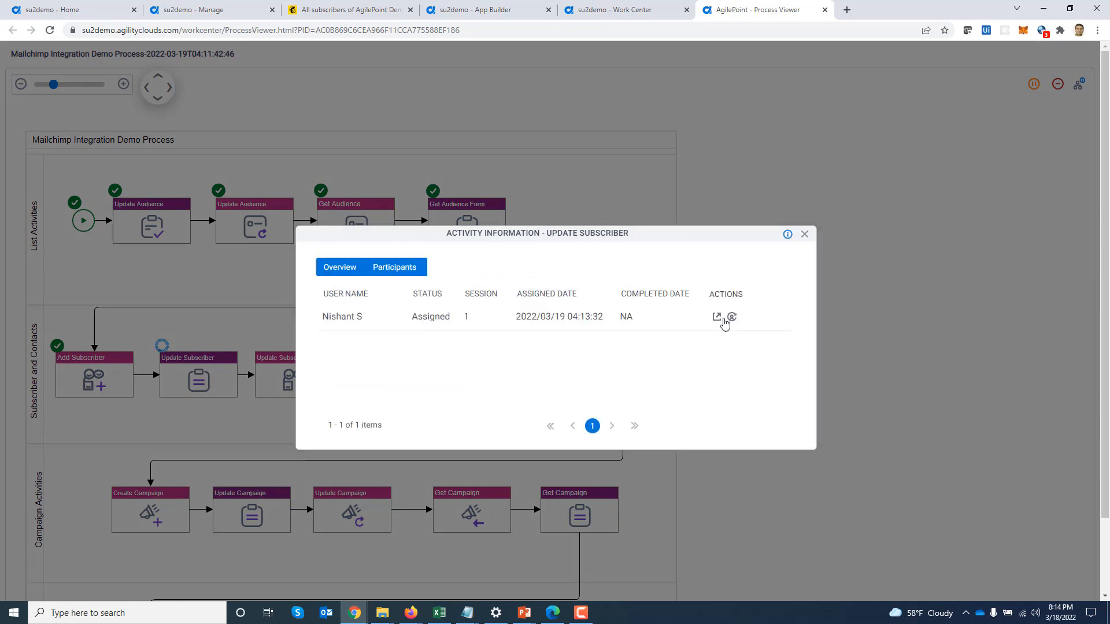
{"action": "left_click", "coordinate": [717, 317]}
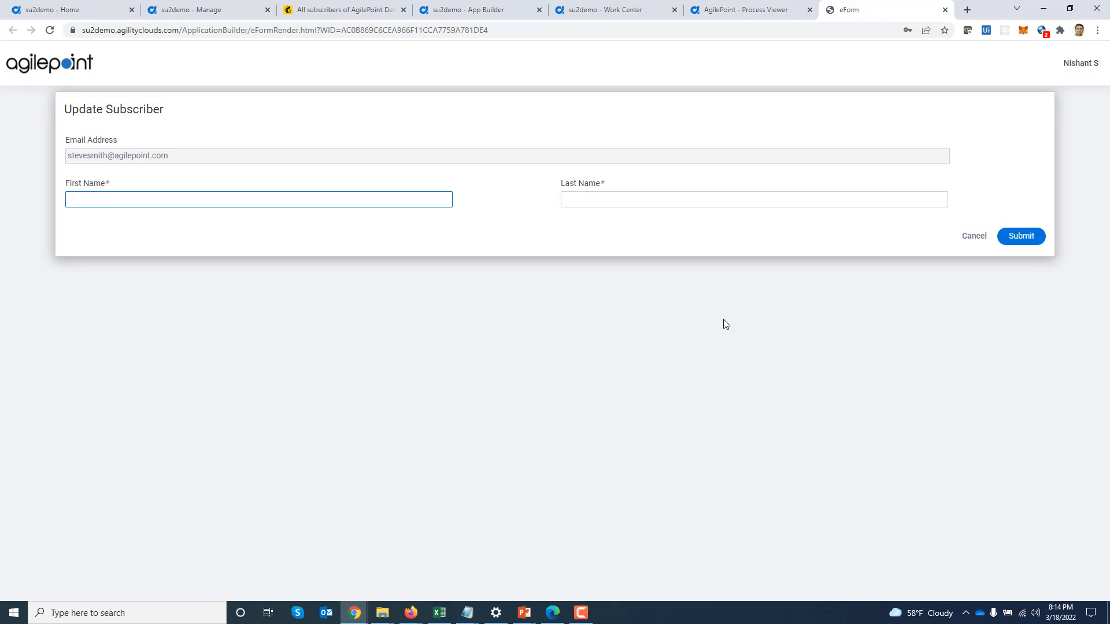
Enter the subscriber's first and last name and submit the Update Subscriber form
{"action": "key", "text": "Tab"}
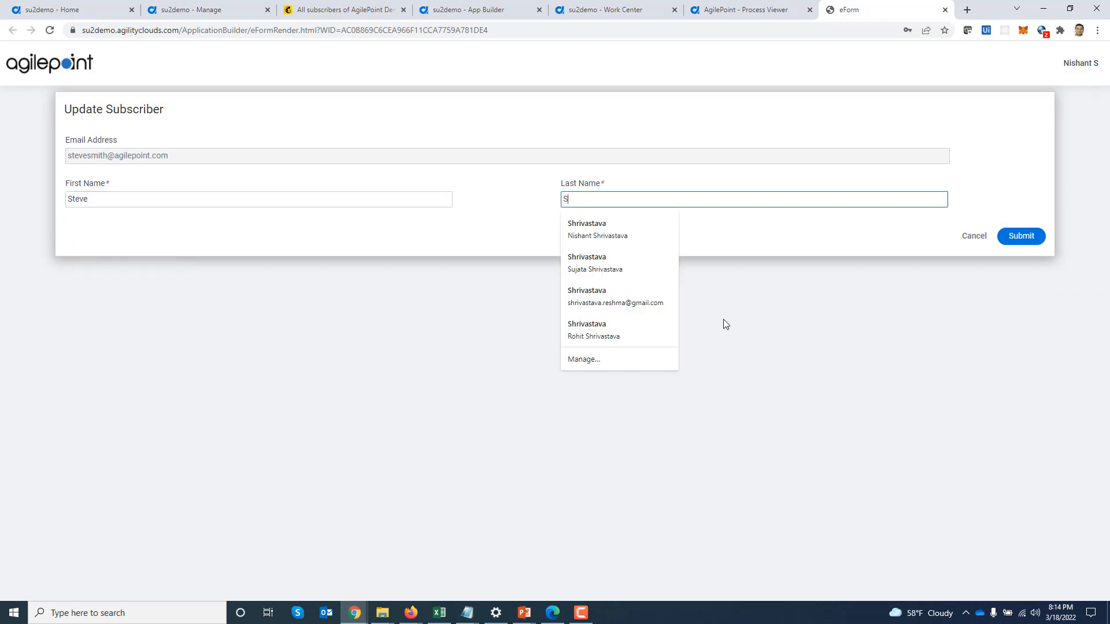
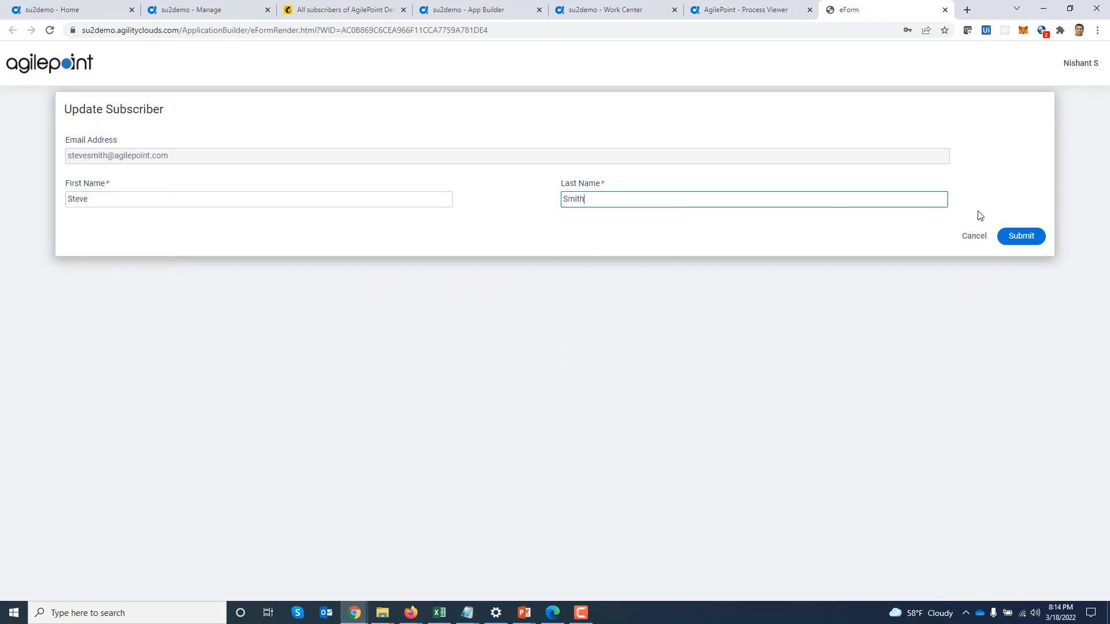
{"action": "left_click", "coordinate": [1020, 236]}
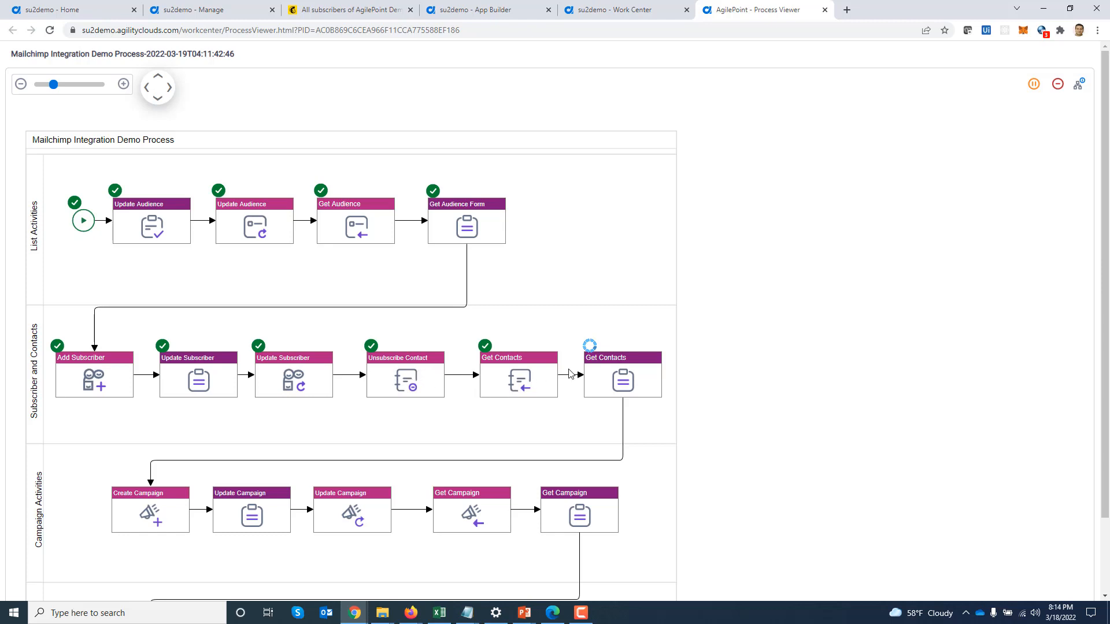
Reload Mailchimp contacts to verify the new contact is named and unsubscribed, 3 of 4 subscribed
{"action": "left_click", "coordinate": [350, 10]}
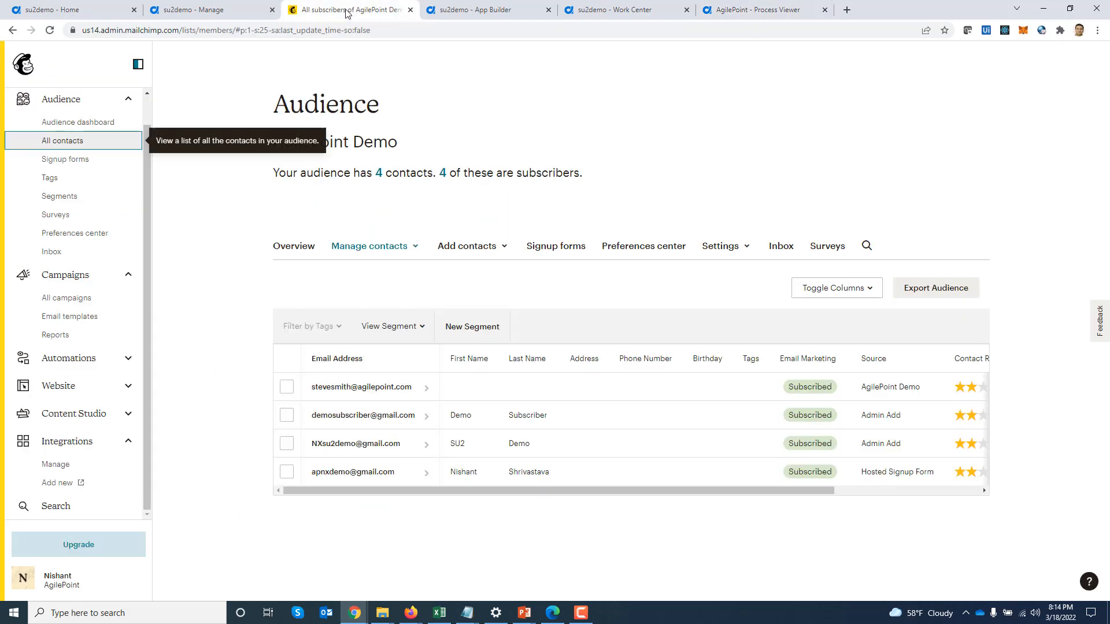
{"action": "left_click", "coordinate": [50, 33]}
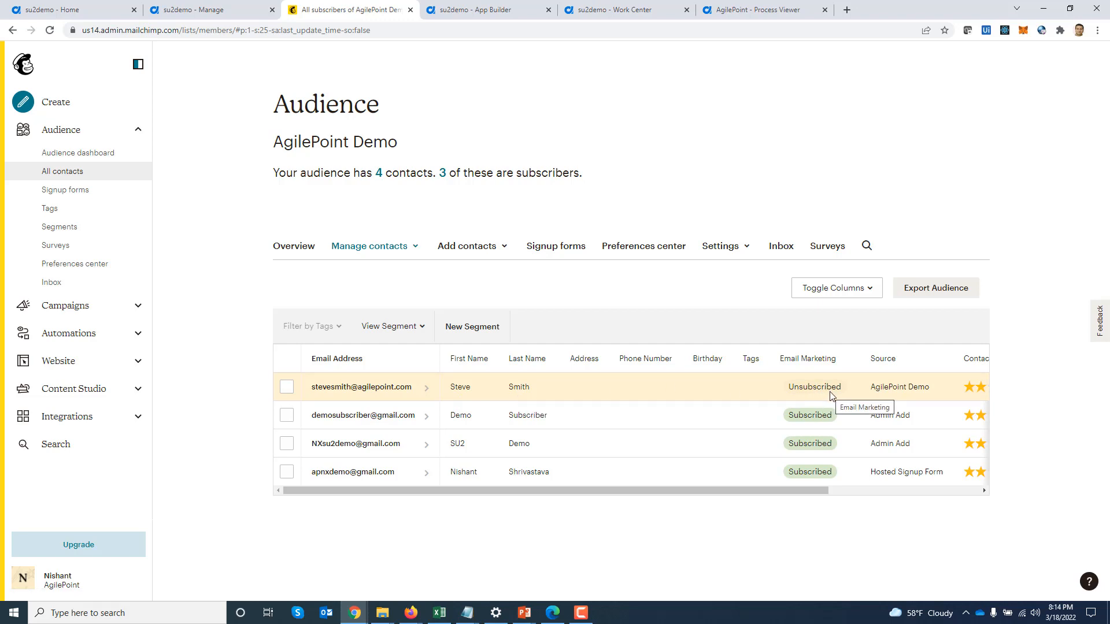
{"action": "left_click", "coordinate": [751, 10]}
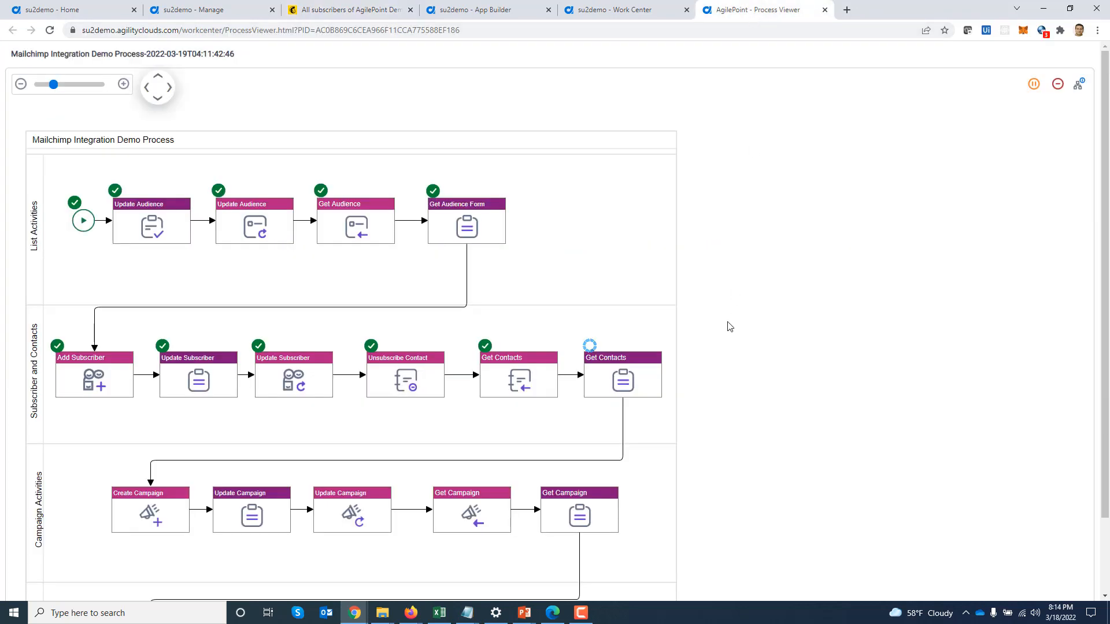
Open the Get Contacts task form and review the listed contacts
{"action": "left_click", "coordinate": [615, 378]}
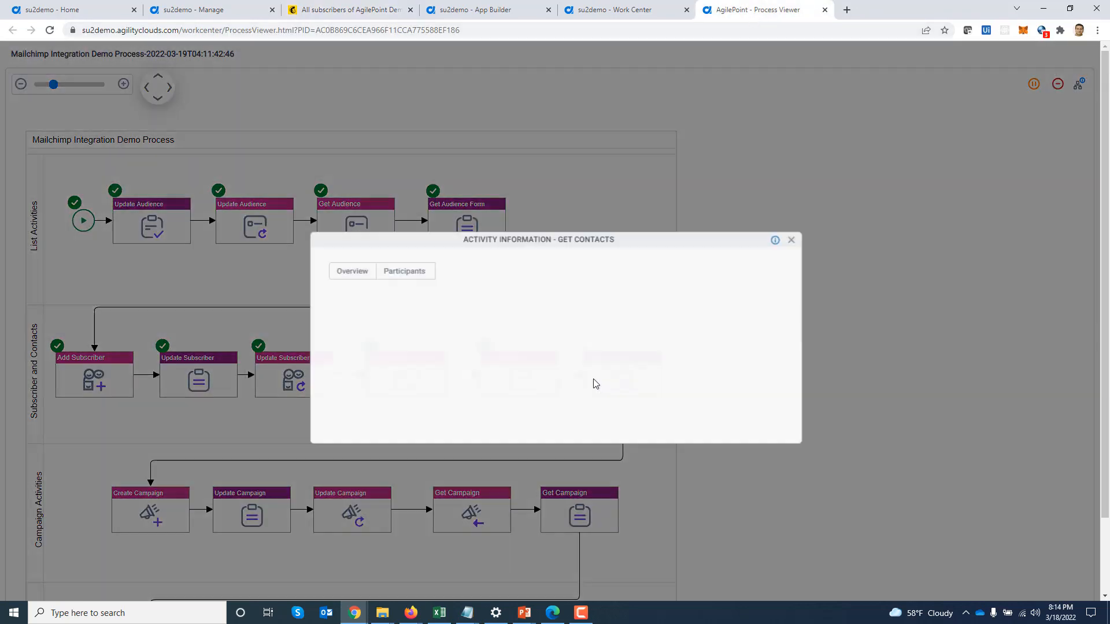
{"action": "left_click", "coordinate": [395, 267]}
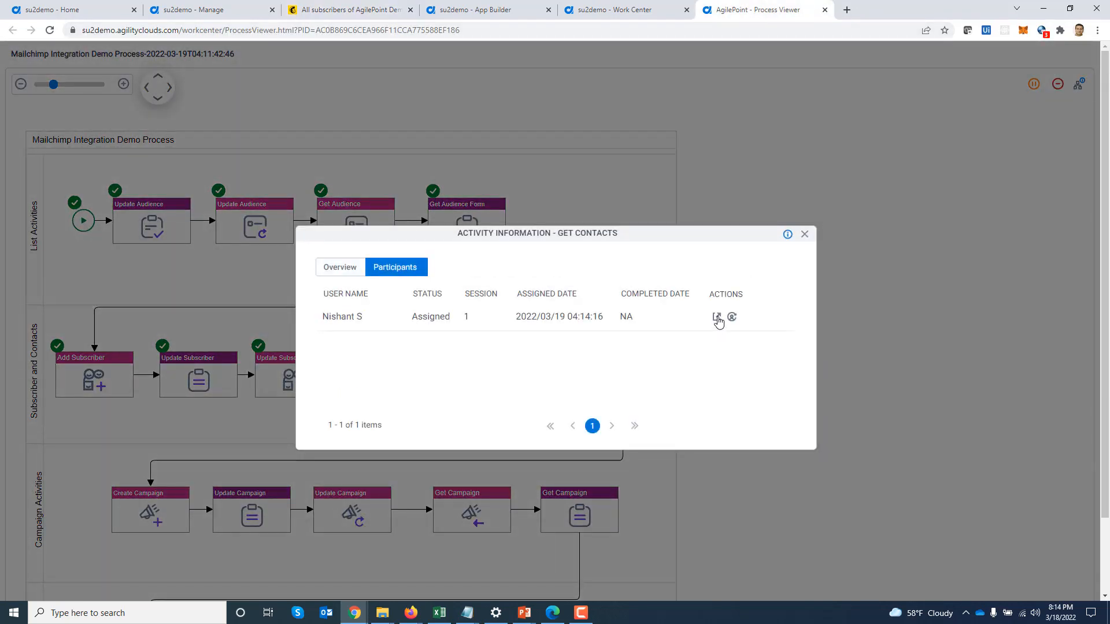
{"action": "left_click", "coordinate": [717, 318]}
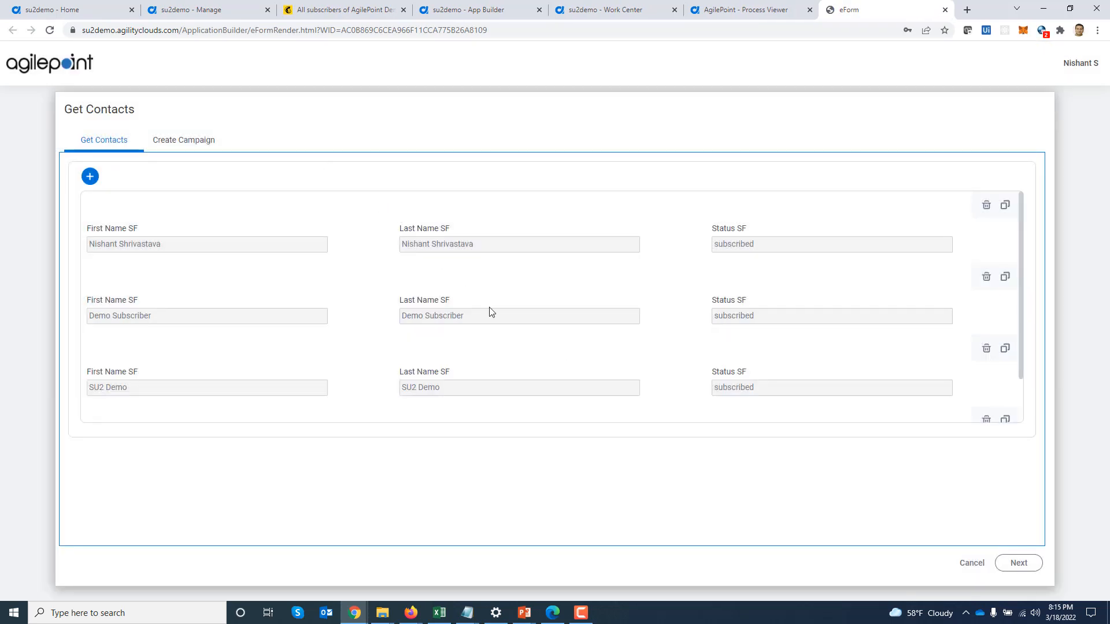
{"action": "scroll", "coordinate": [729, 349], "scroll_direction": "down", "scroll_amount": 2}
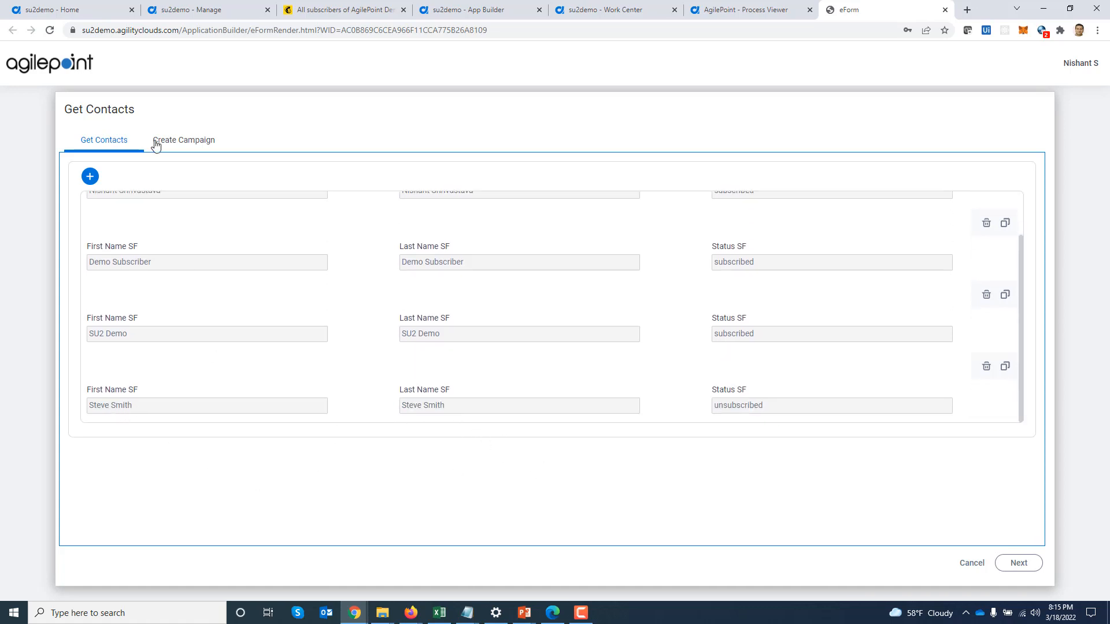
Submit a new campaign 'Demo Campaign' with subject 'demo subject line', from name and reply-to address
{"action": "left_click", "coordinate": [196, 142]}
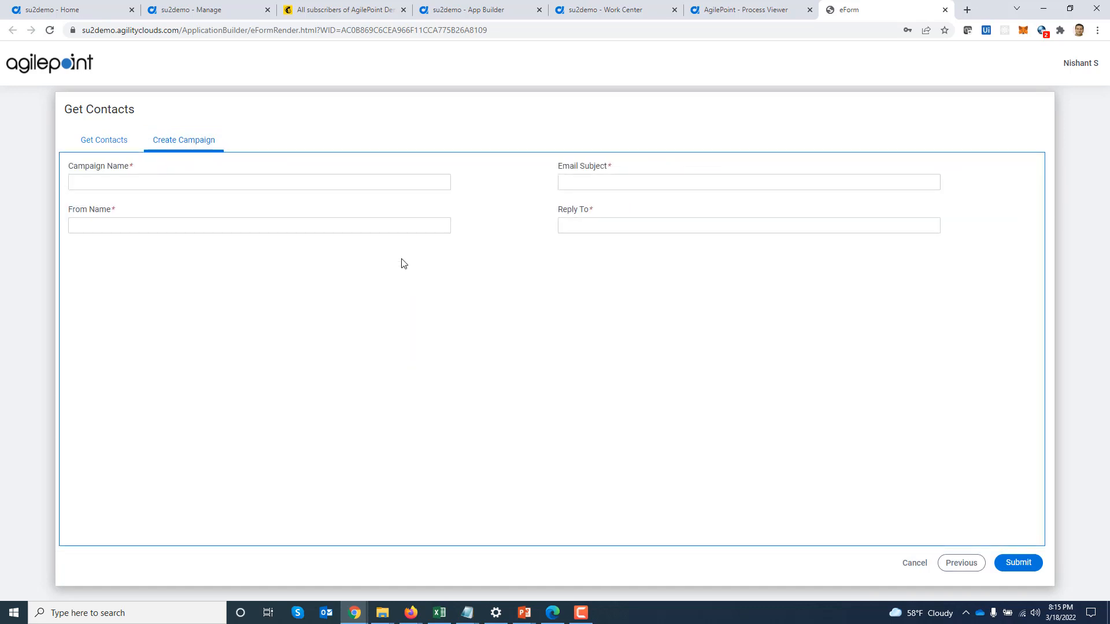
{"action": "key", "text": "Tab"}
{"action": "type", "text": "Demo"}
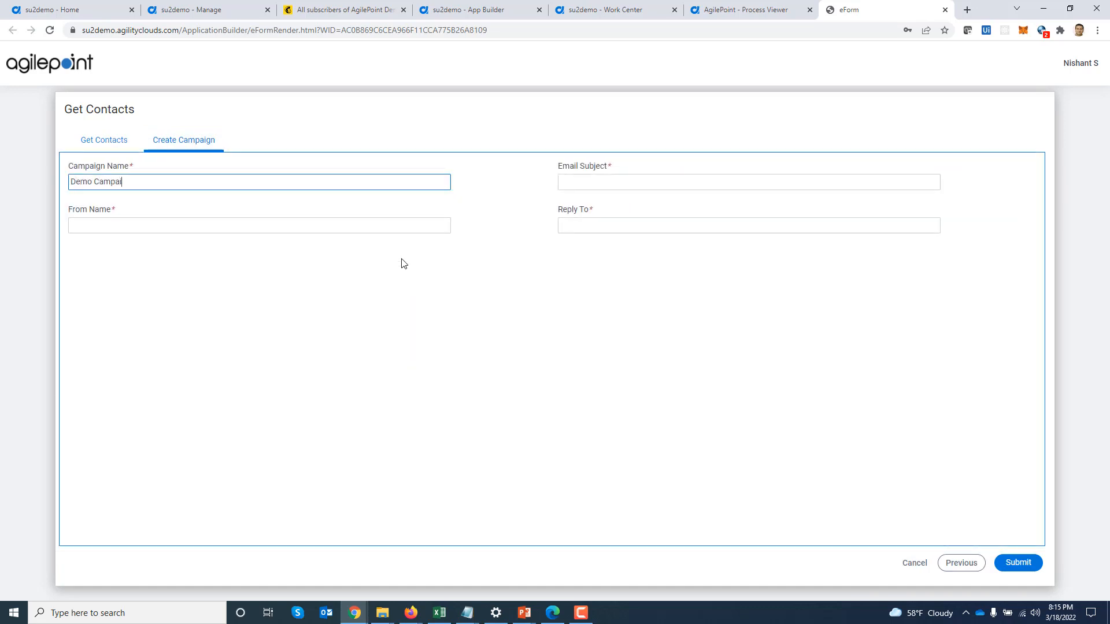
{"action": "key", "text": "Tab"}
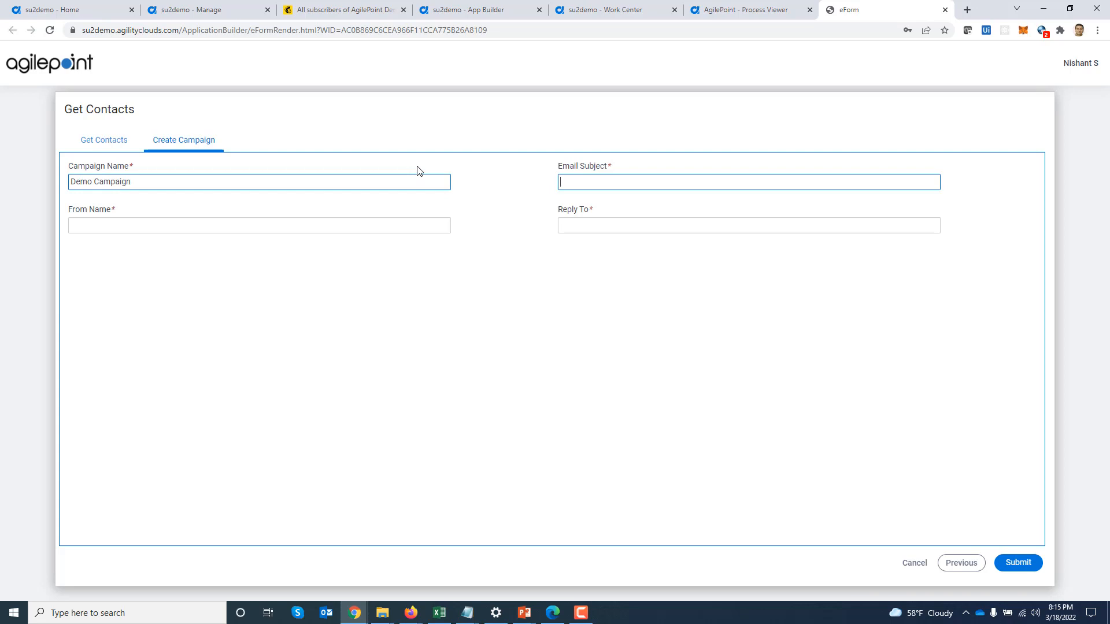
{"action": "type", "text": "demo subject line"}
{"action": "key", "text": "Tab"}
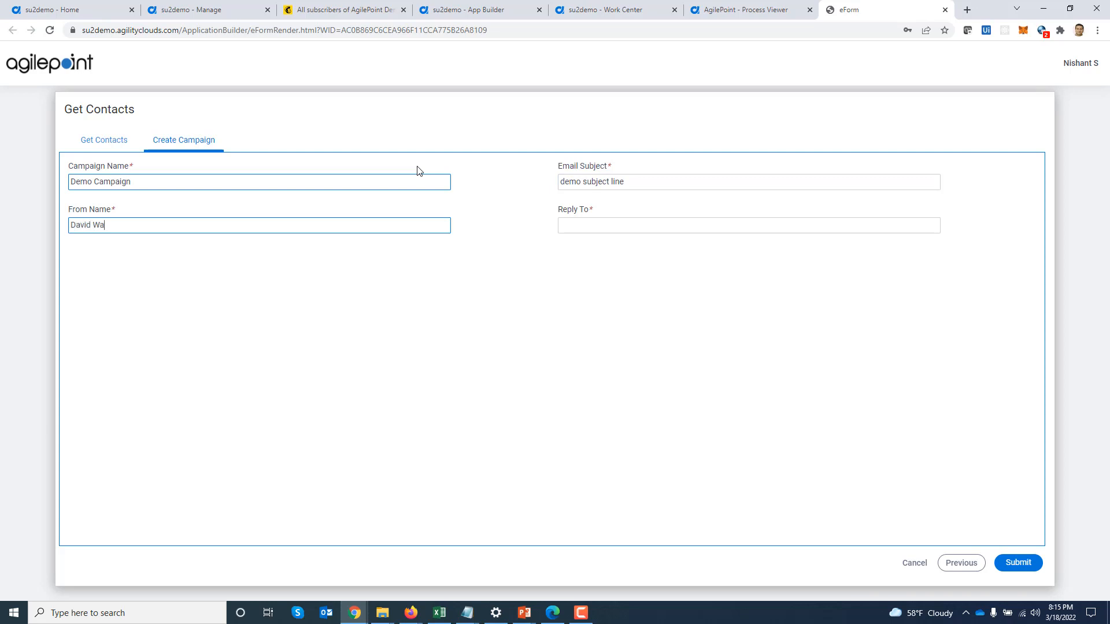
{"action": "key", "text": "Tab"}
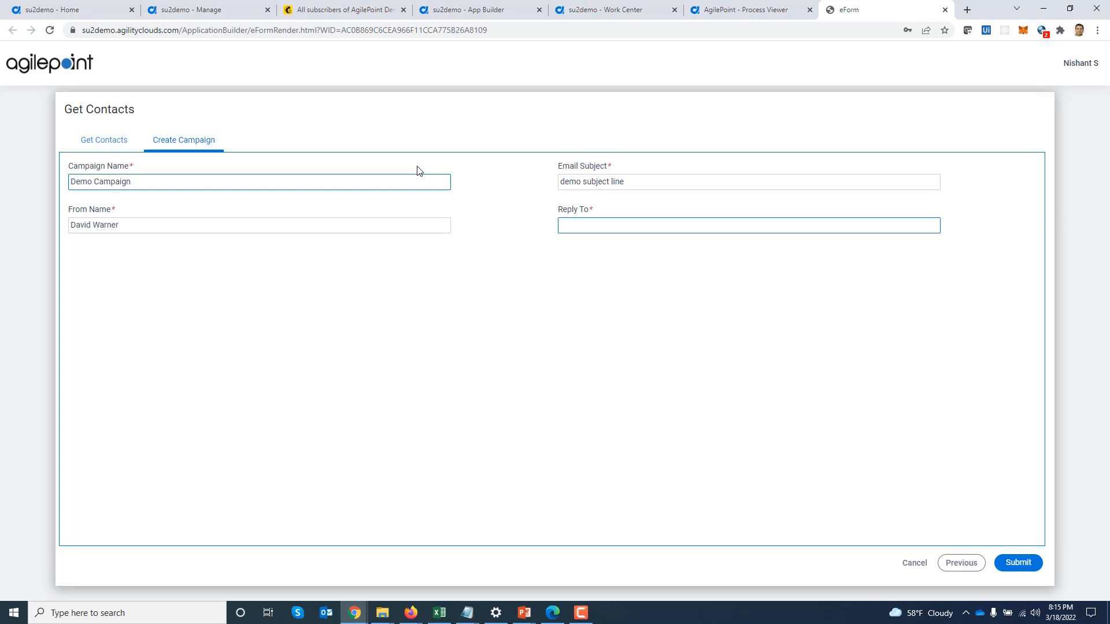
{"action": "left_click", "coordinate": [1020, 565]}
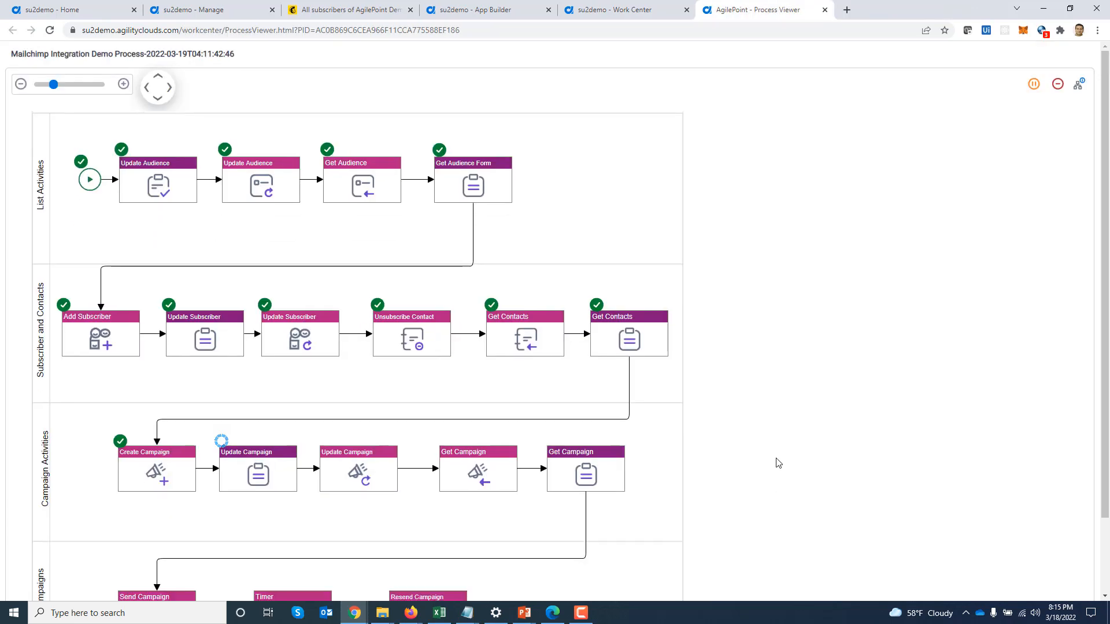
{"action": "left_click_drag", "start_coordinate": [773, 462], "coordinate": [816, 384]}
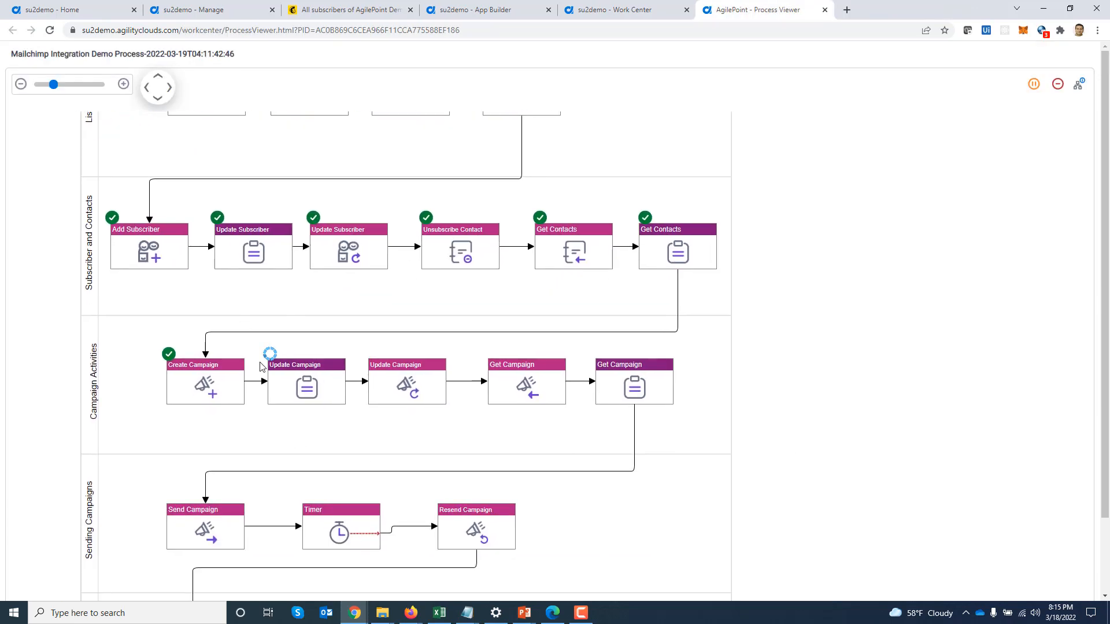
Inspect the Demo Campaign draft in Mailchimp: 3 recipients, subject 'demo subject line', no sender
{"action": "left_click", "coordinate": [323, 11]}
{"action": "left_click", "coordinate": [58, 306]}
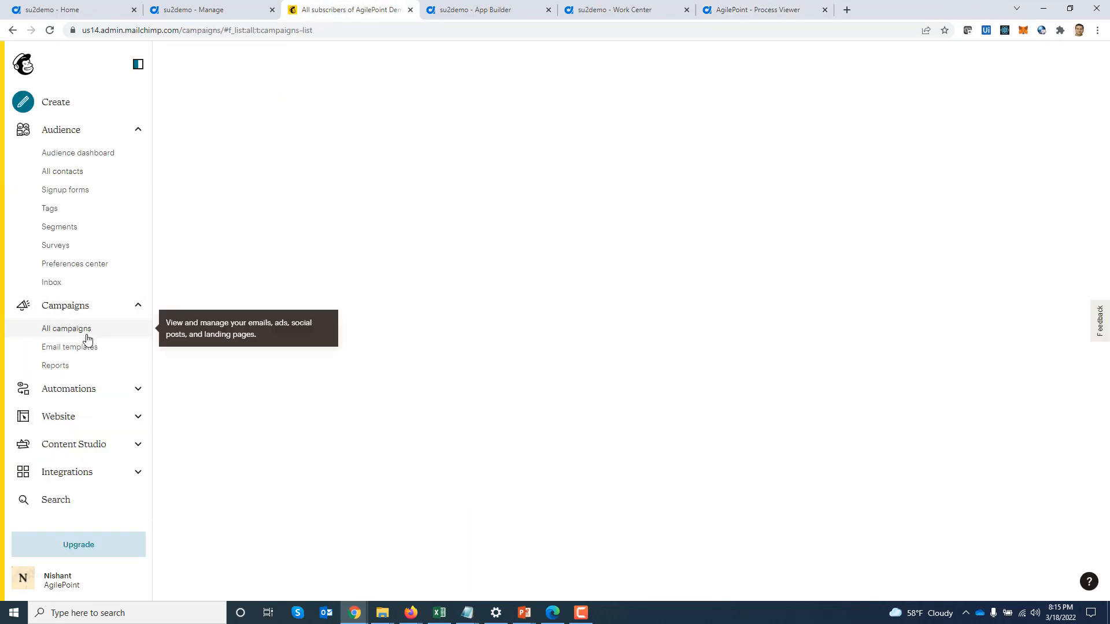
{"action": "left_click", "coordinate": [77, 329]}
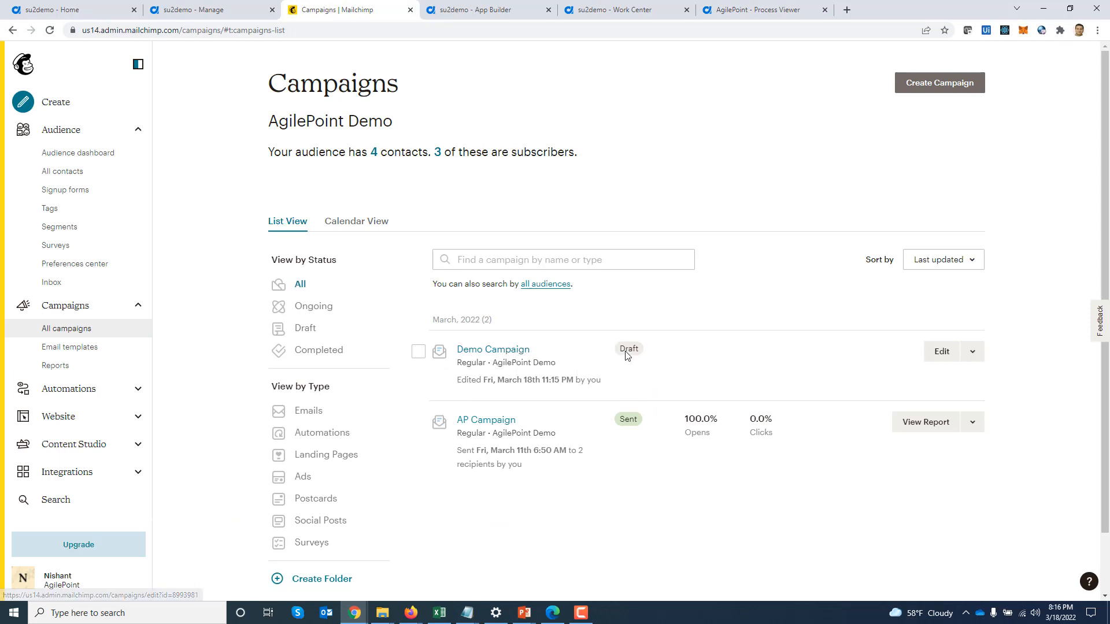
{"action": "left_click", "coordinate": [518, 350]}
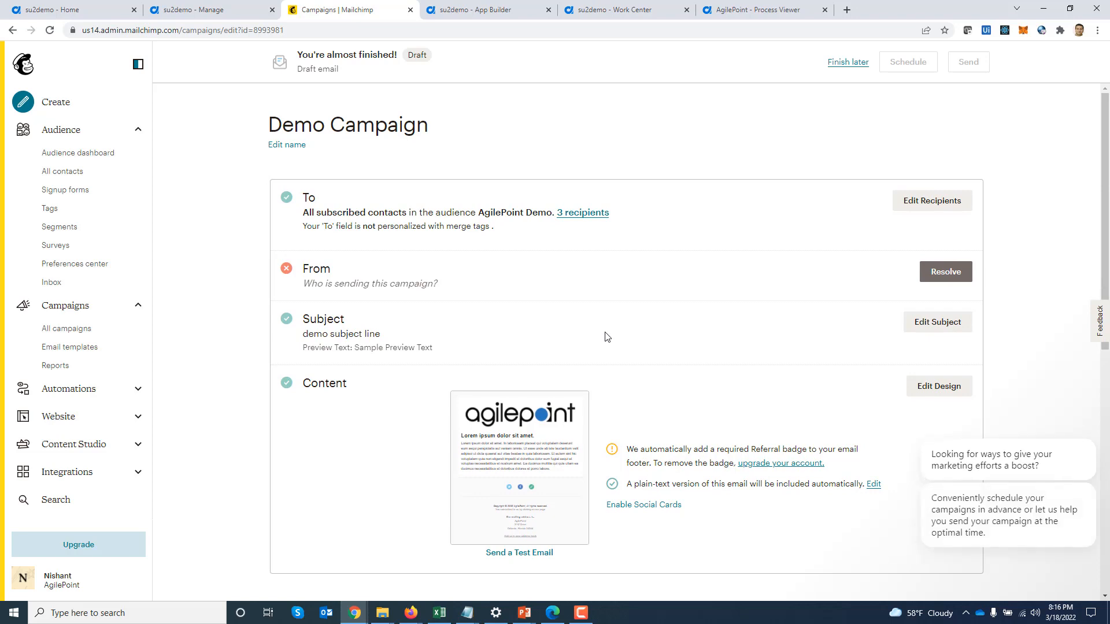
{"action": "left_click", "coordinate": [754, 13]}
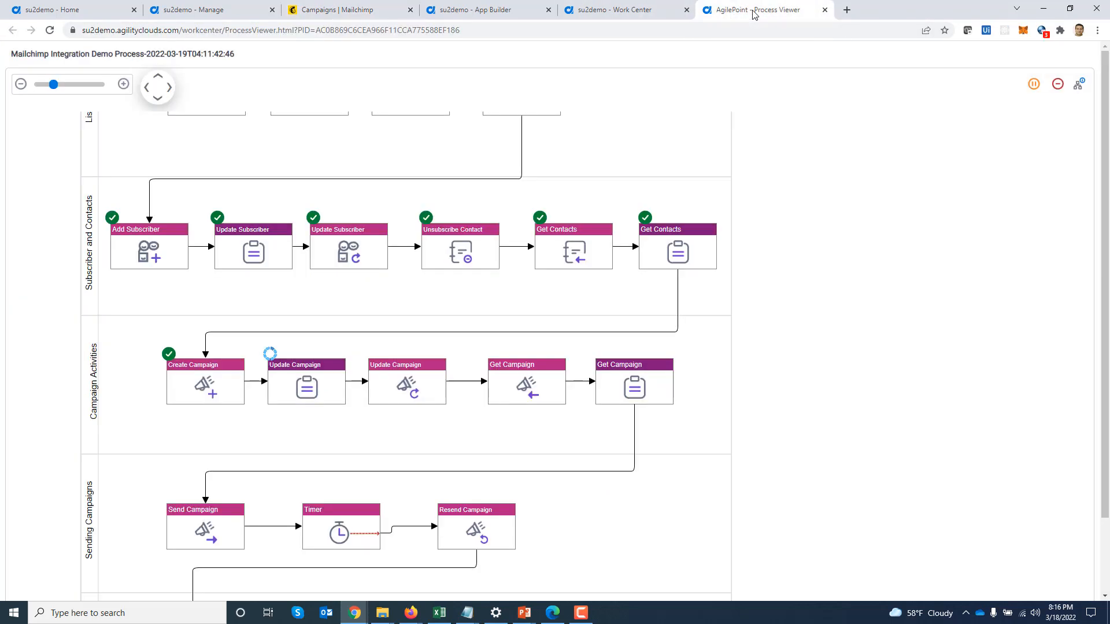
Open the Update Campaign task form from the activity's Participants list
{"action": "left_click", "coordinate": [314, 381]}
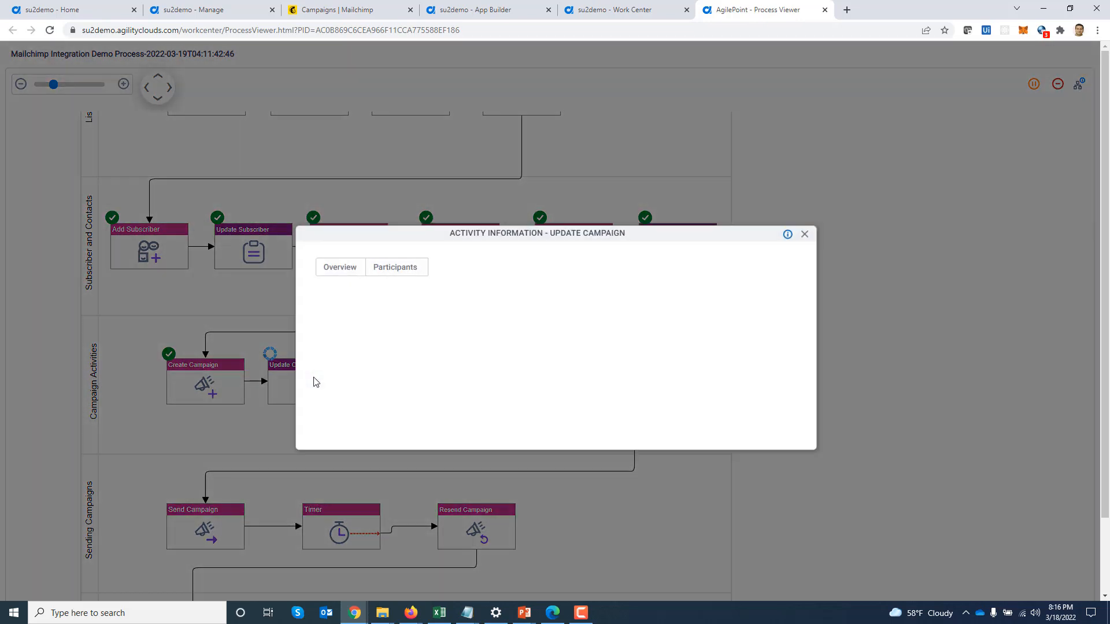
{"action": "left_click", "coordinate": [390, 269]}
{"action": "left_click", "coordinate": [716, 318]}
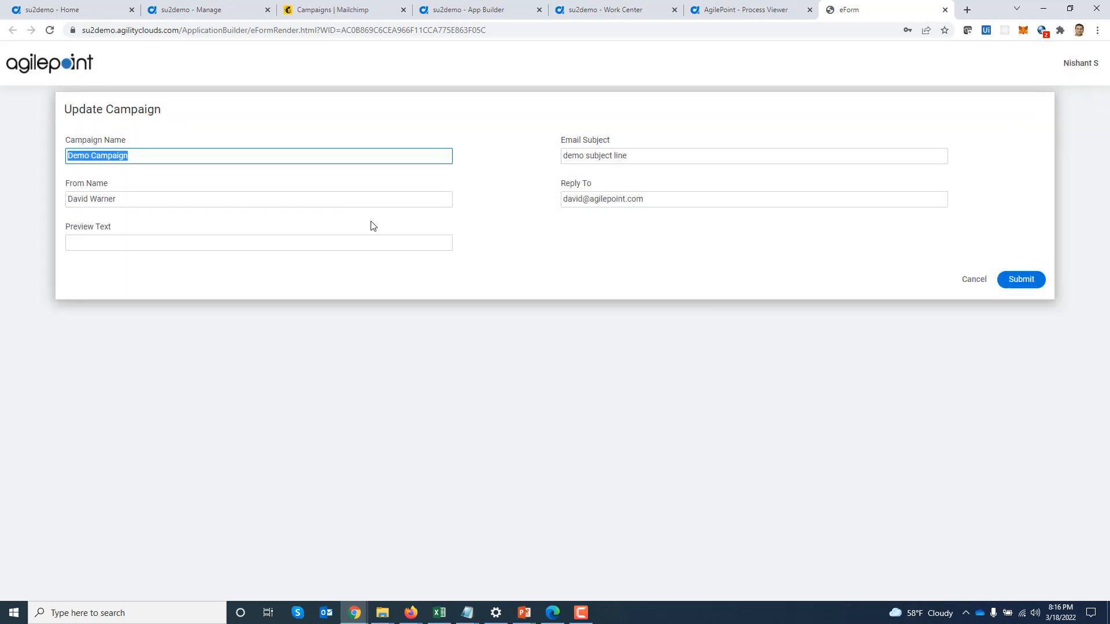
Rename the campaign to 'New Demo Campaign', update the subject, add preview text, and submit
{"action": "left_click", "coordinate": [179, 154]}
{"action": "key", "text": "Home"}
{"action": "type", "text": "New"}
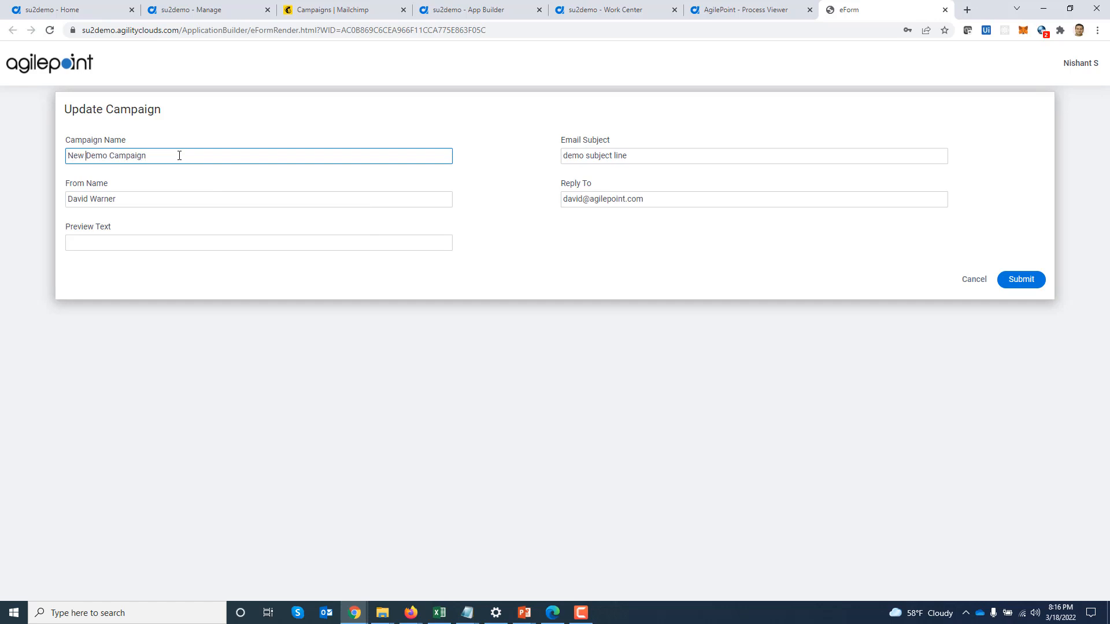
{"action": "left_click", "coordinate": [634, 158]}
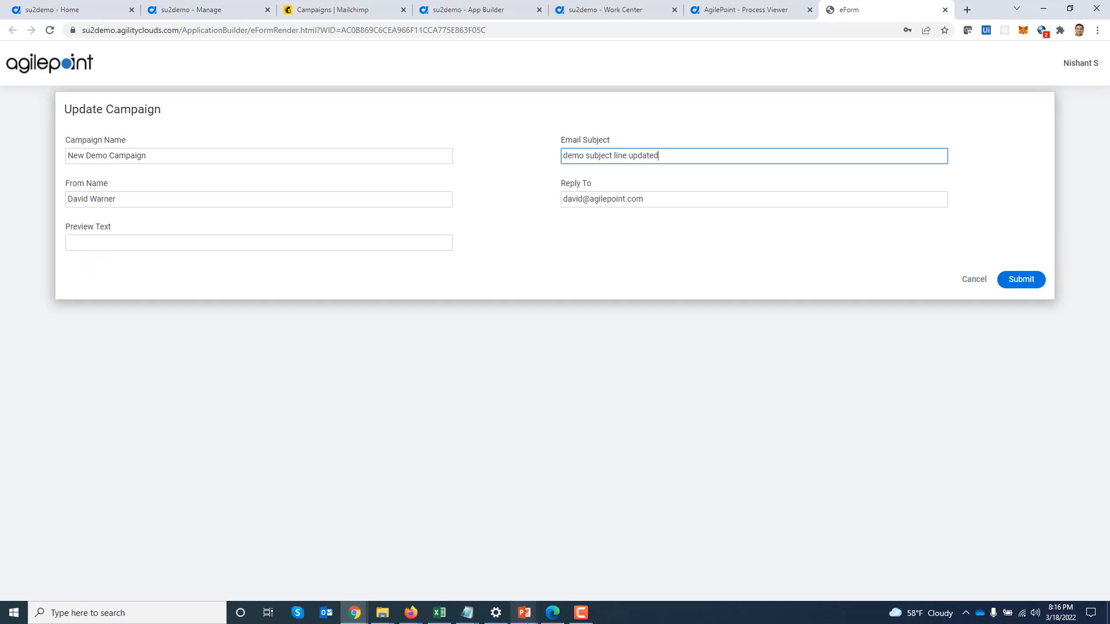
{"action": "left_click", "coordinate": [250, 243]}
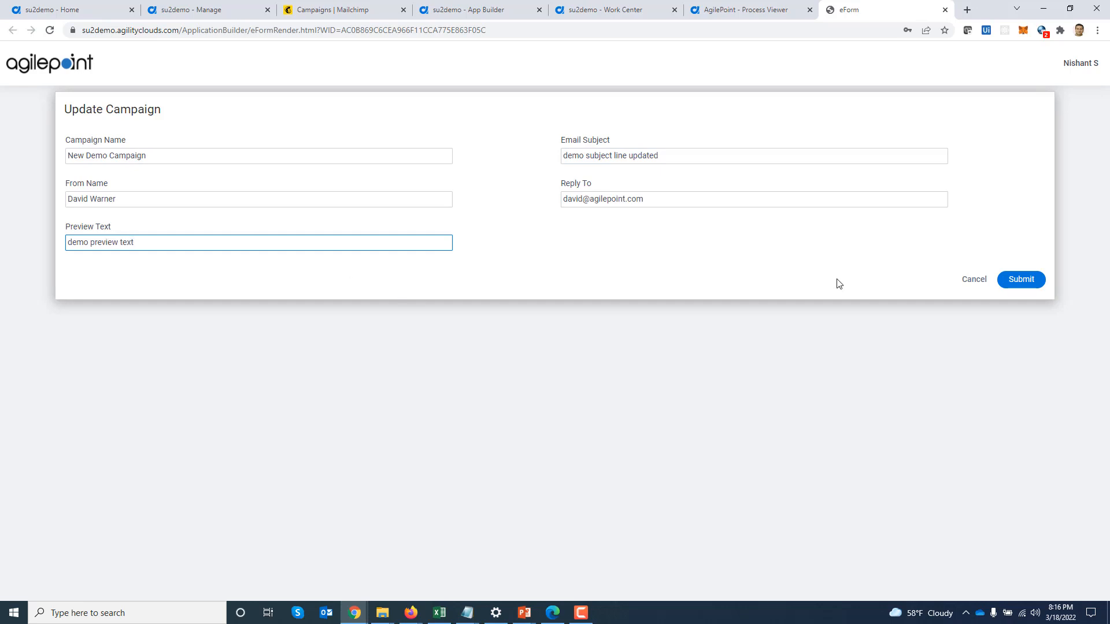
{"action": "left_click", "coordinate": [1028, 282]}
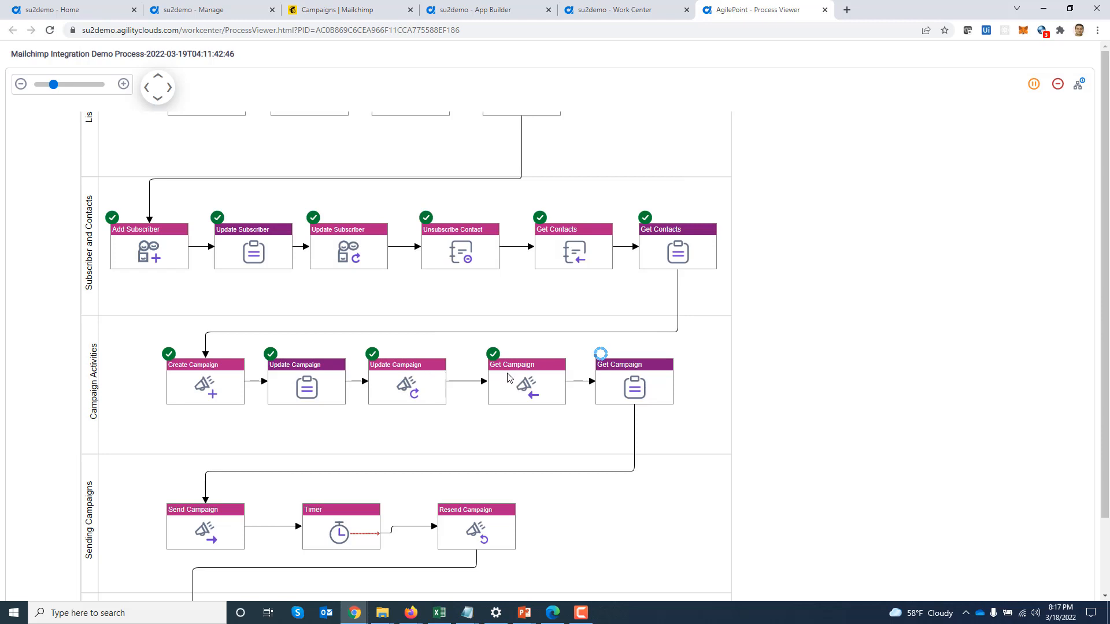
Reload the Mailchimp draft to confirm 'New Demo Campaign', 'demo subject line updated' and 'demo preview text'
{"action": "left_click", "coordinate": [324, 12]}
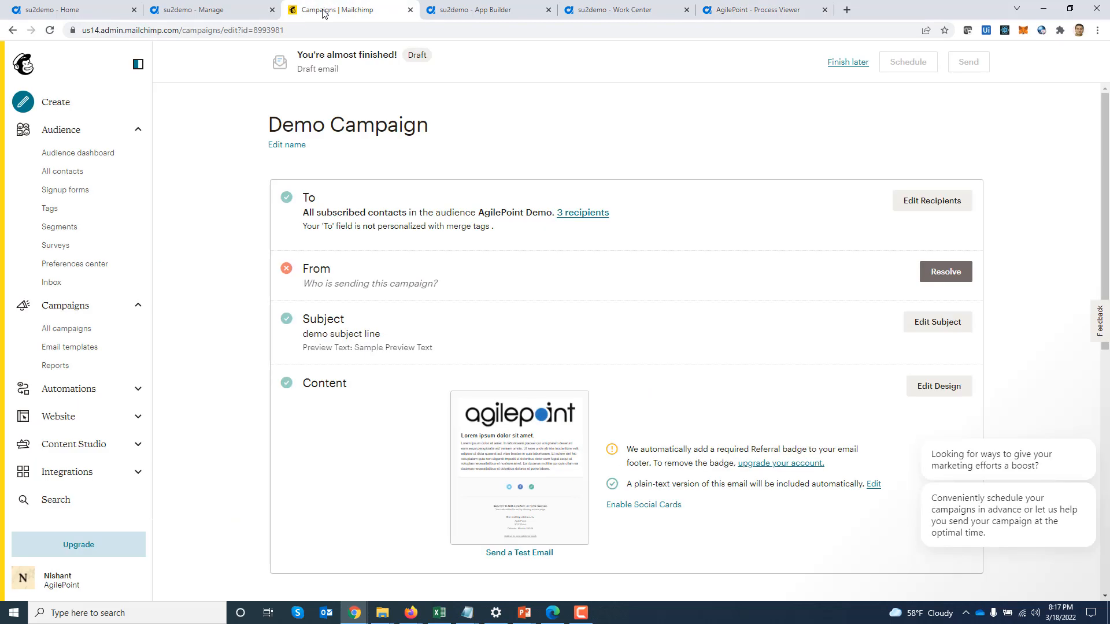
{"action": "left_click", "coordinate": [50, 30]}
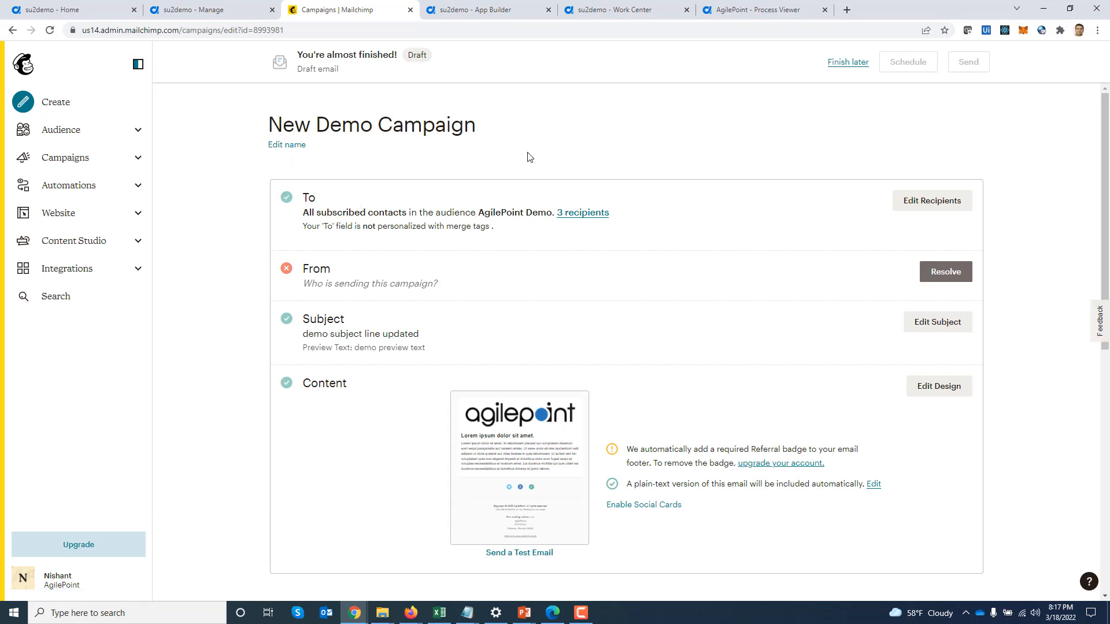
{"action": "left_click", "coordinate": [749, 16]}
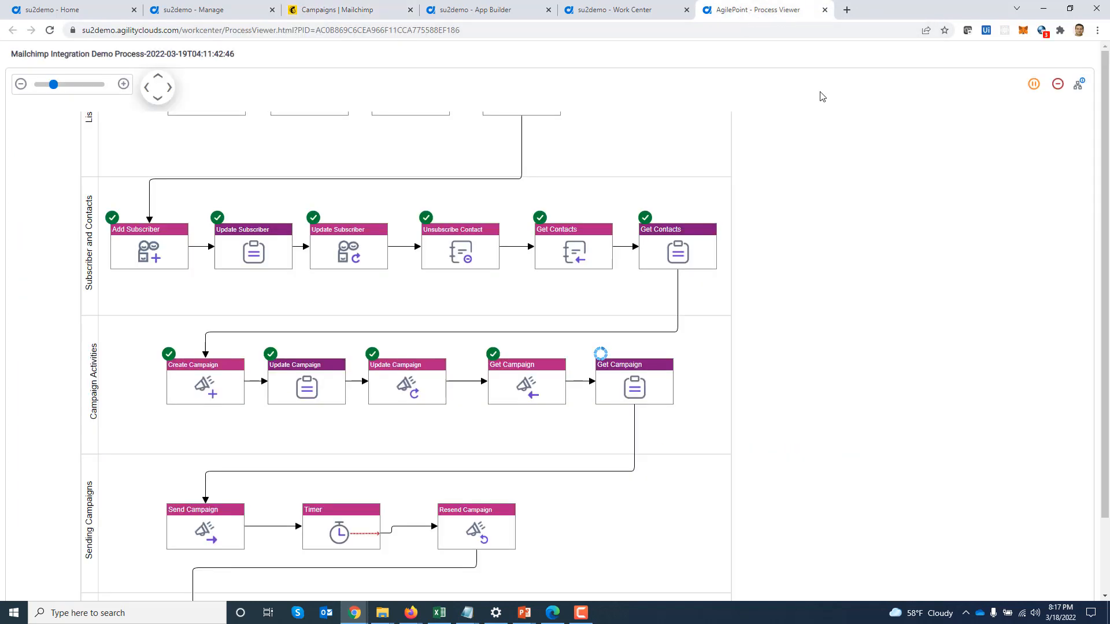
Open the Get Campaign task from its Participants list and submit the form
{"action": "left_click", "coordinate": [623, 402]}
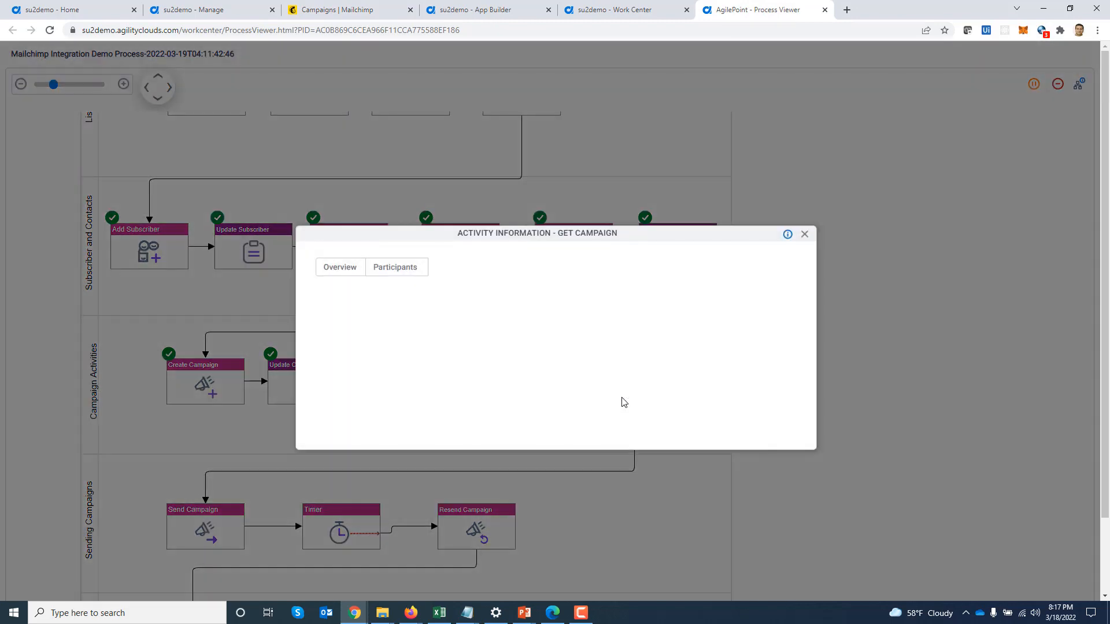
{"action": "left_click", "coordinate": [804, 234]}
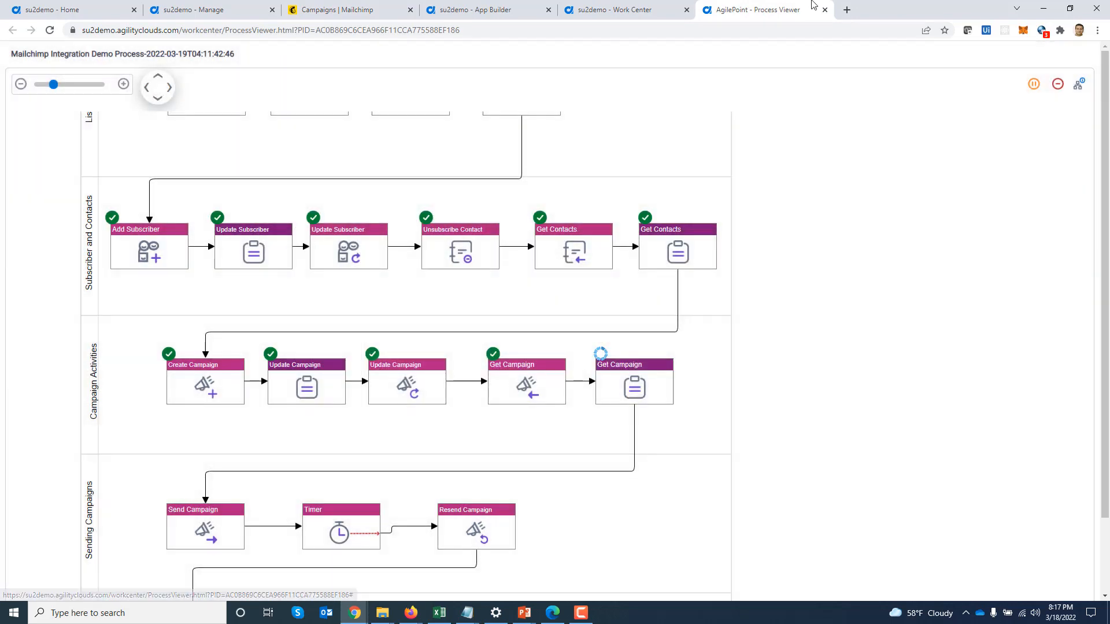
{"action": "left_click", "coordinate": [658, 383]}
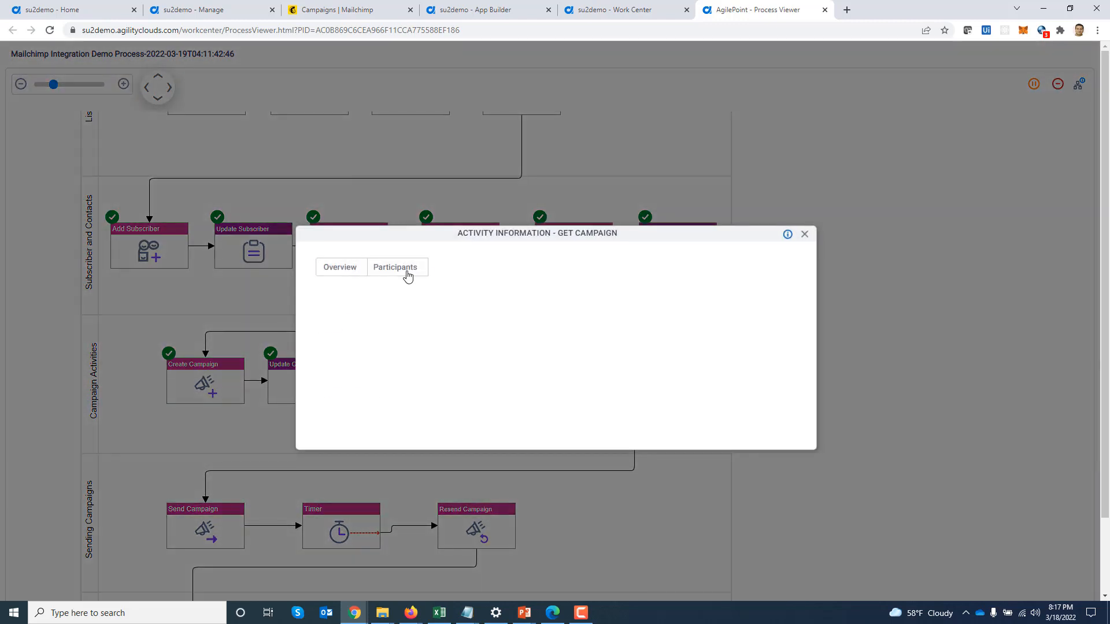
{"action": "left_click", "coordinate": [408, 272]}
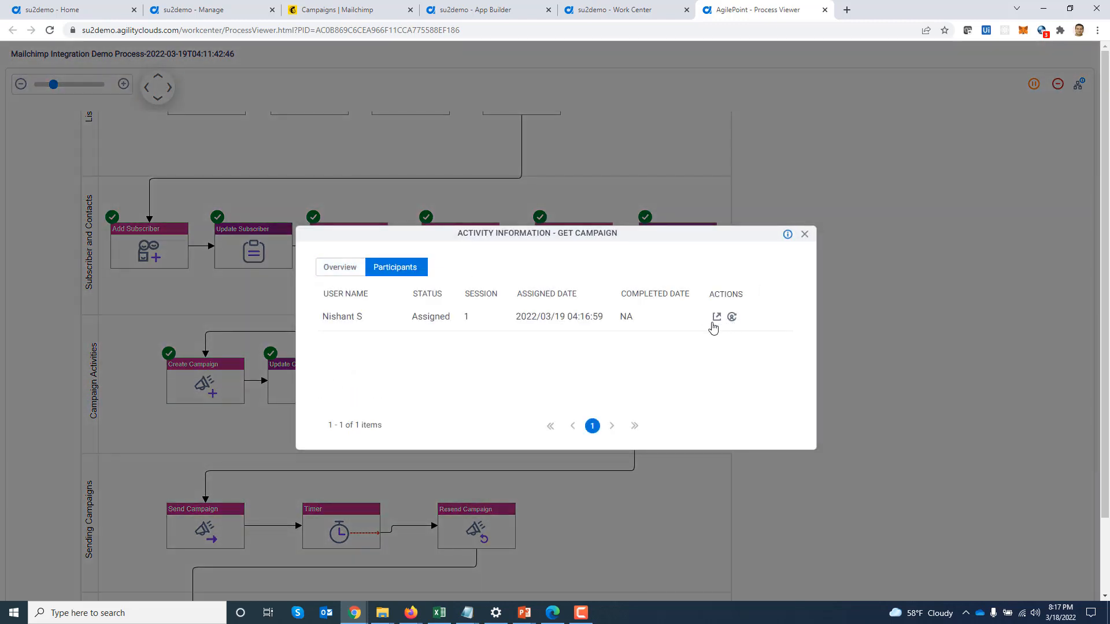
{"action": "left_click", "coordinate": [715, 317]}
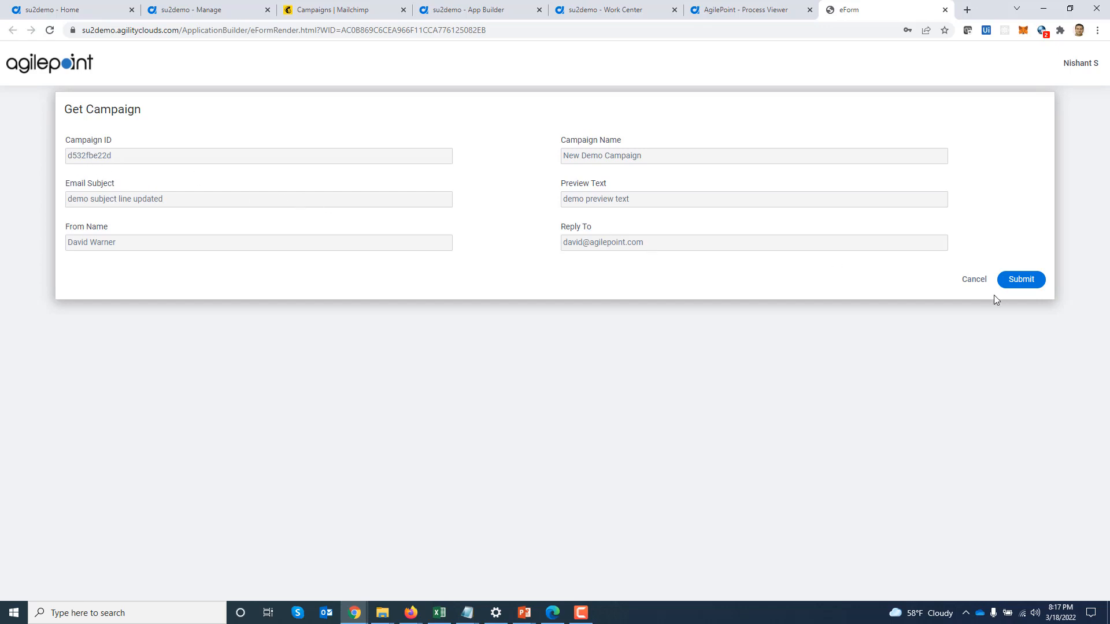
{"action": "left_click", "coordinate": [1029, 282]}
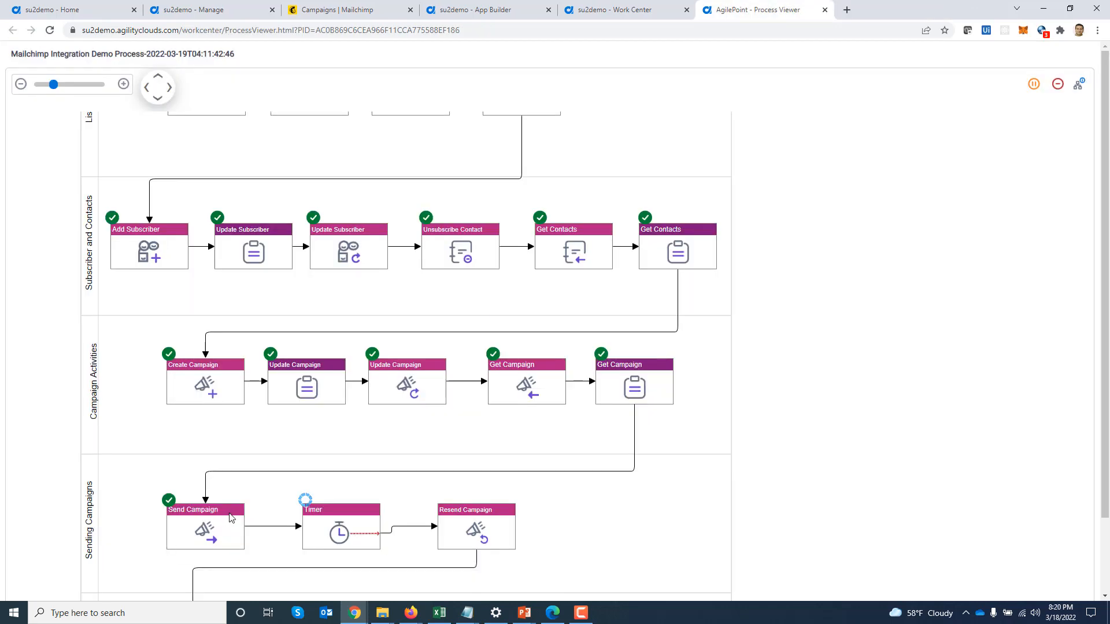
Confirm in Mailchimp's campaign list that New Demo Campaign was sent to 3 recipients, then bring up Gmail
{"action": "left_click", "coordinate": [318, 13]}
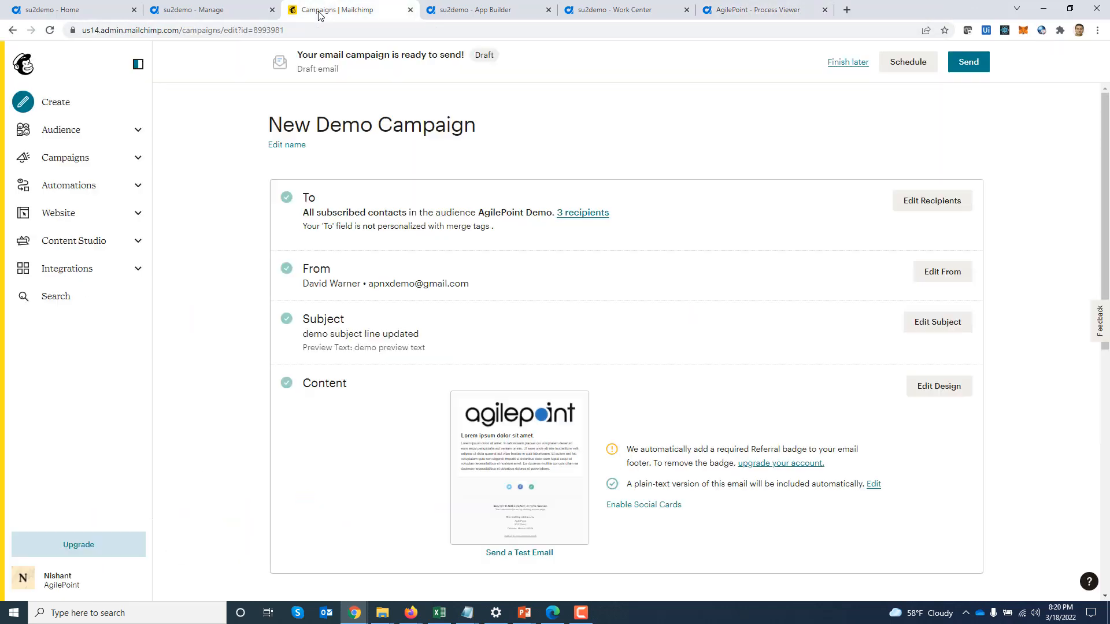
{"action": "left_click", "coordinate": [81, 159]}
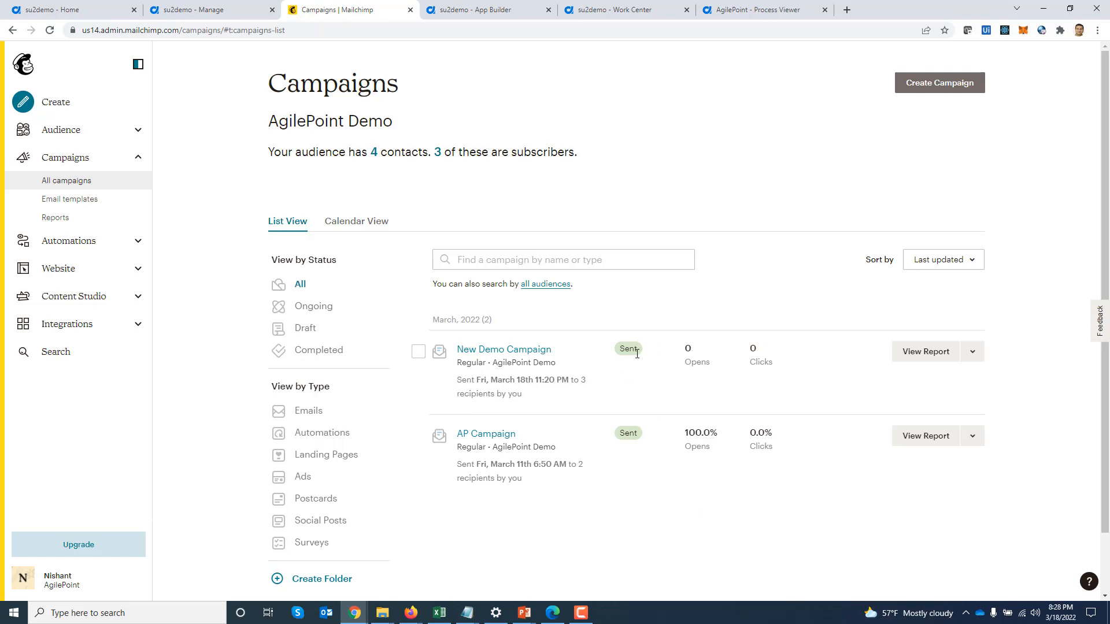
{"action": "left_click", "coordinate": [410, 613]}
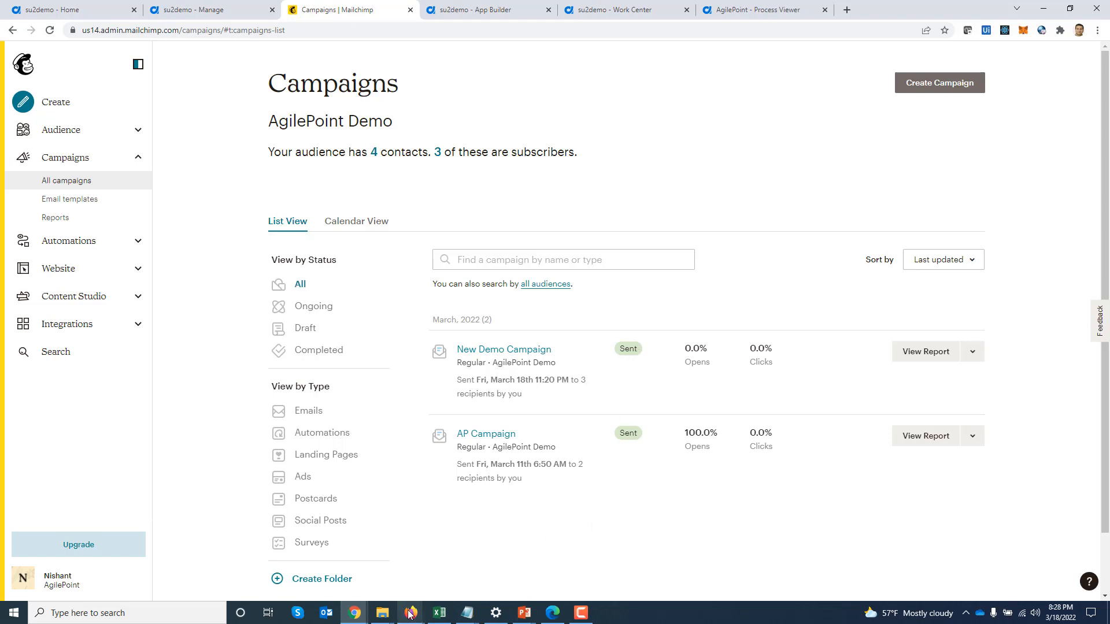
{"action": "left_click", "coordinate": [494, 568]}
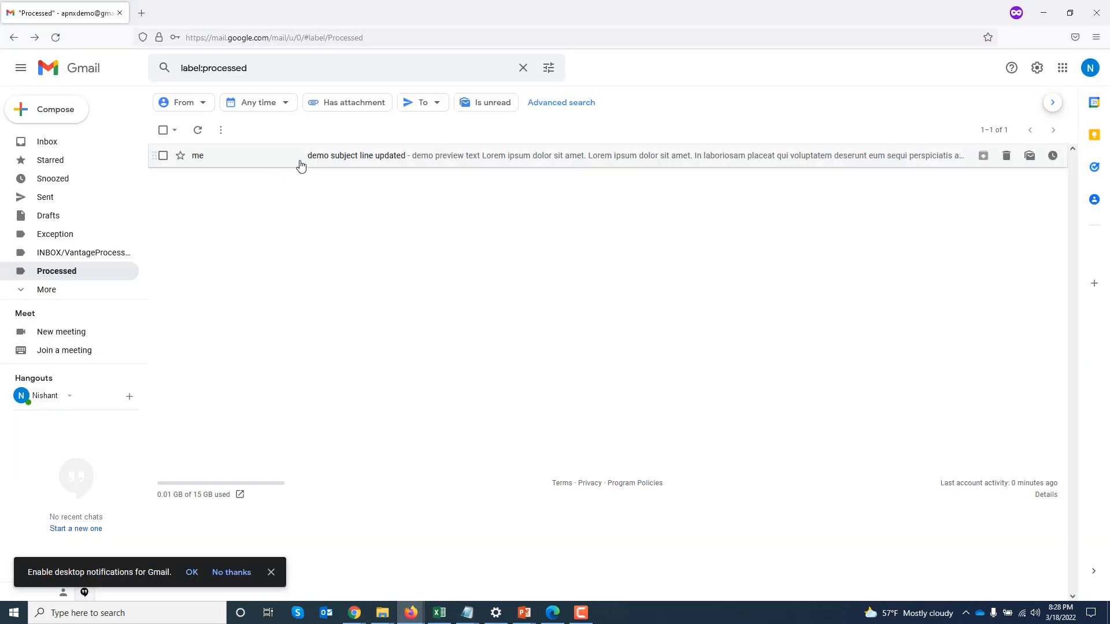
Read through the 'demo subject line updated' email under Gmail's Processed label
{"action": "left_click", "coordinate": [326, 164]}
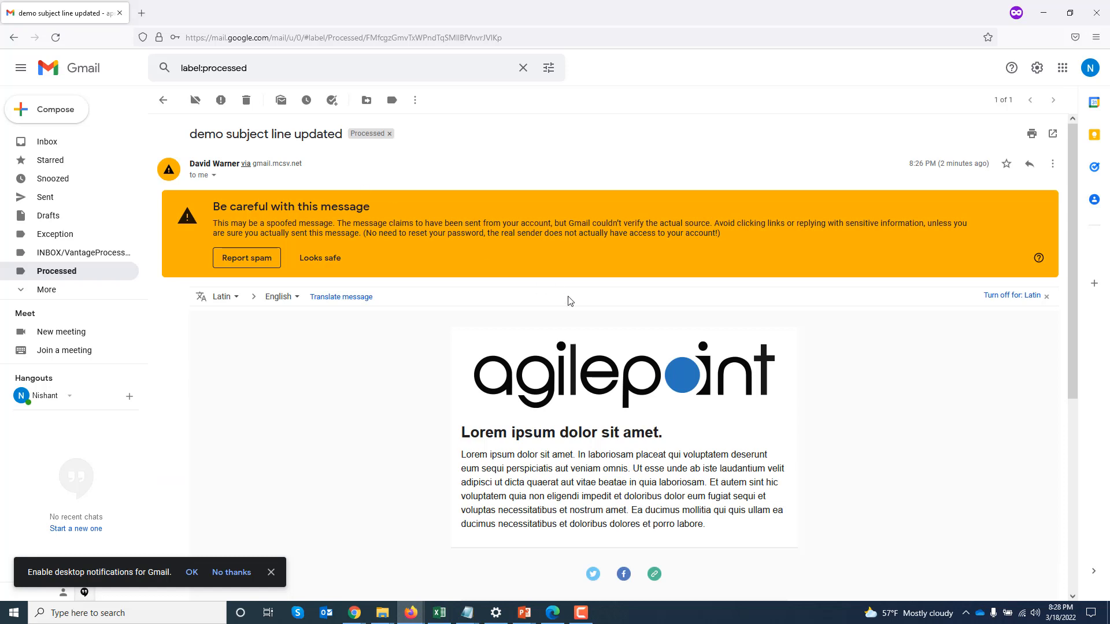
{"action": "scroll", "coordinate": [576, 321], "scroll_direction": "down", "scroll_amount": 2}
{"action": "scroll", "coordinate": [578, 321], "scroll_direction": "down", "scroll_amount": 1}
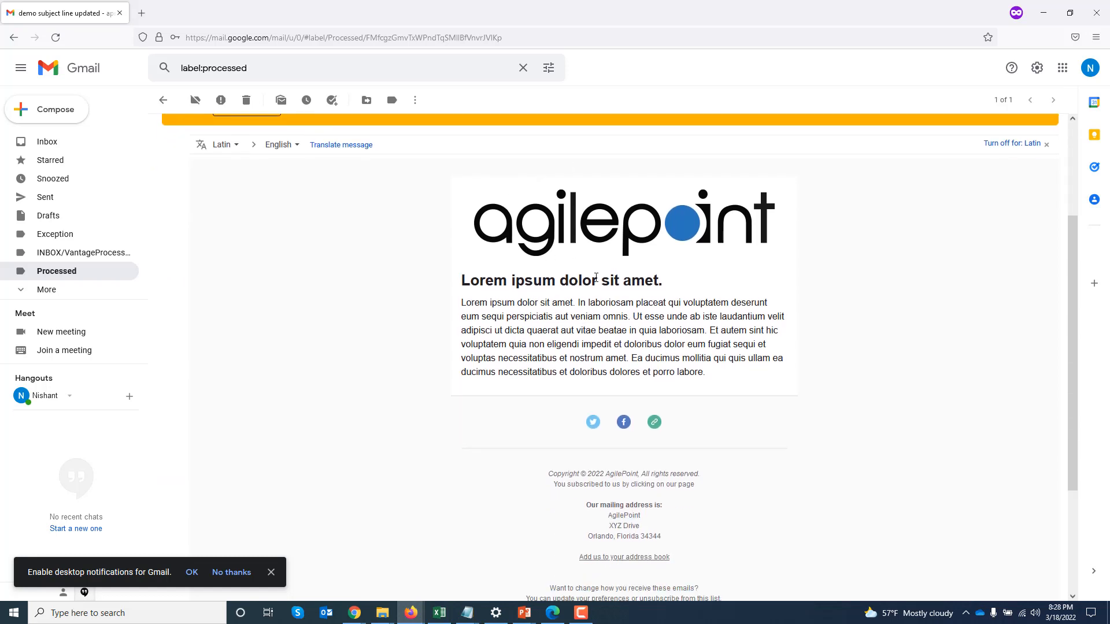
{"action": "scroll", "coordinate": [663, 375], "scroll_direction": "down", "scroll_amount": 1}
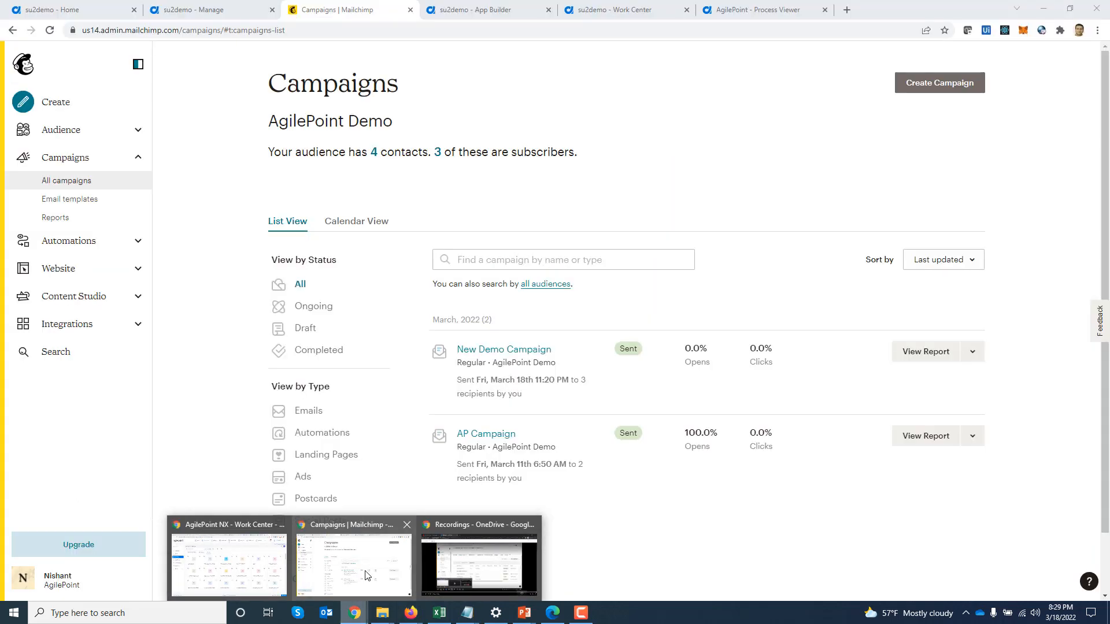
Check the Clean up lane: Resend Campaign and Delete Campaign complete, Timer running
{"action": "left_click", "coordinate": [366, 578]}
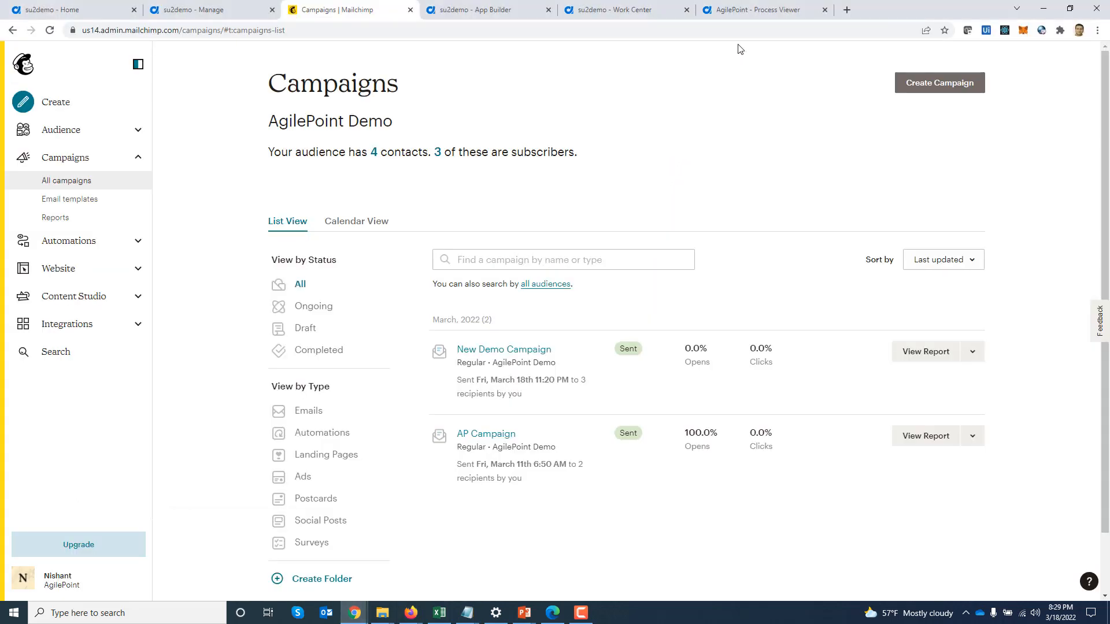
{"action": "left_click", "coordinate": [757, 15]}
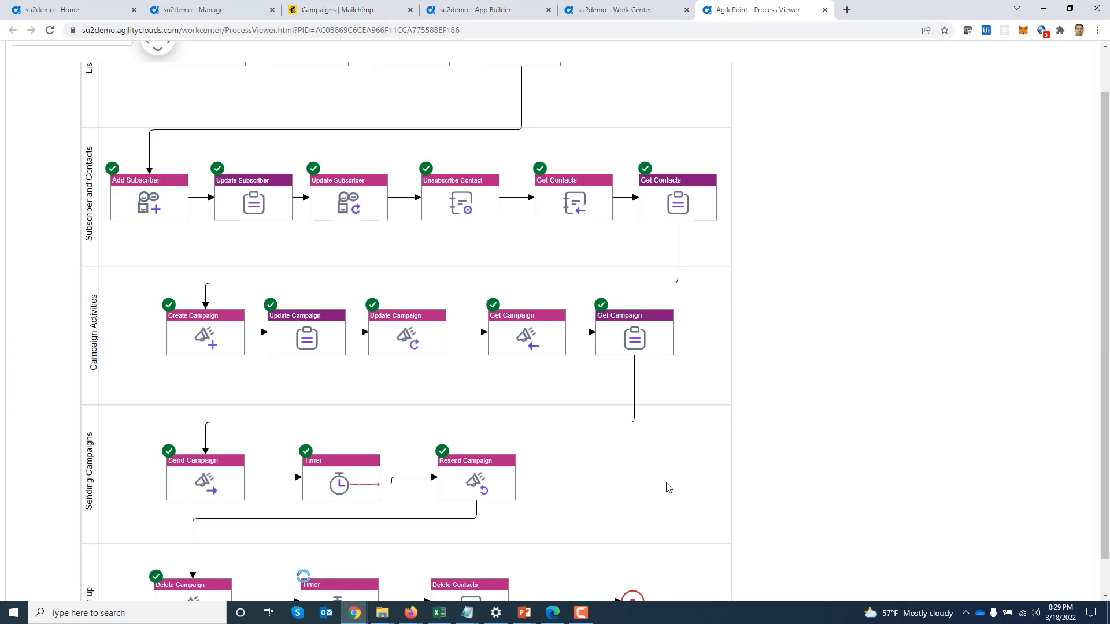
{"action": "scroll", "coordinate": [668, 487], "scroll_direction": "down", "scroll_amount": 1}
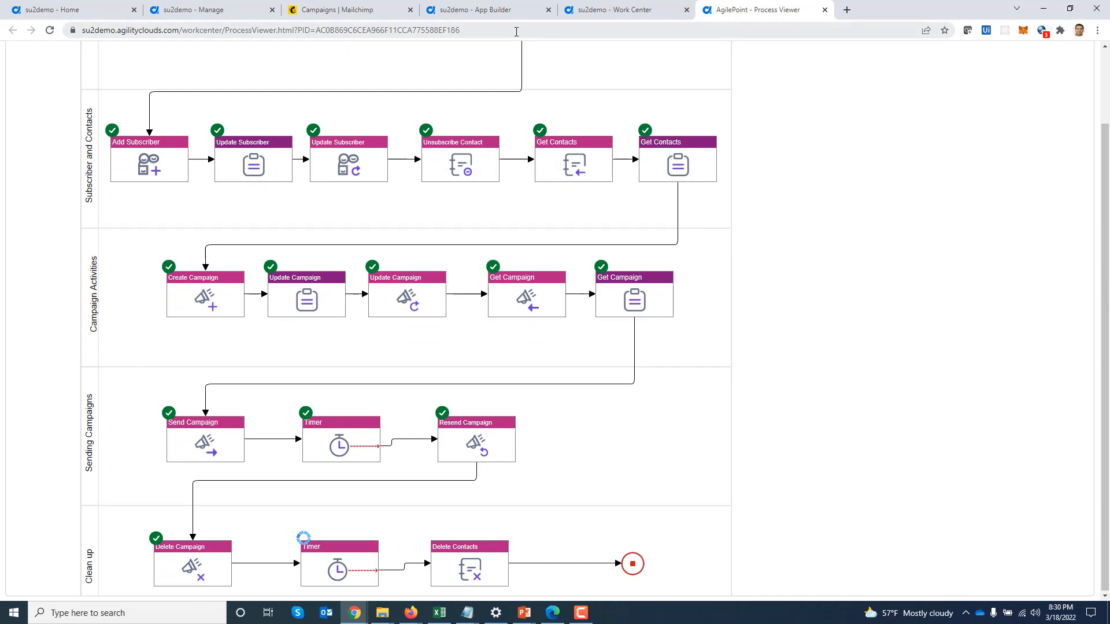
{"action": "left_click", "coordinate": [349, 13]}
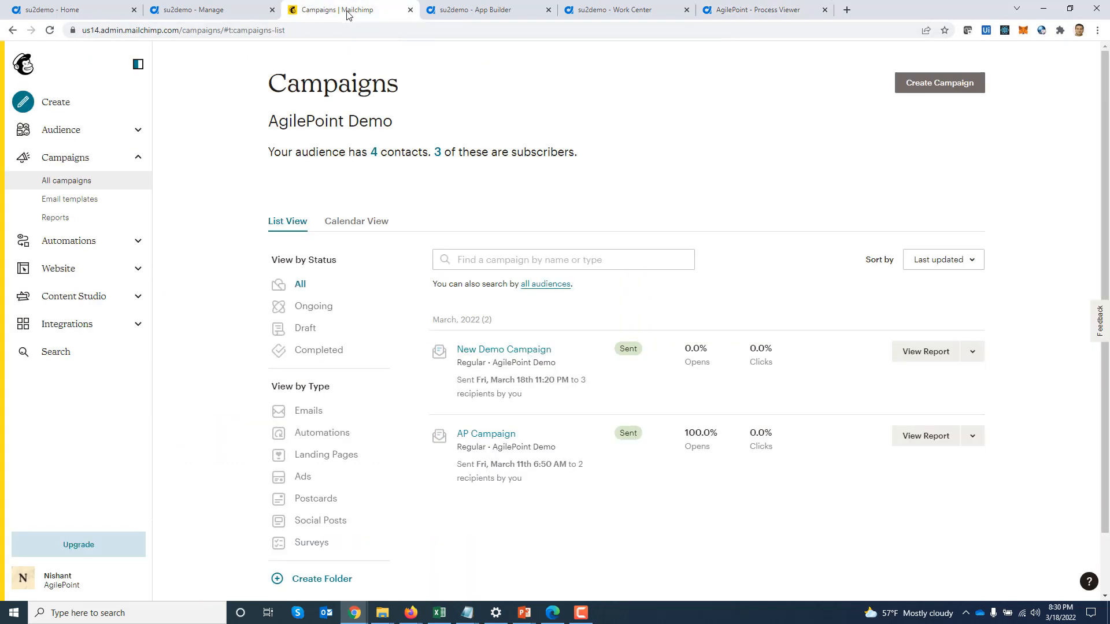
Confirm [Re-sent] New Demo Campaign is Sending, then list the AgilePoint Demo audience's 3 contacts
{"action": "left_click", "coordinate": [49, 32]}
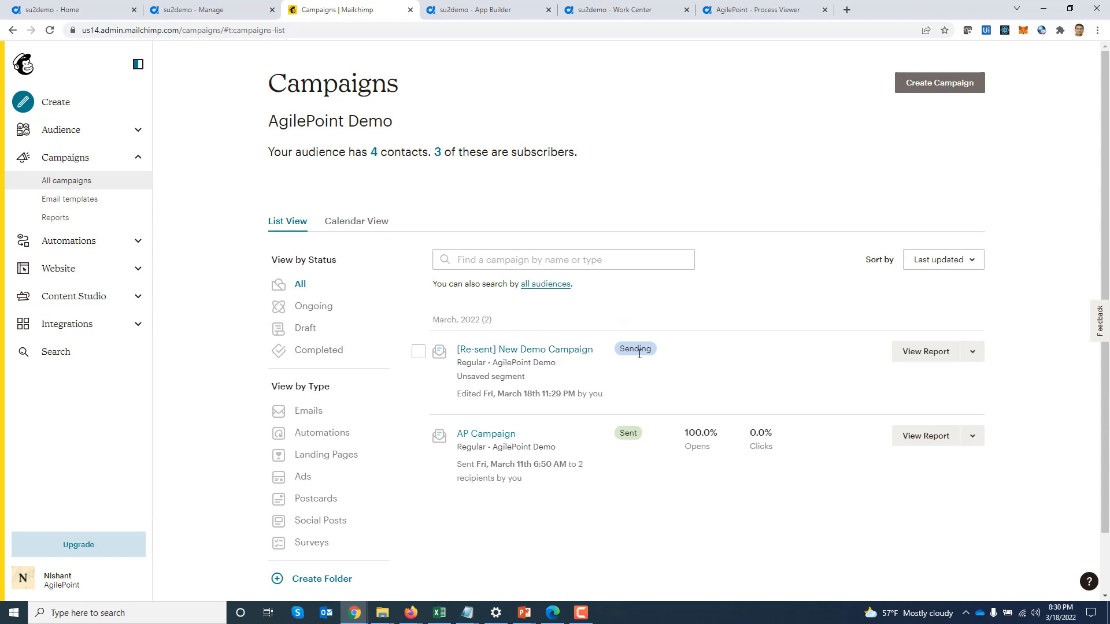
{"action": "left_click", "coordinate": [760, 8]}
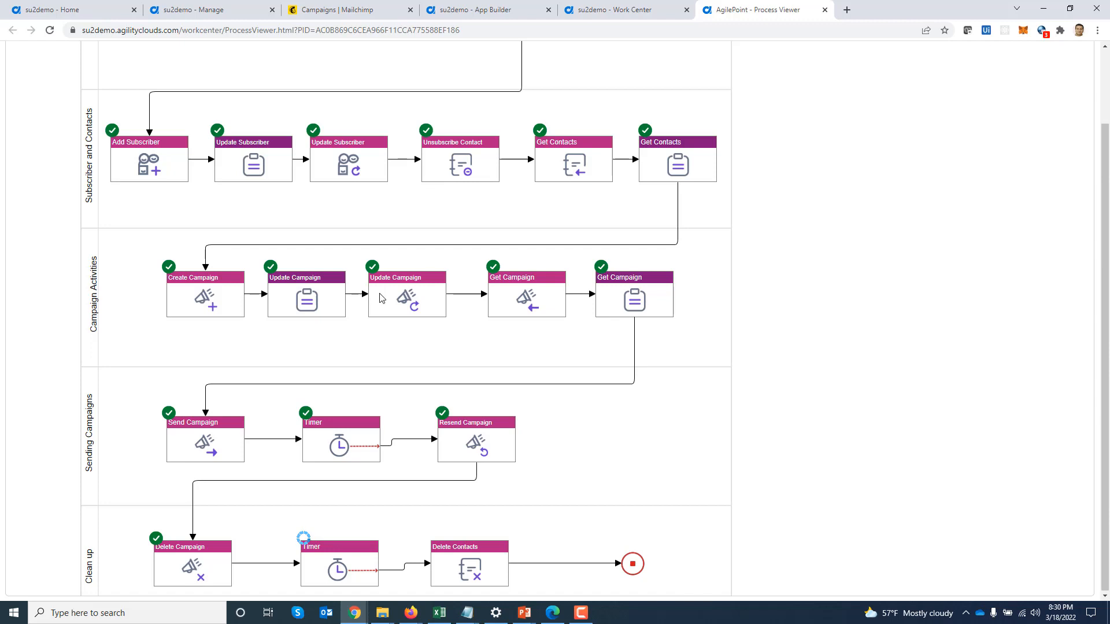
{"action": "left_click", "coordinate": [314, 10]}
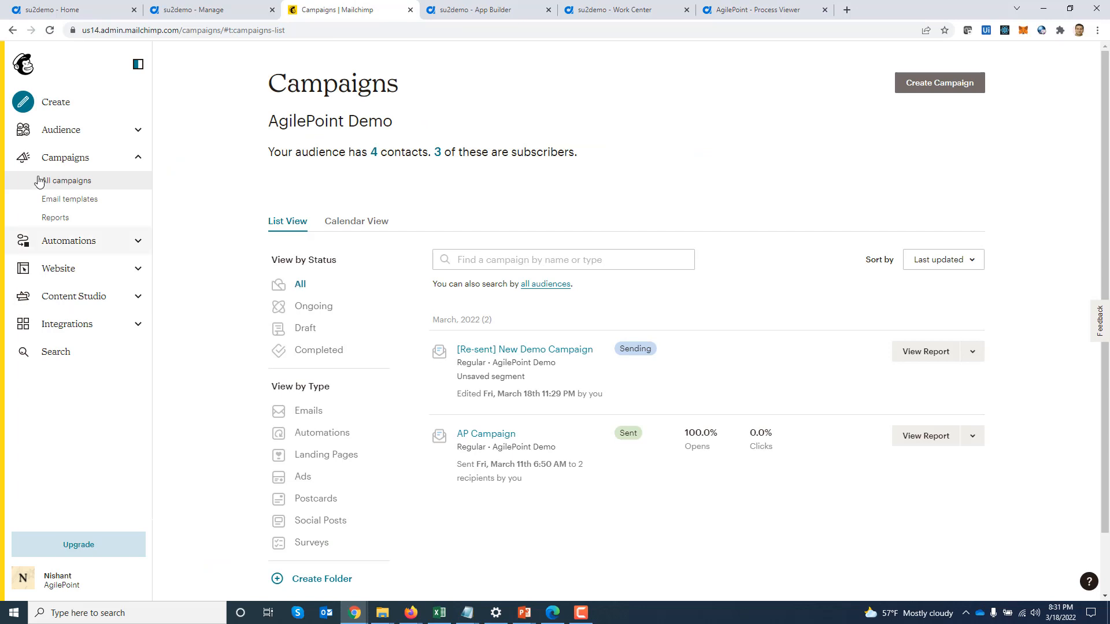
{"action": "left_click", "coordinate": [63, 137]}
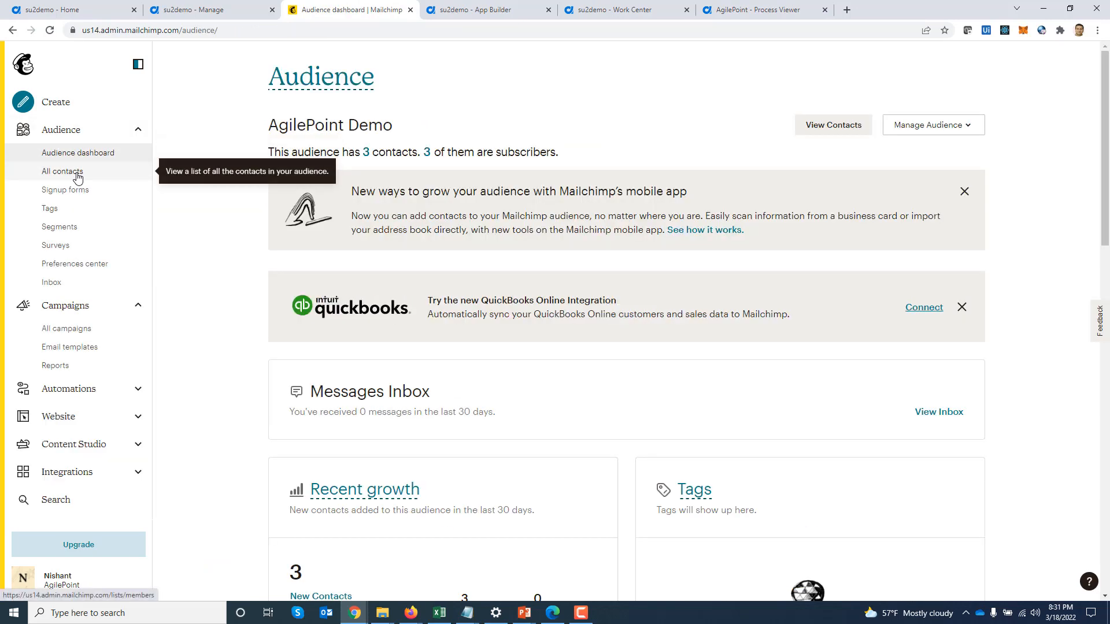
{"action": "left_click", "coordinate": [62, 172]}
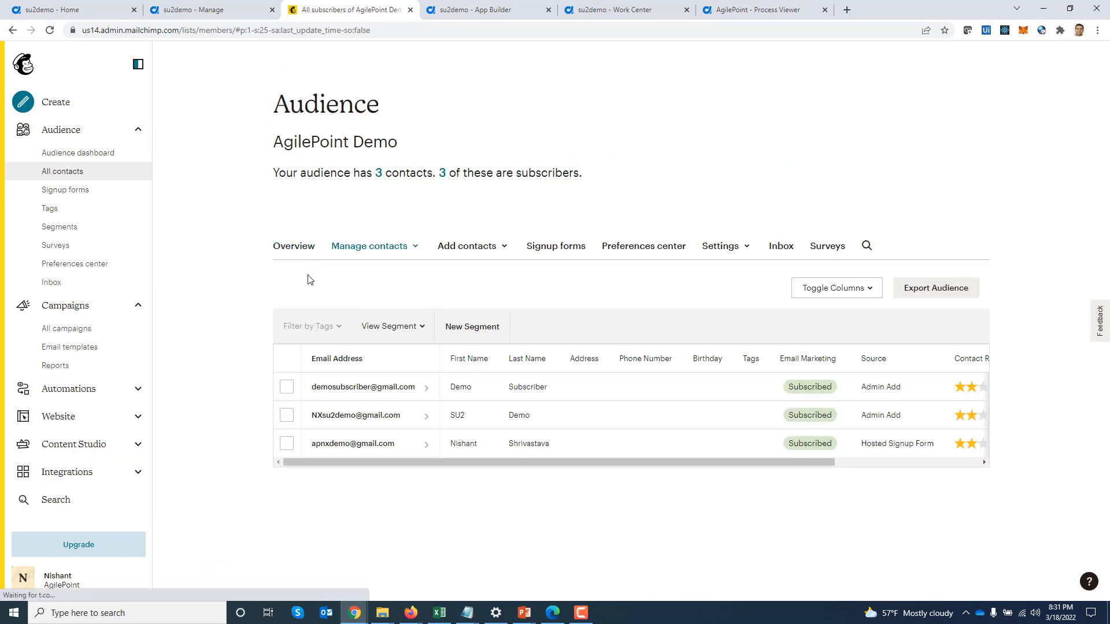